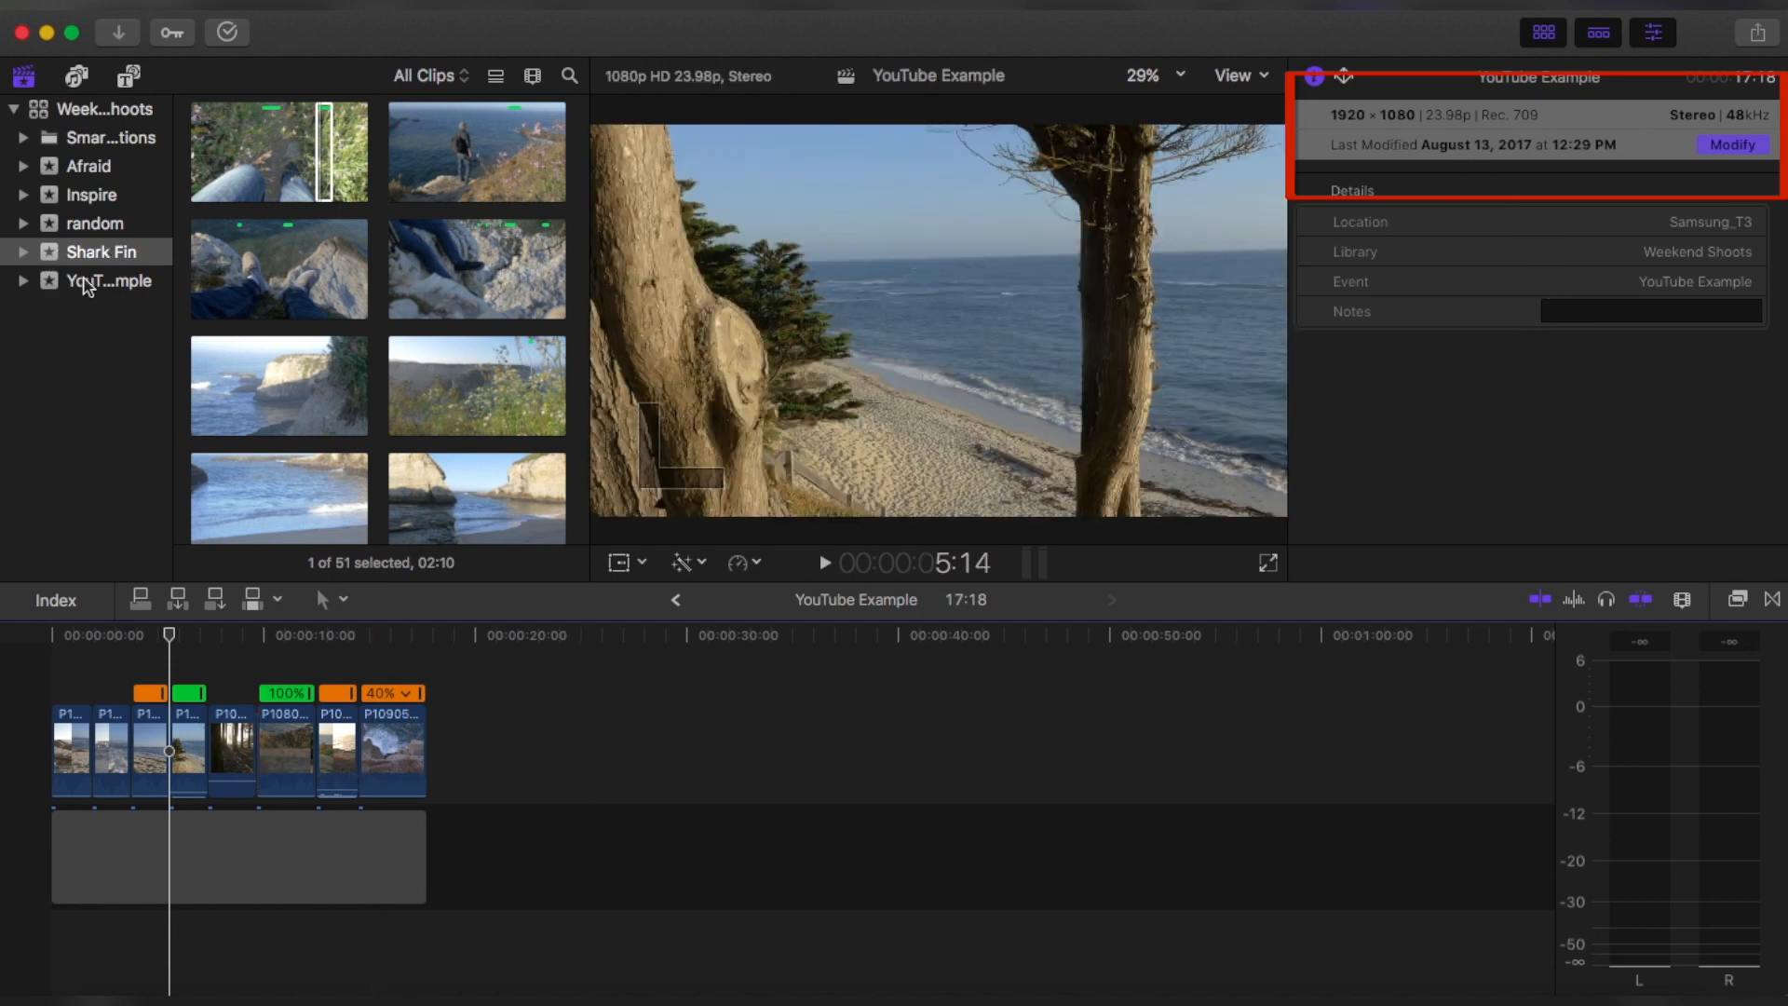
- Duplicate the YouTube Example project in the YouTube Example event
left_click(85, 283)
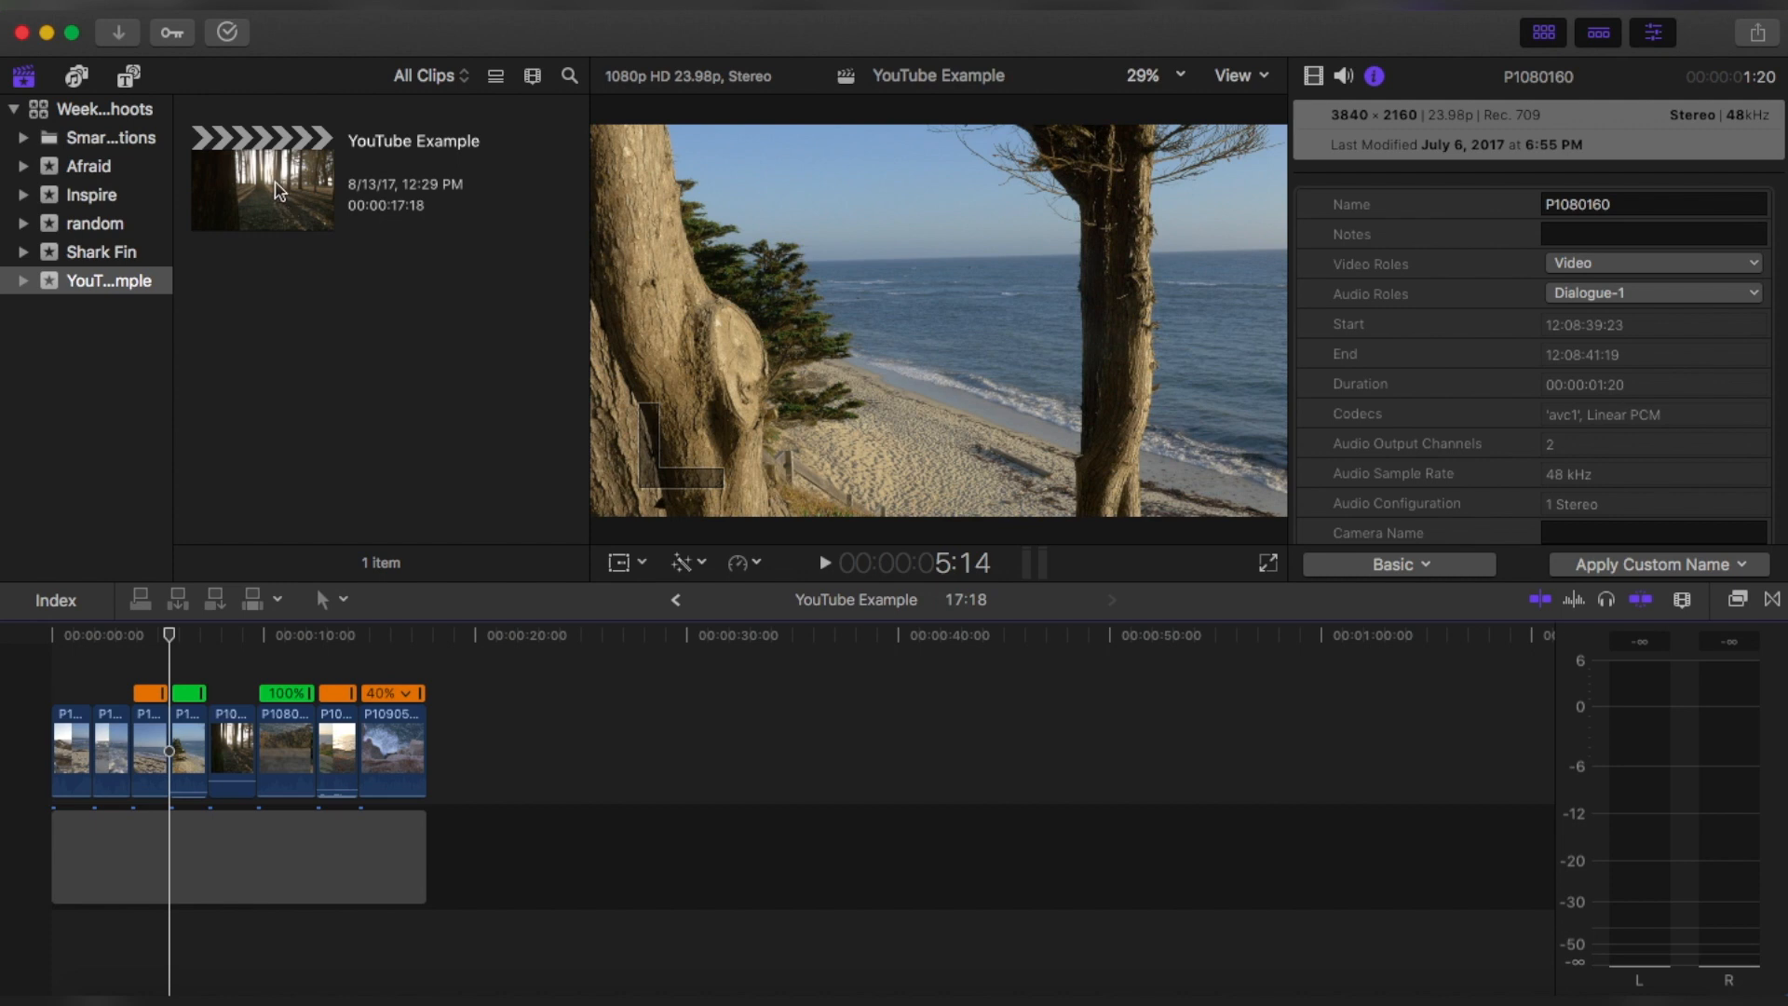
left_click(282, 192)
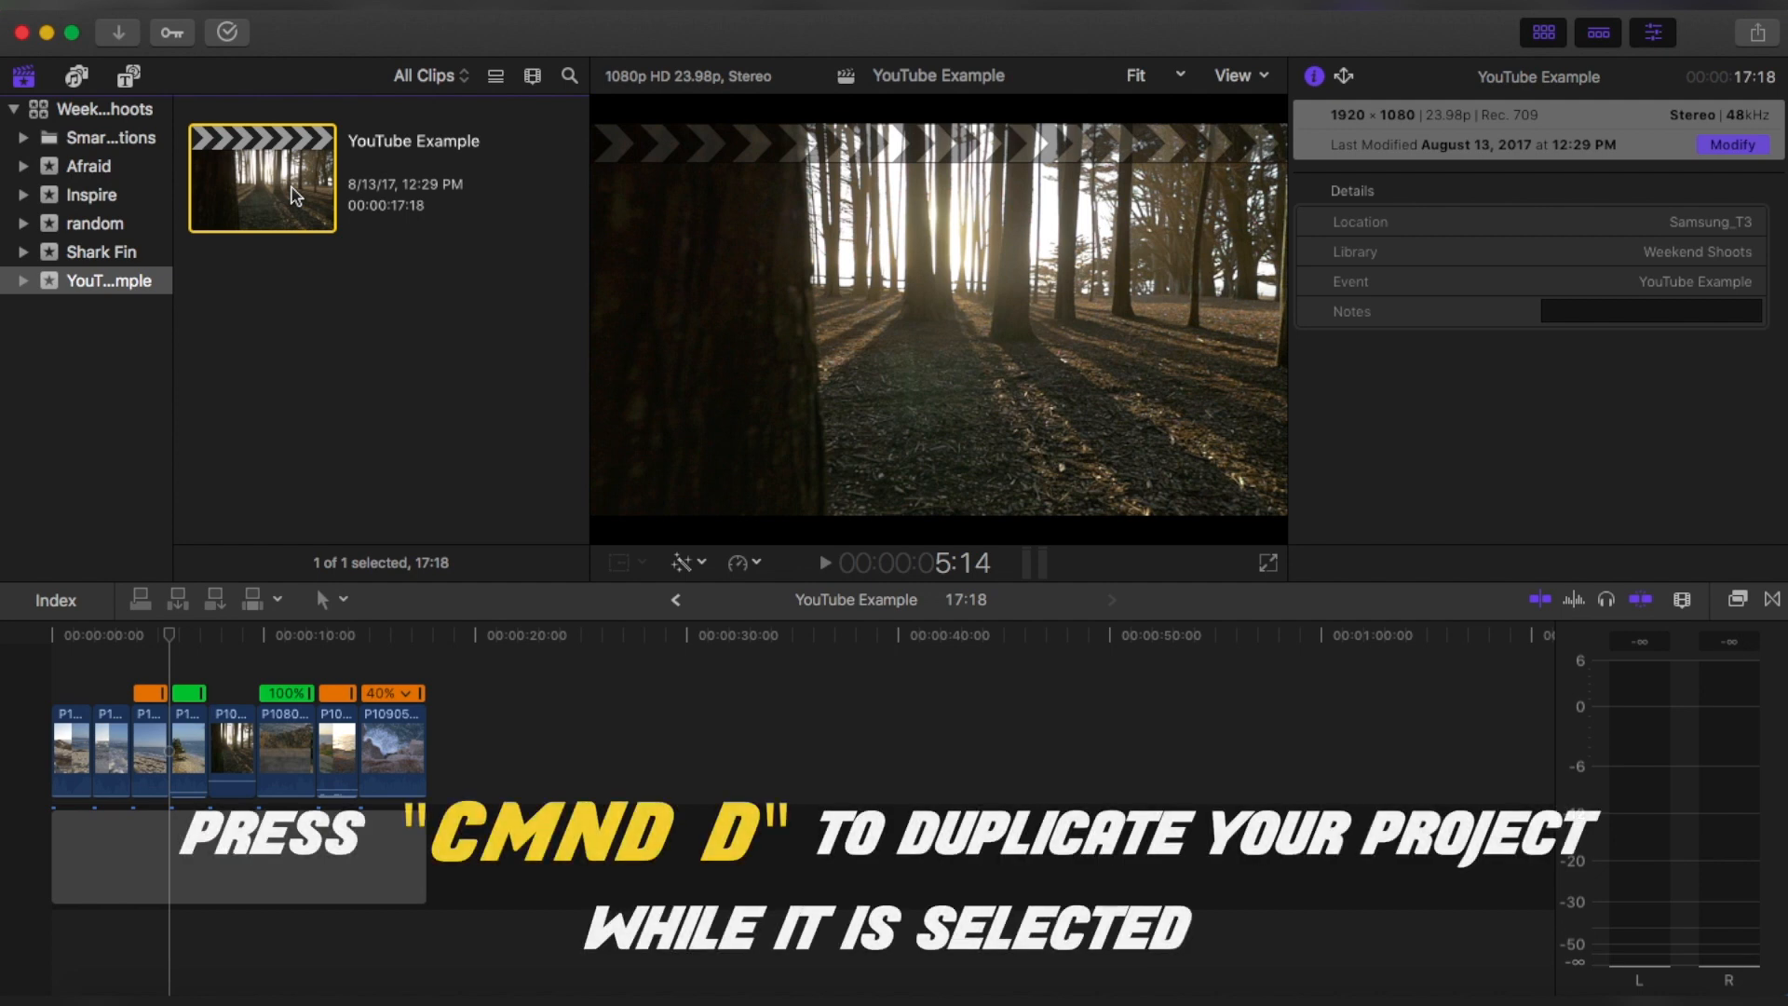
key("super+d")
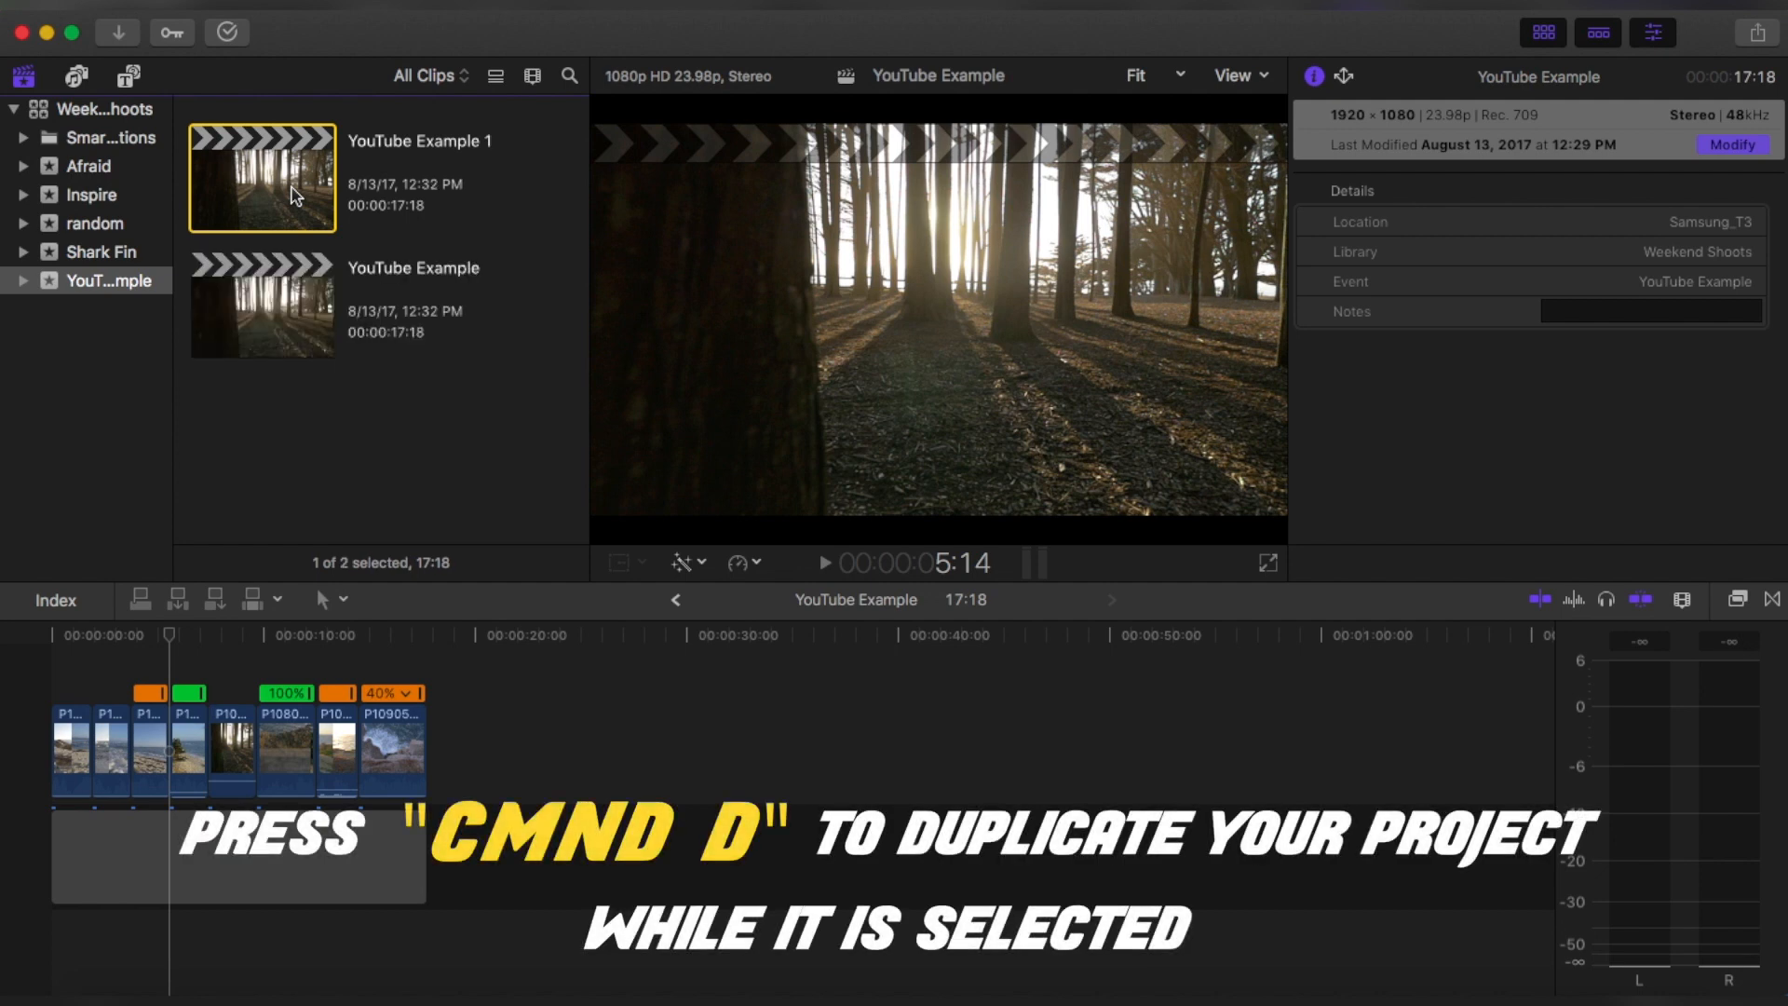
- Open the duplicate and rename it YouTube Example Tall Format
double_click(294, 198)
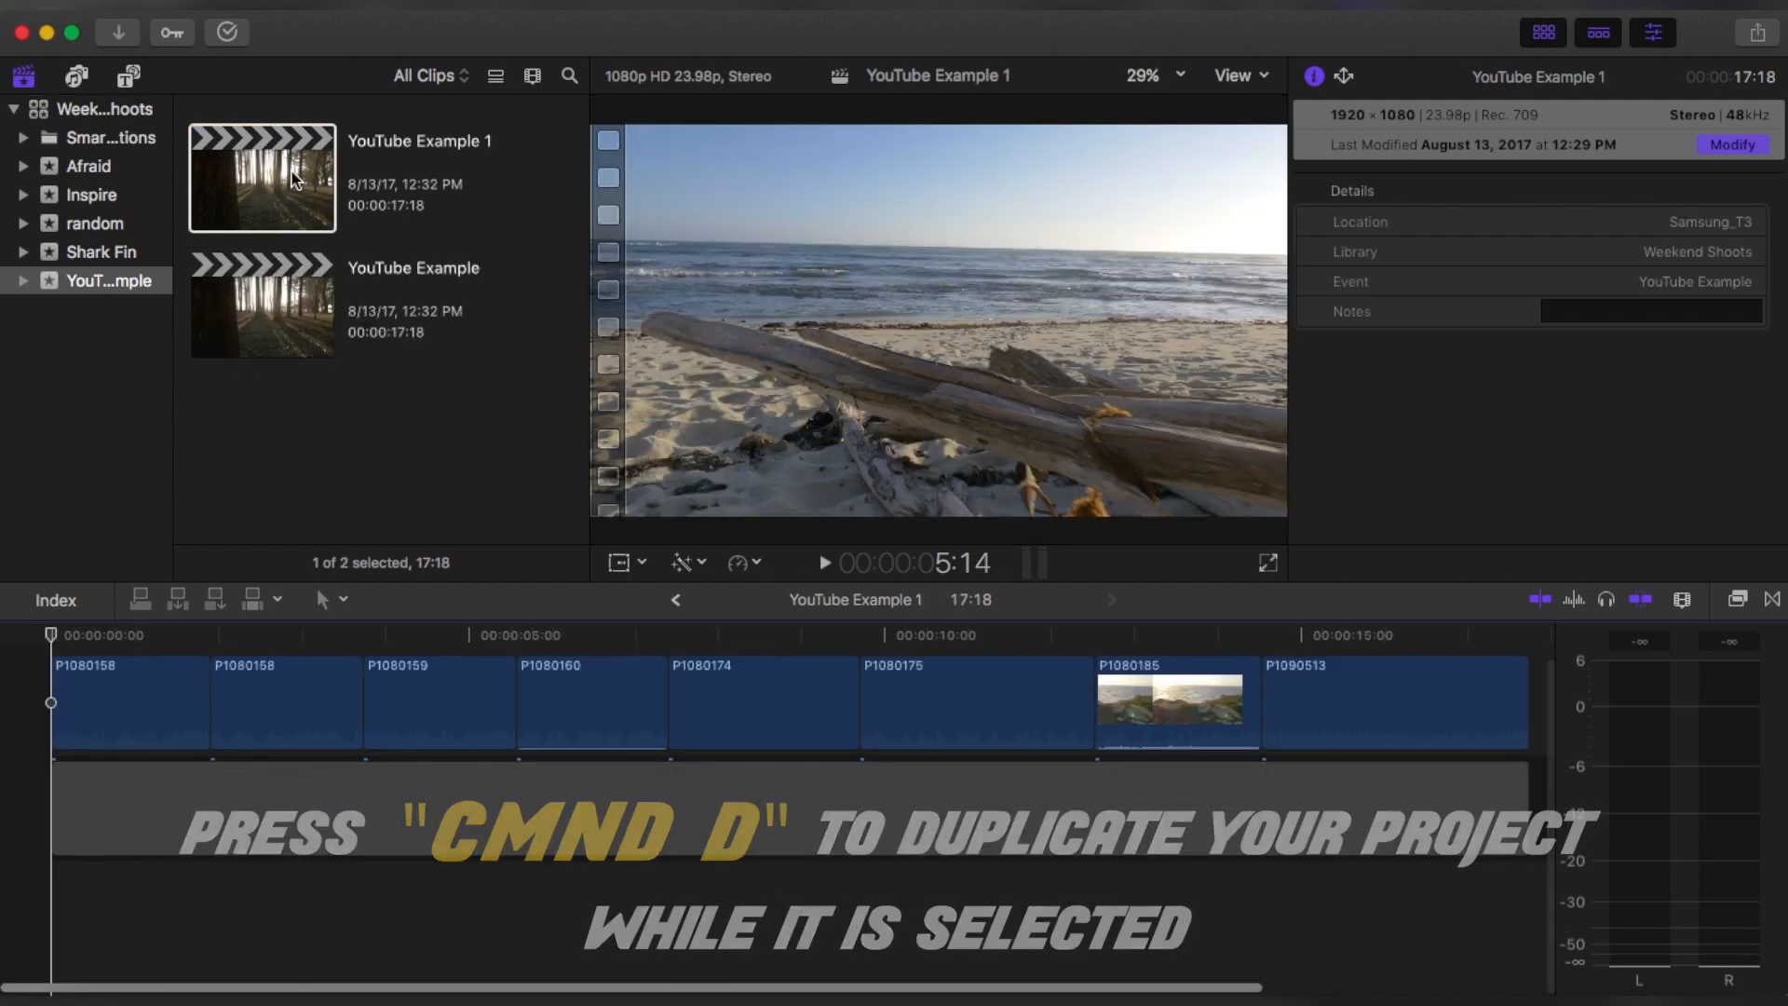
left_click(426, 149)
key("Right")
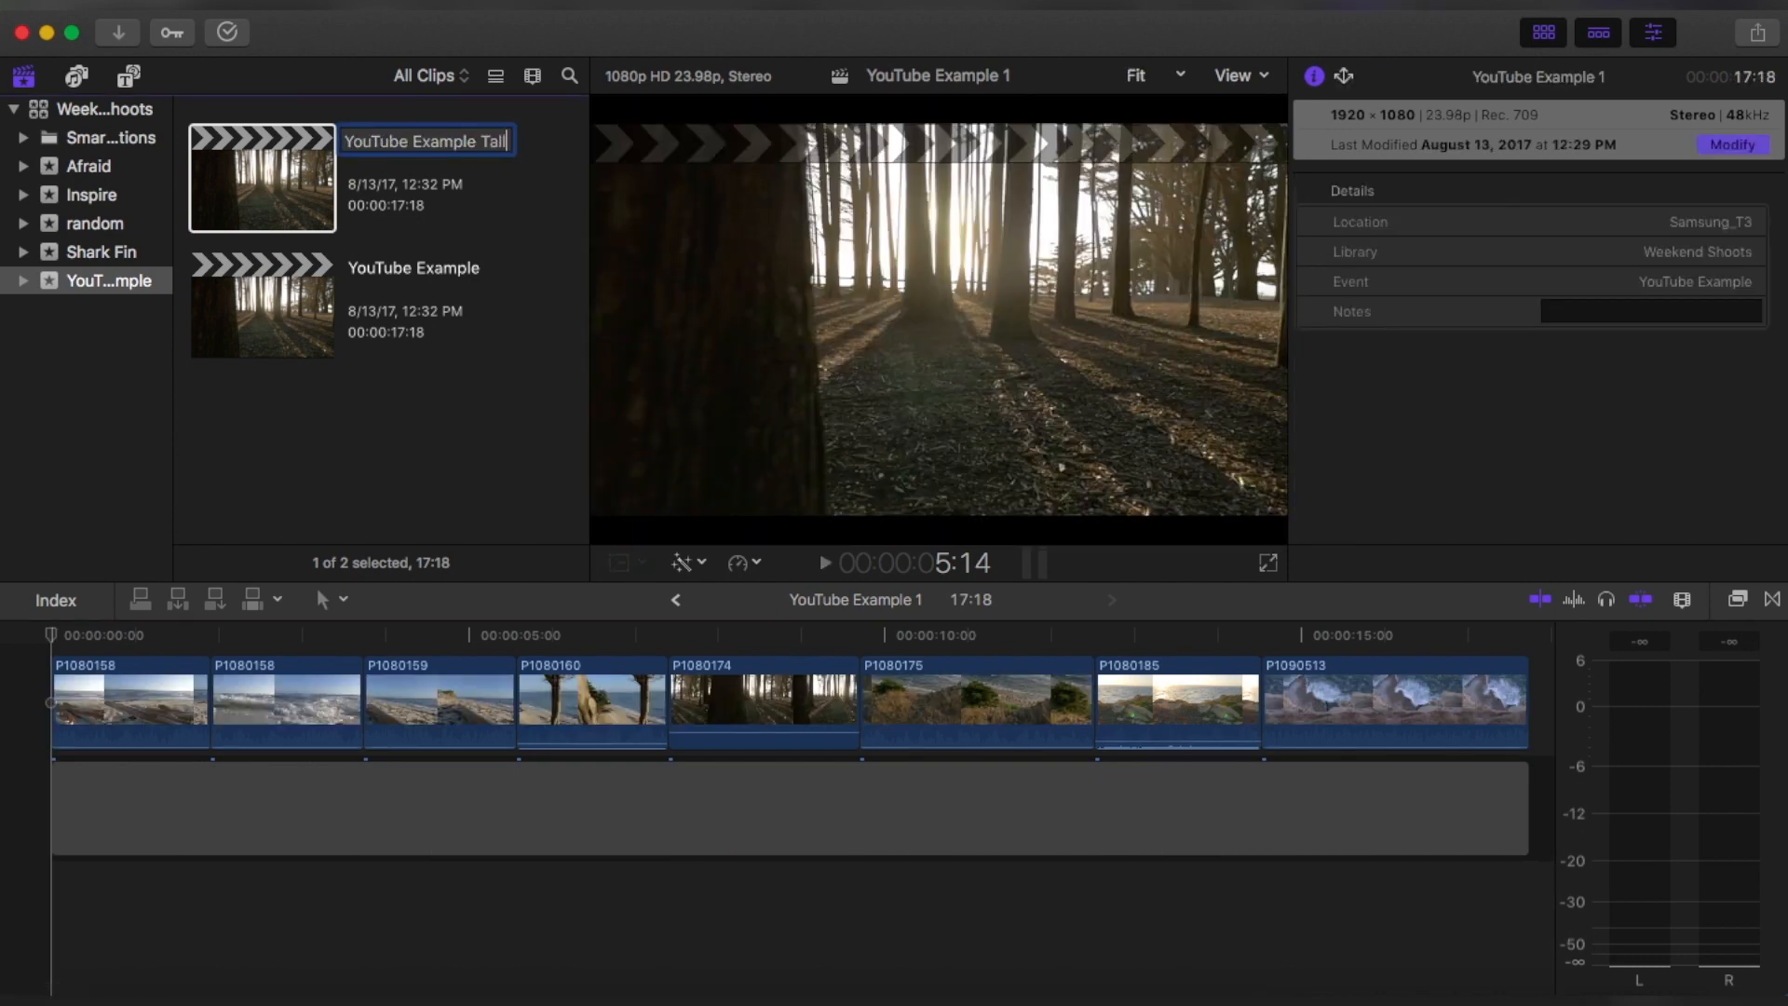
key("super+a")
type("Format")
key("Return")
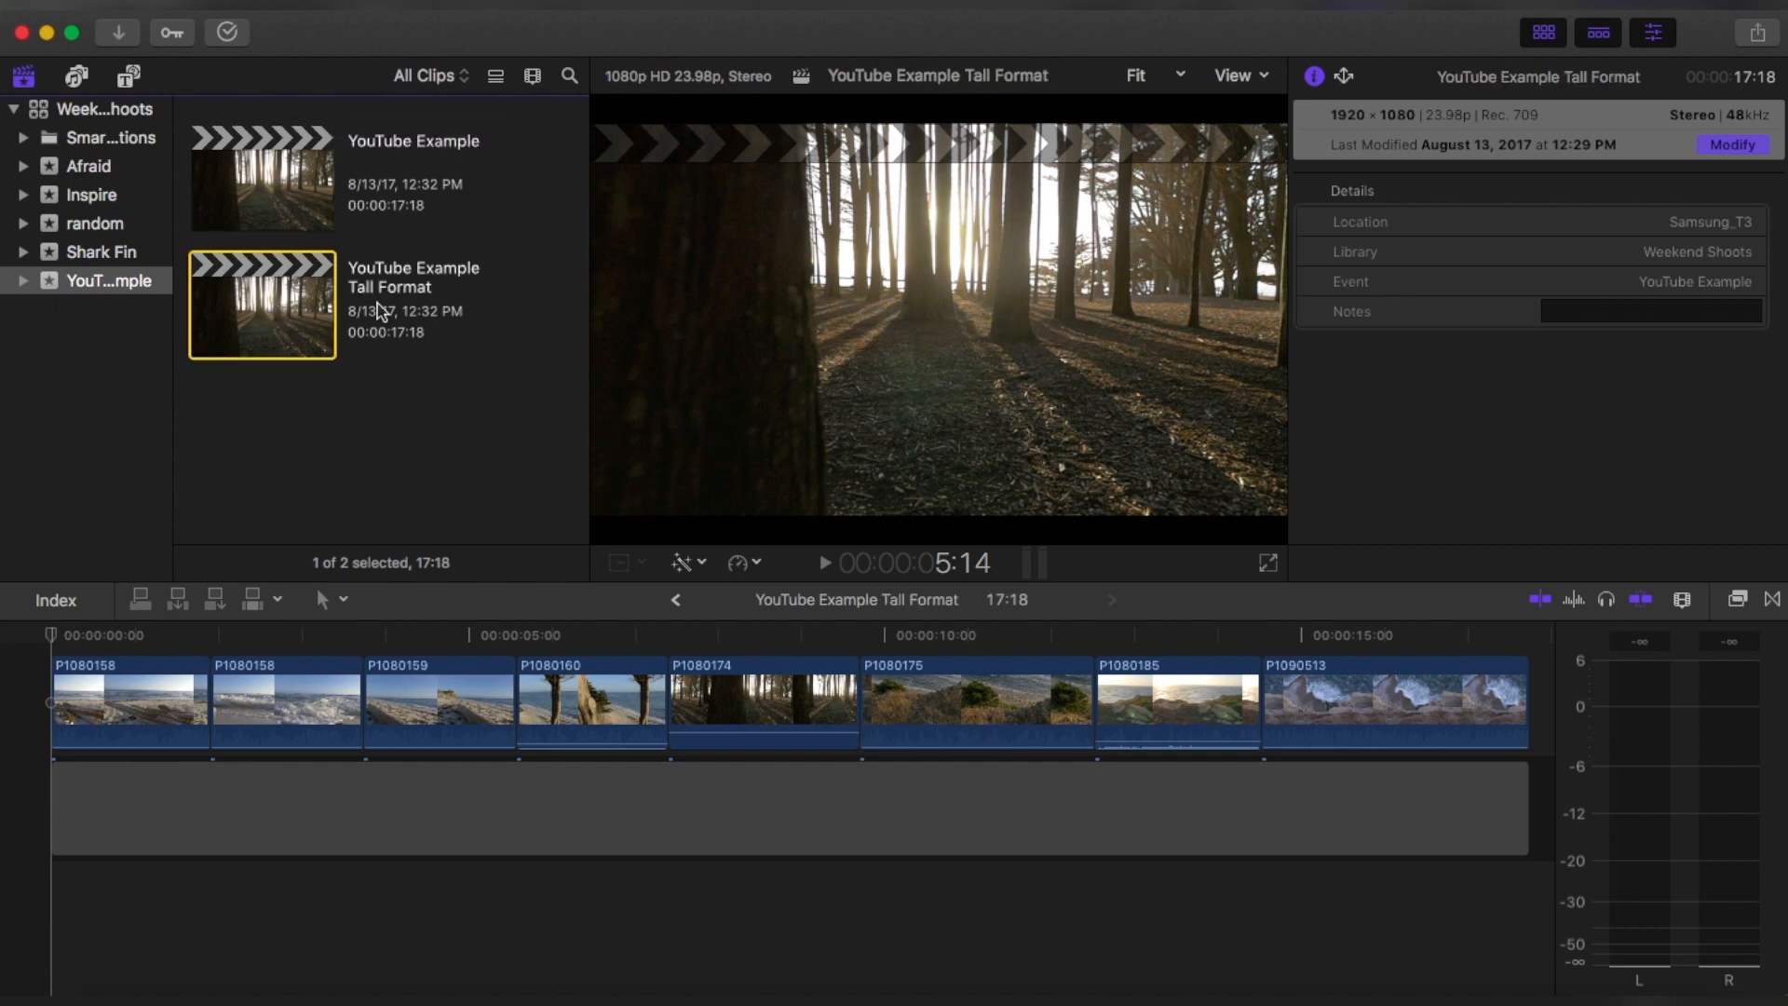
- Modify the project's video format to Custom with a resolution of 1080 x 1350
left_click(1732, 145)
left_click(809, 169)
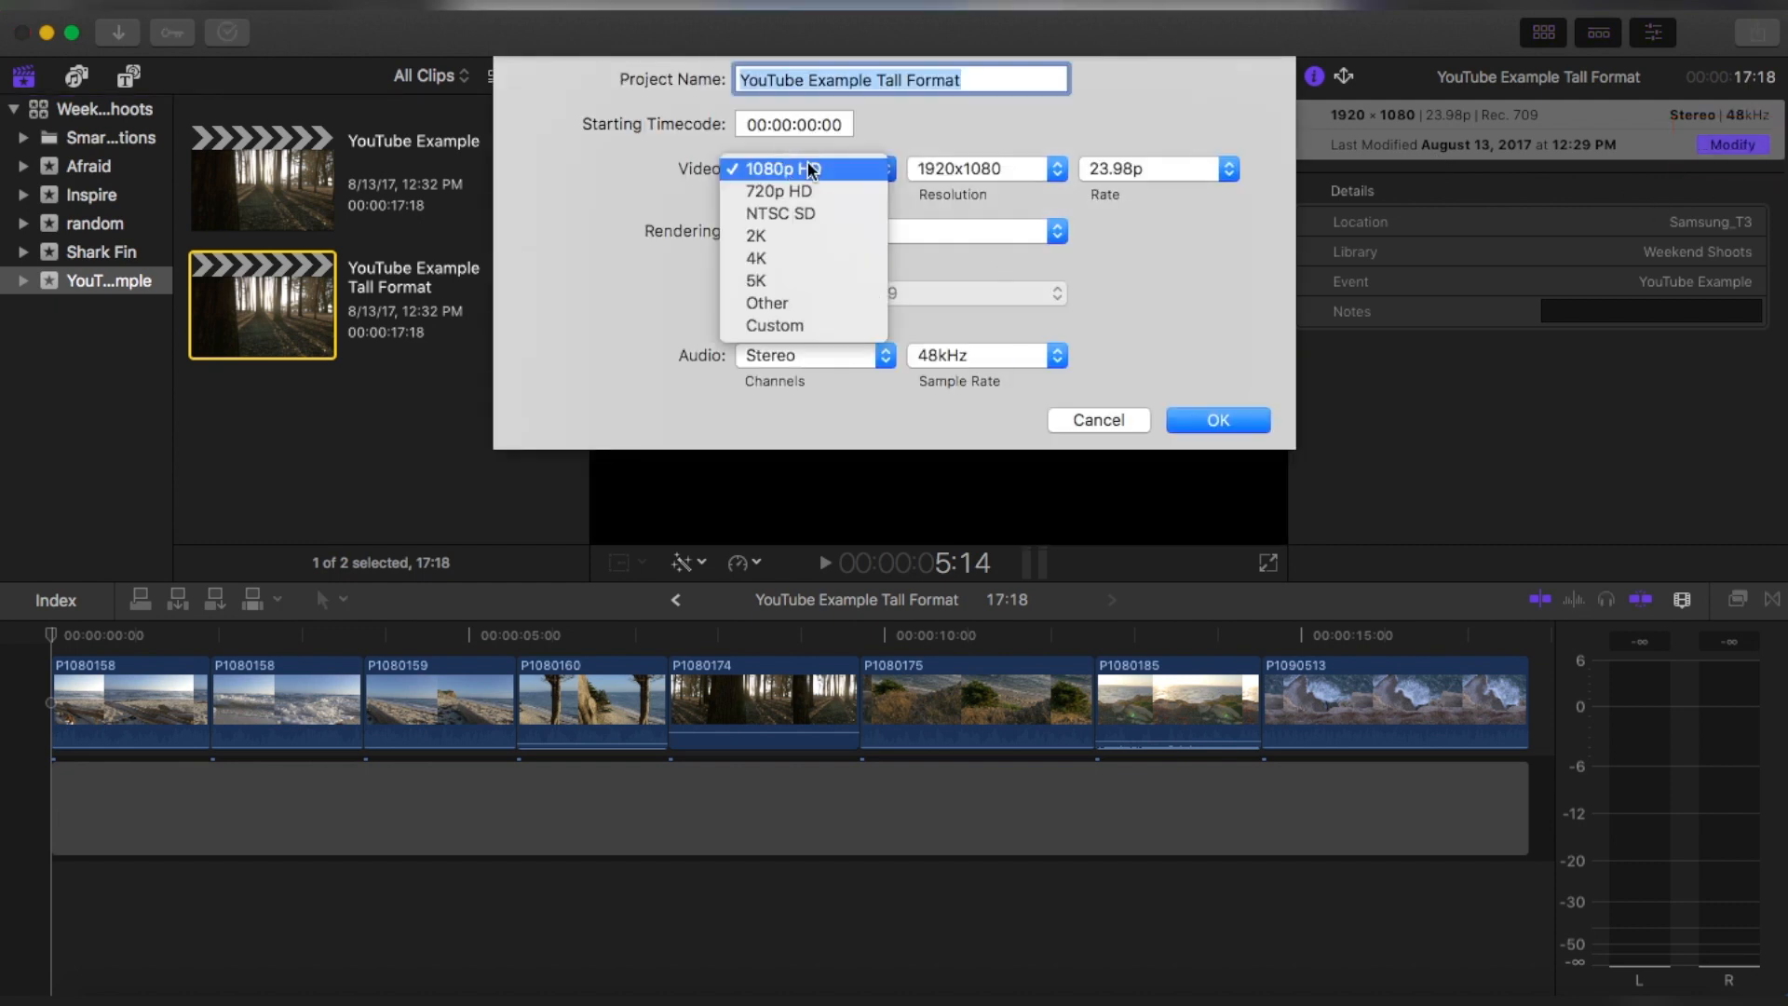
left_click(823, 325)
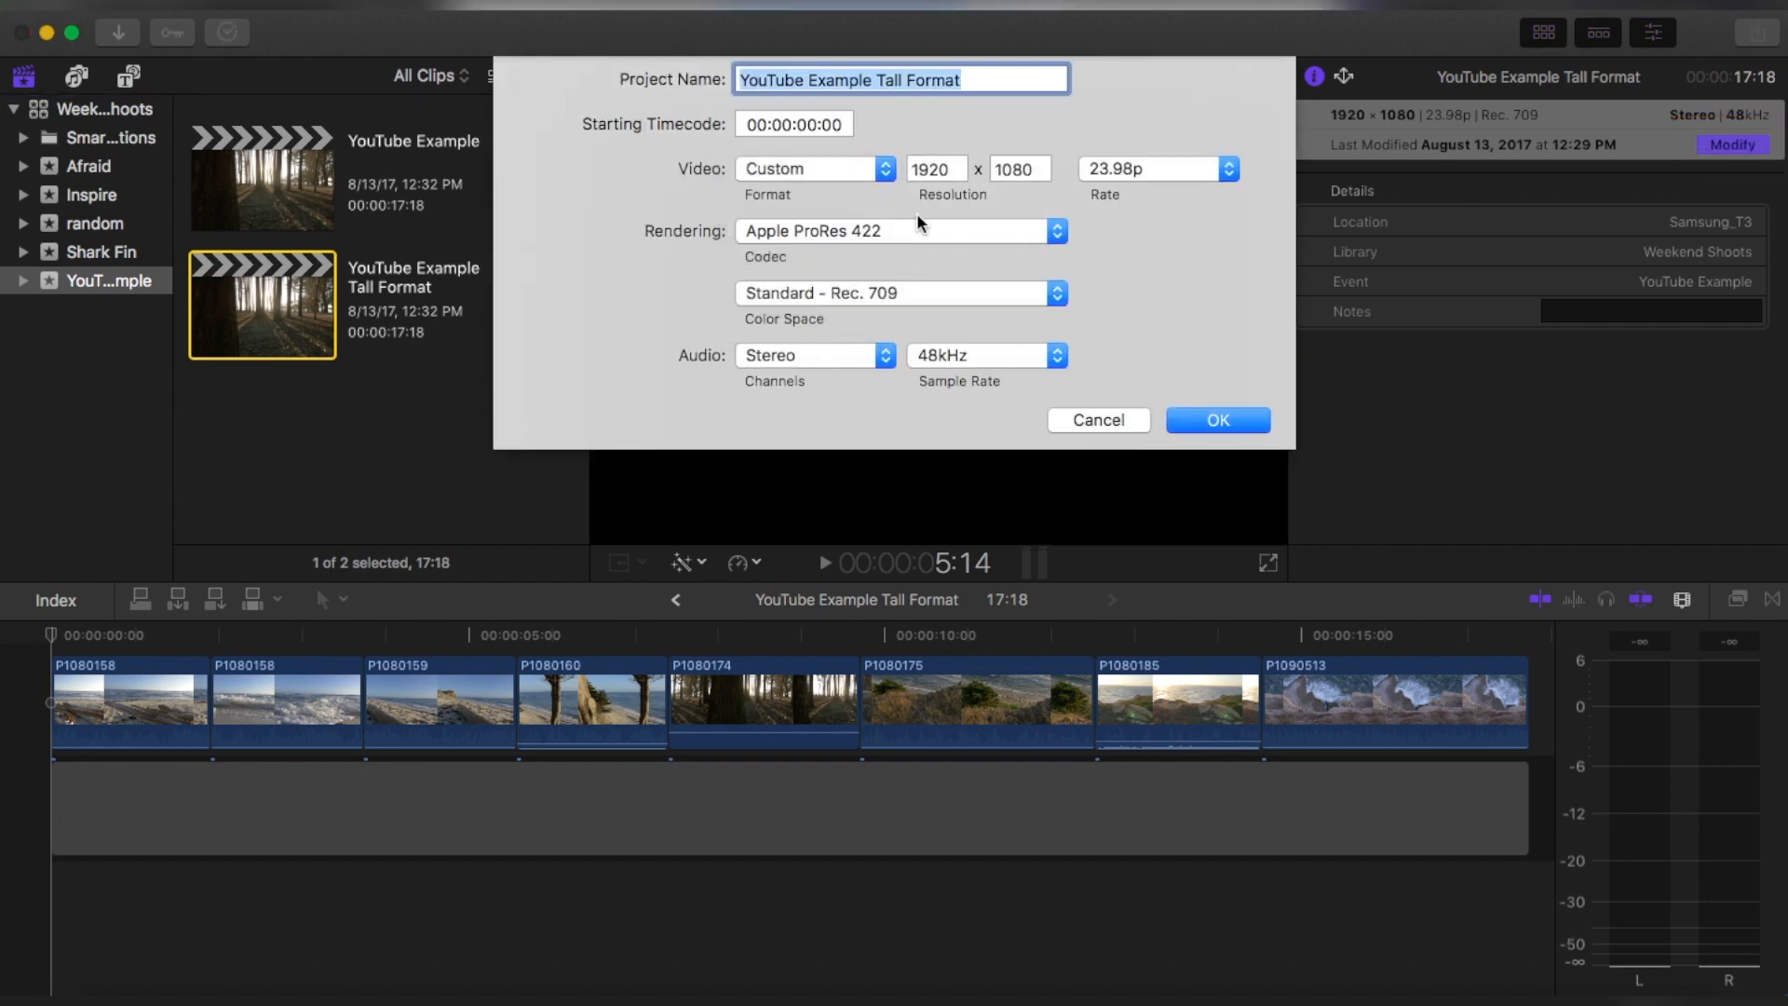
double_click(931, 168)
type("1")
key("Tab")
type("1")
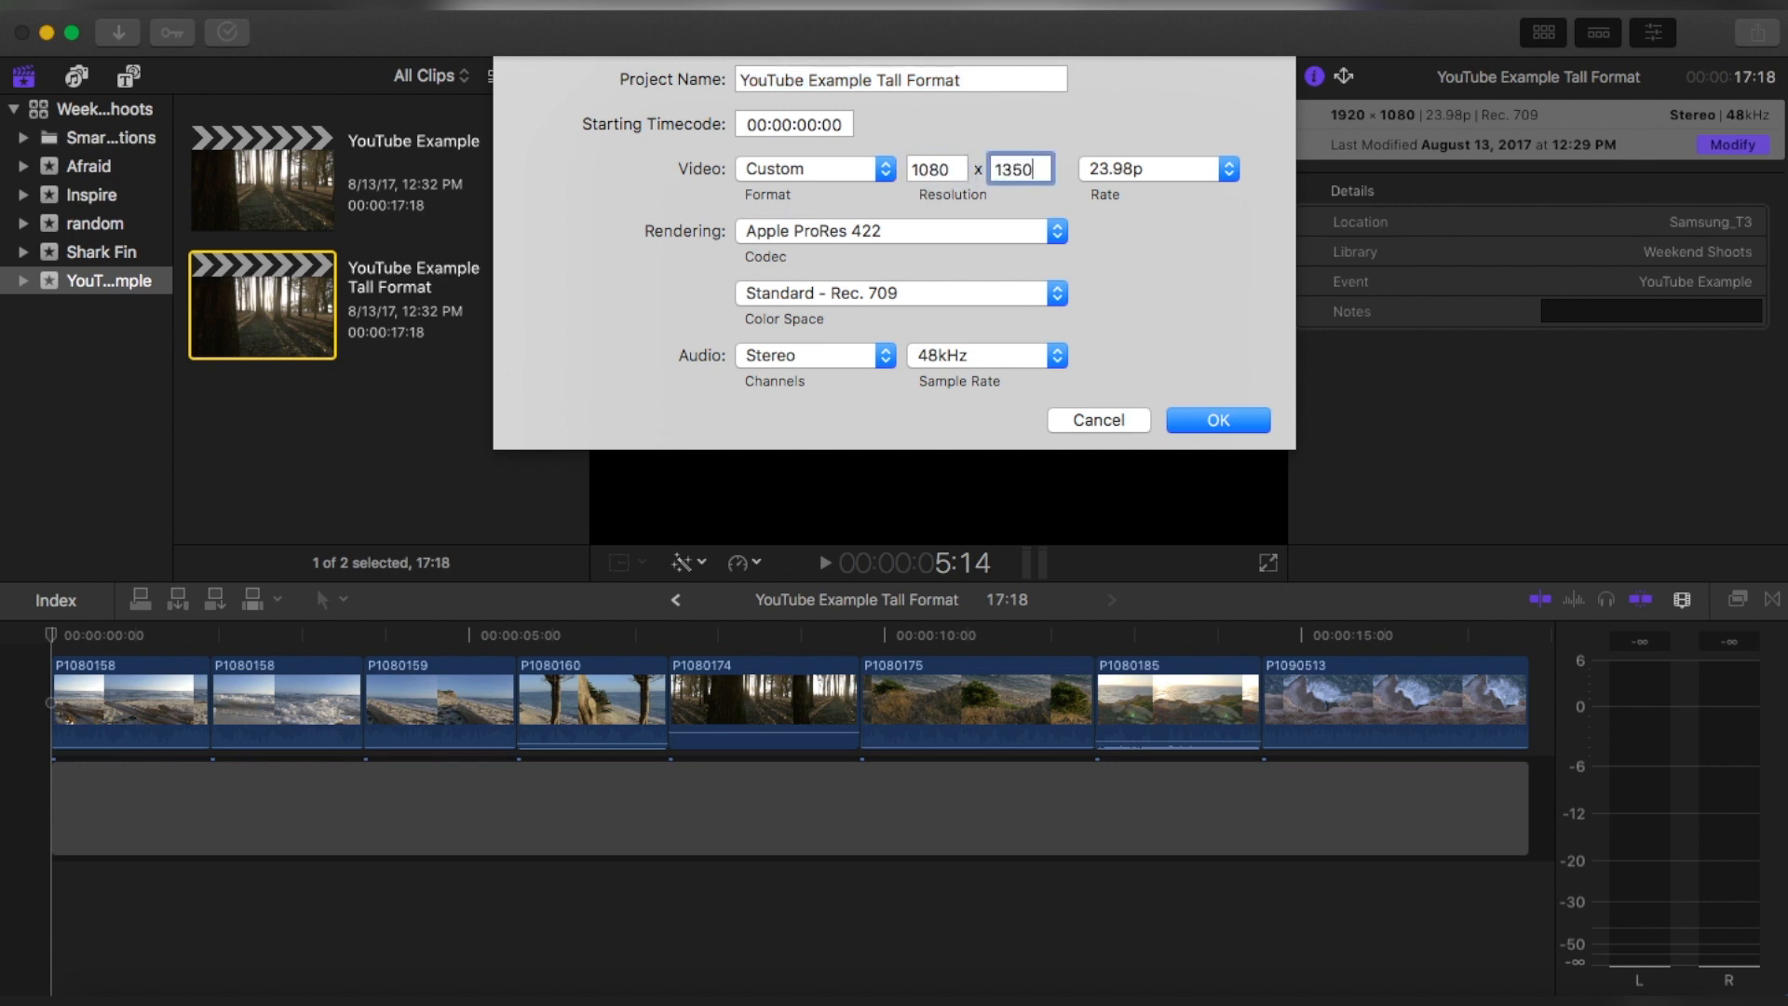
- Append " - IG" to the project name and confirm the project settings
left_click(967, 79)
type("-")
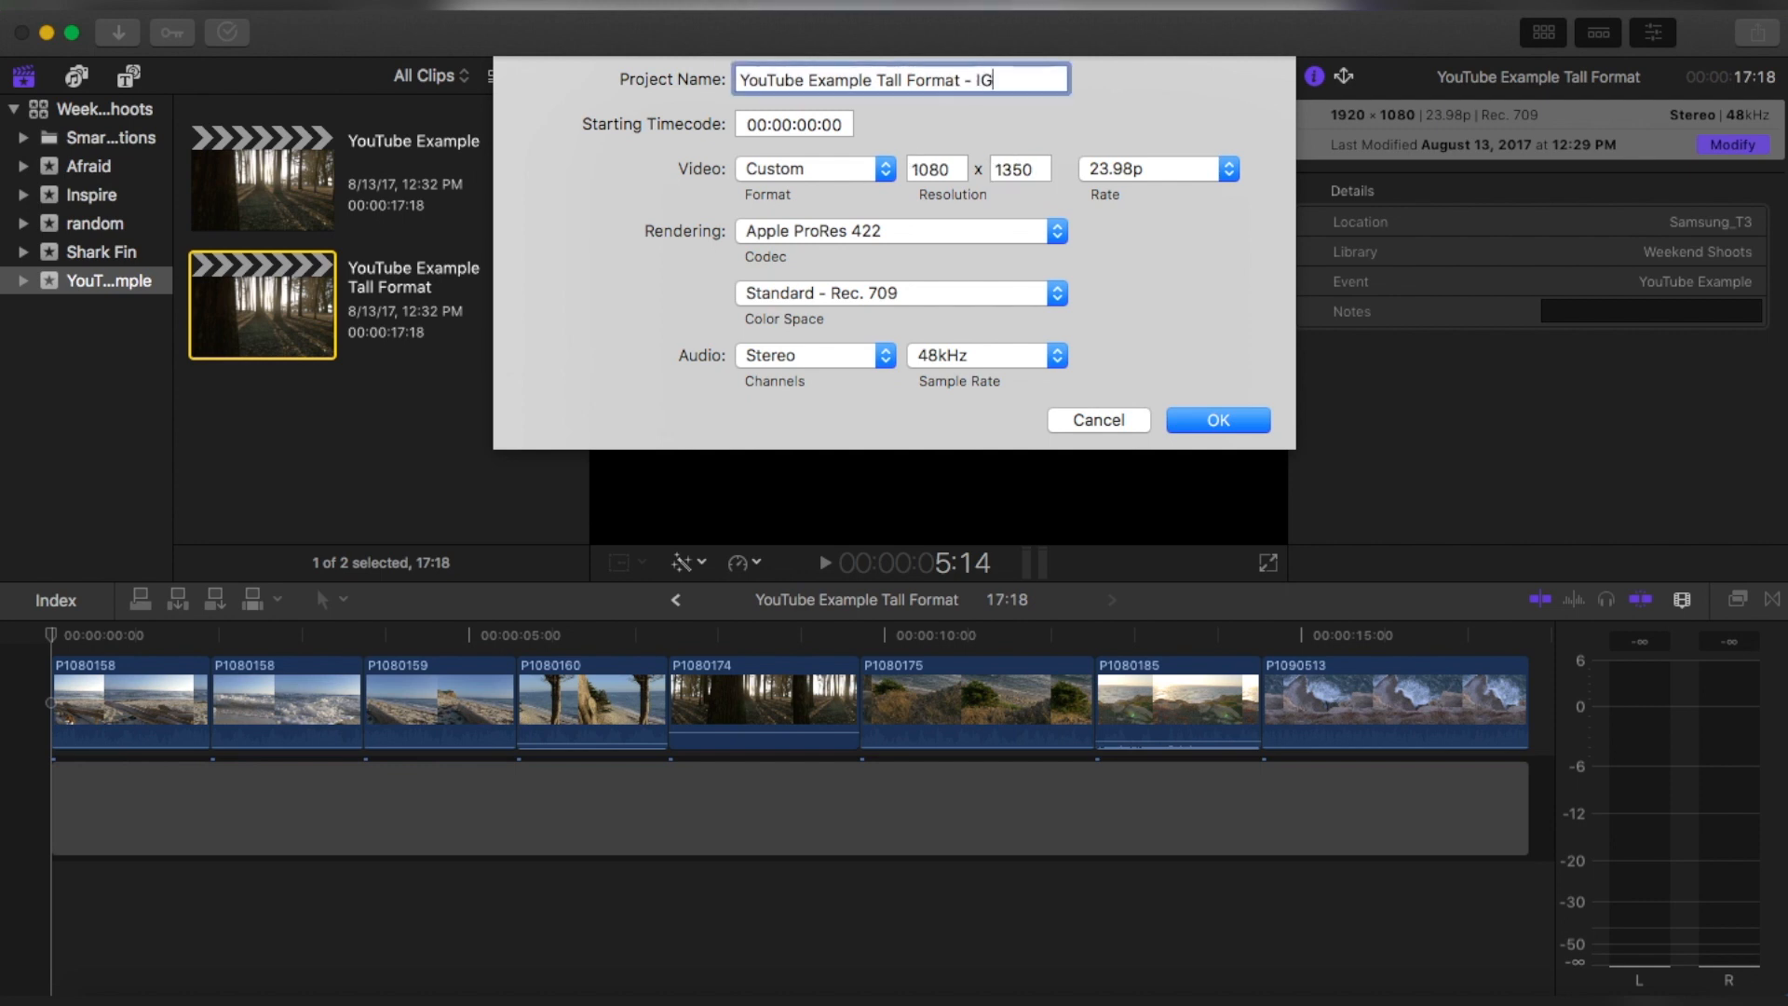
type(" IG")
key("Return")
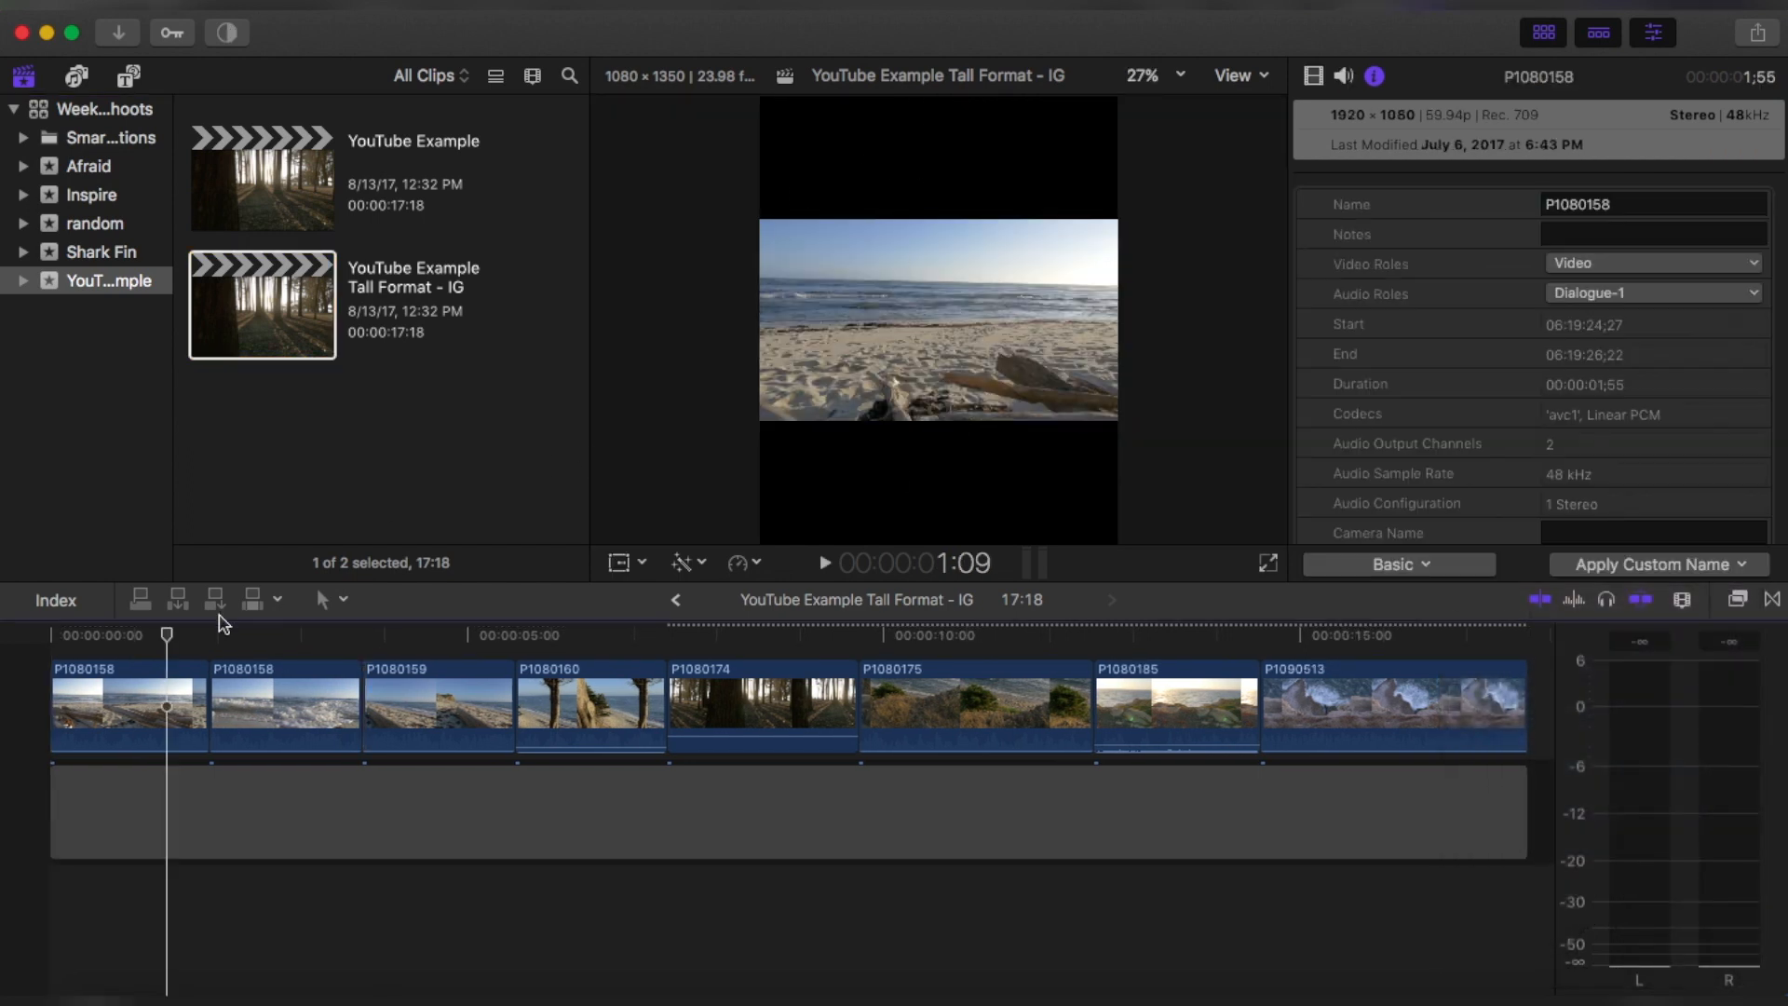
- Scale up the first clip with the Transform tool until it fills the vertical frame
left_click(131, 707)
left_click(620, 562)
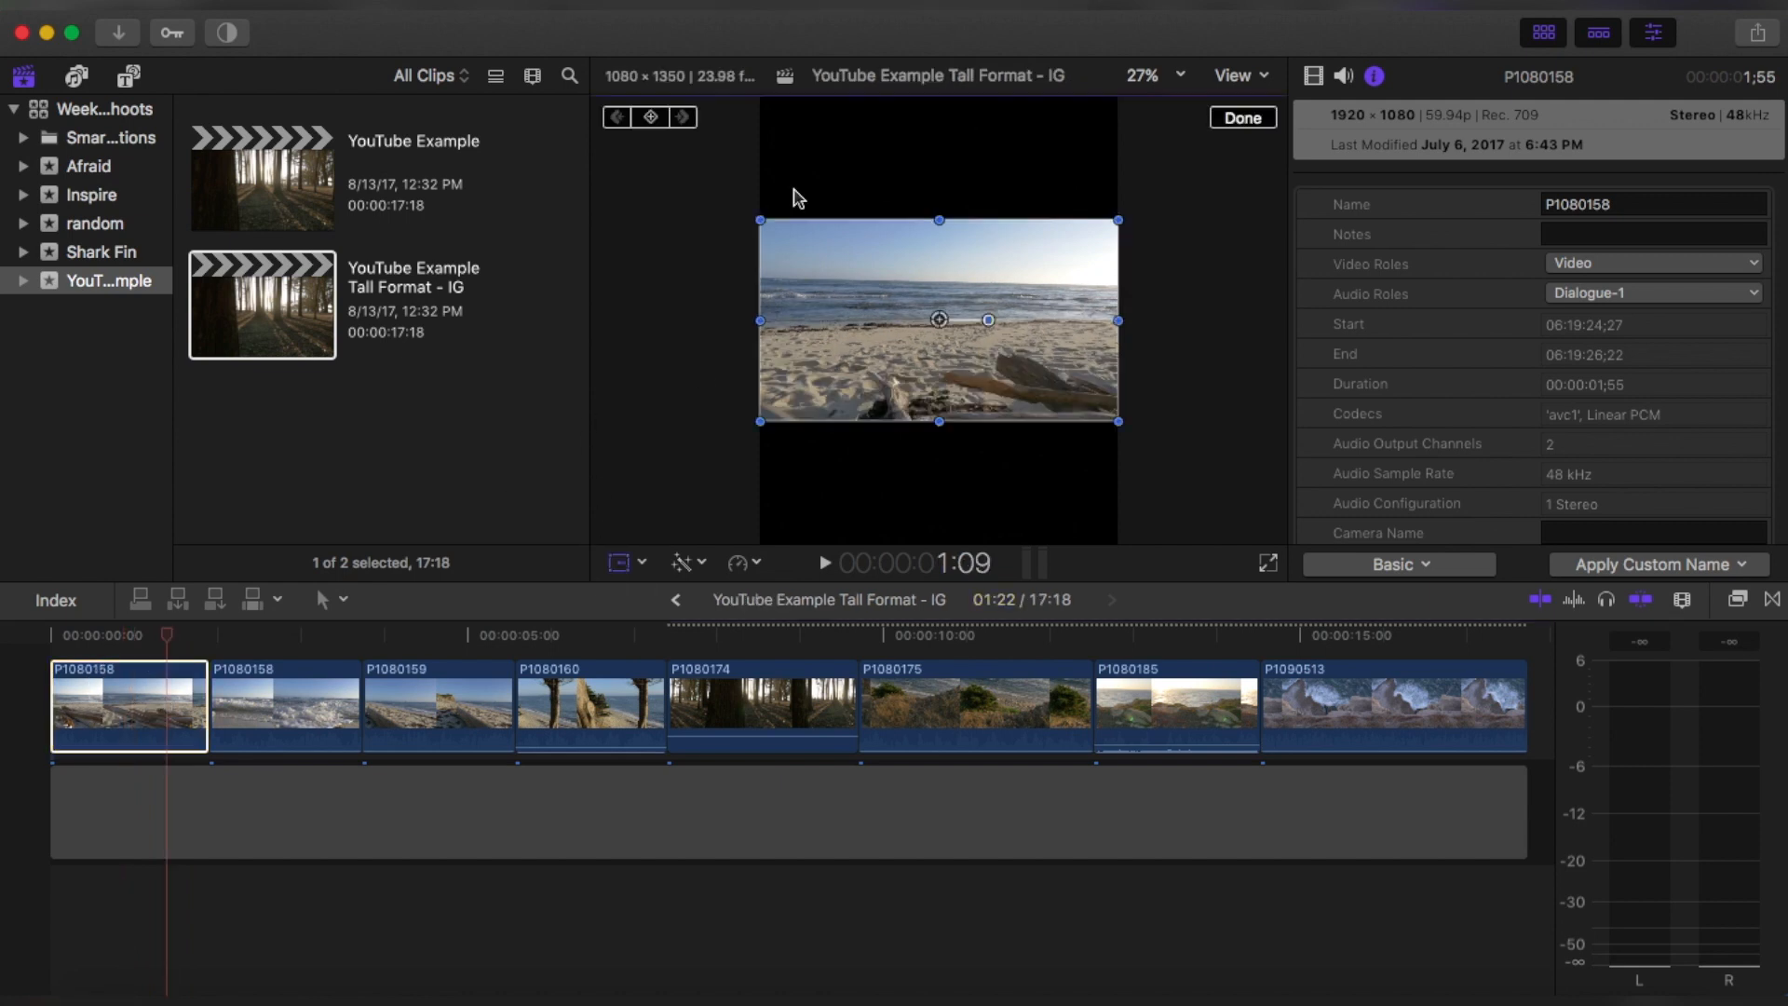
left_click_drag(760, 220, 599, 80)
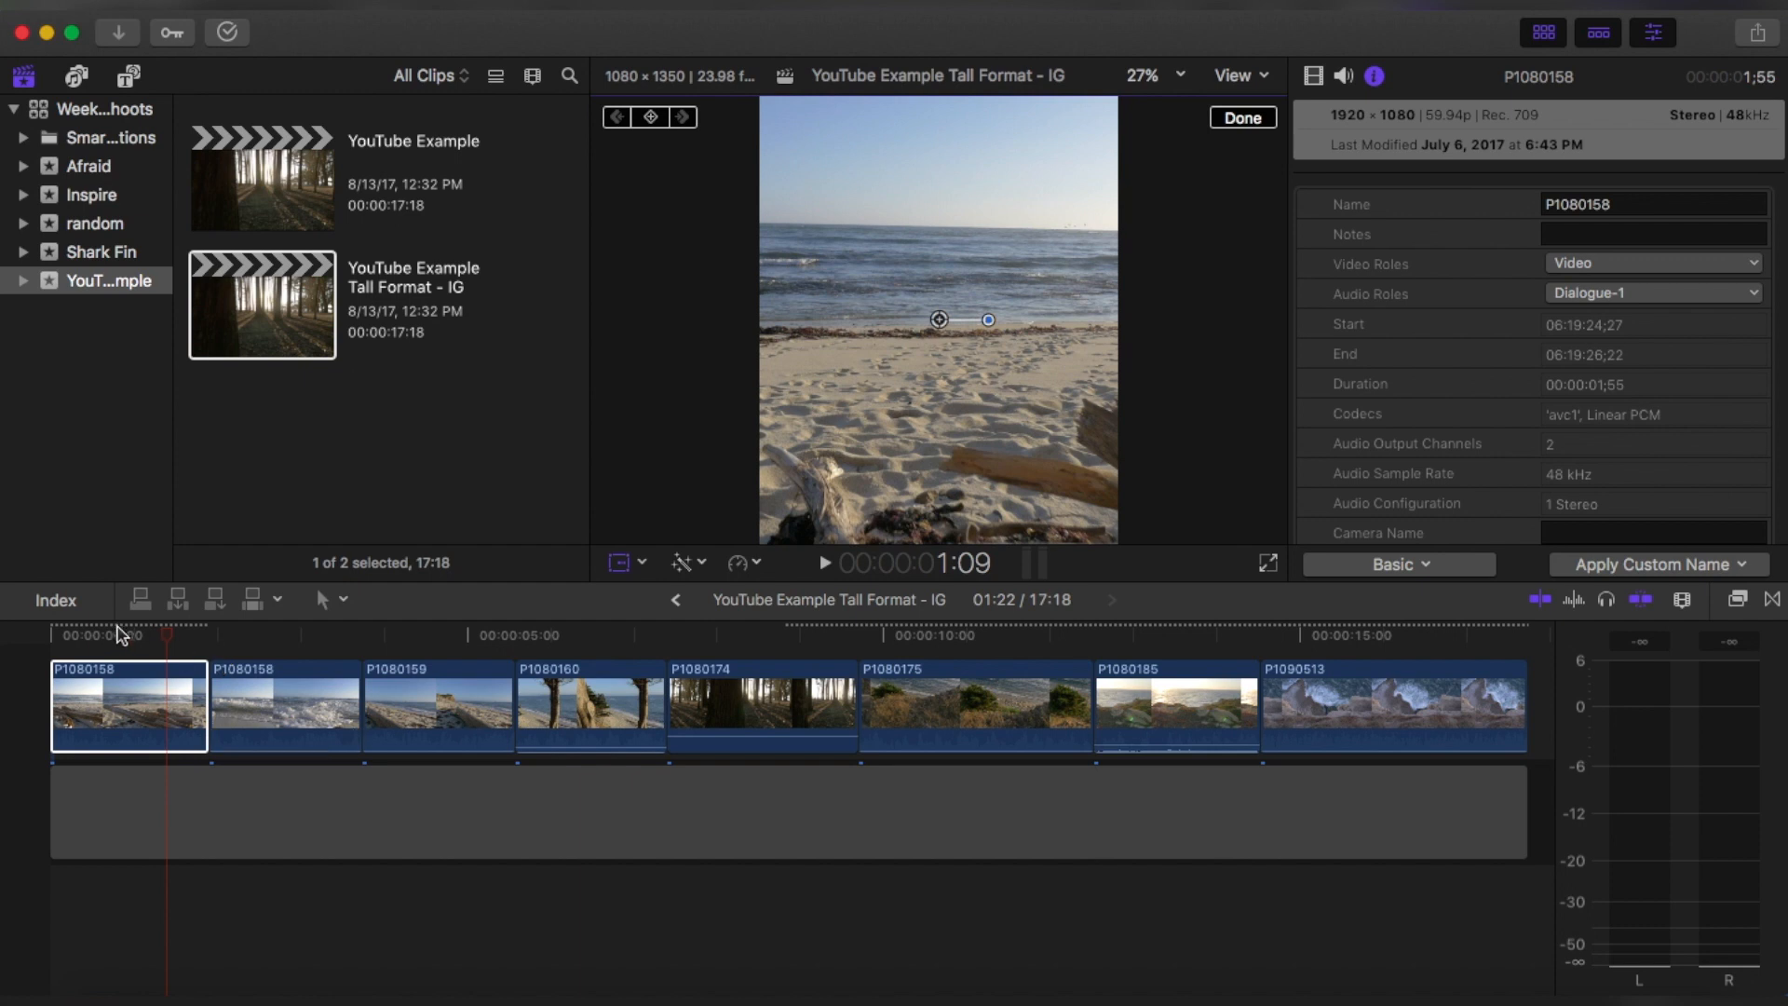
- Preview the first clip and move its framing to the right within the tall frame
left_click(56, 637)
key("space")
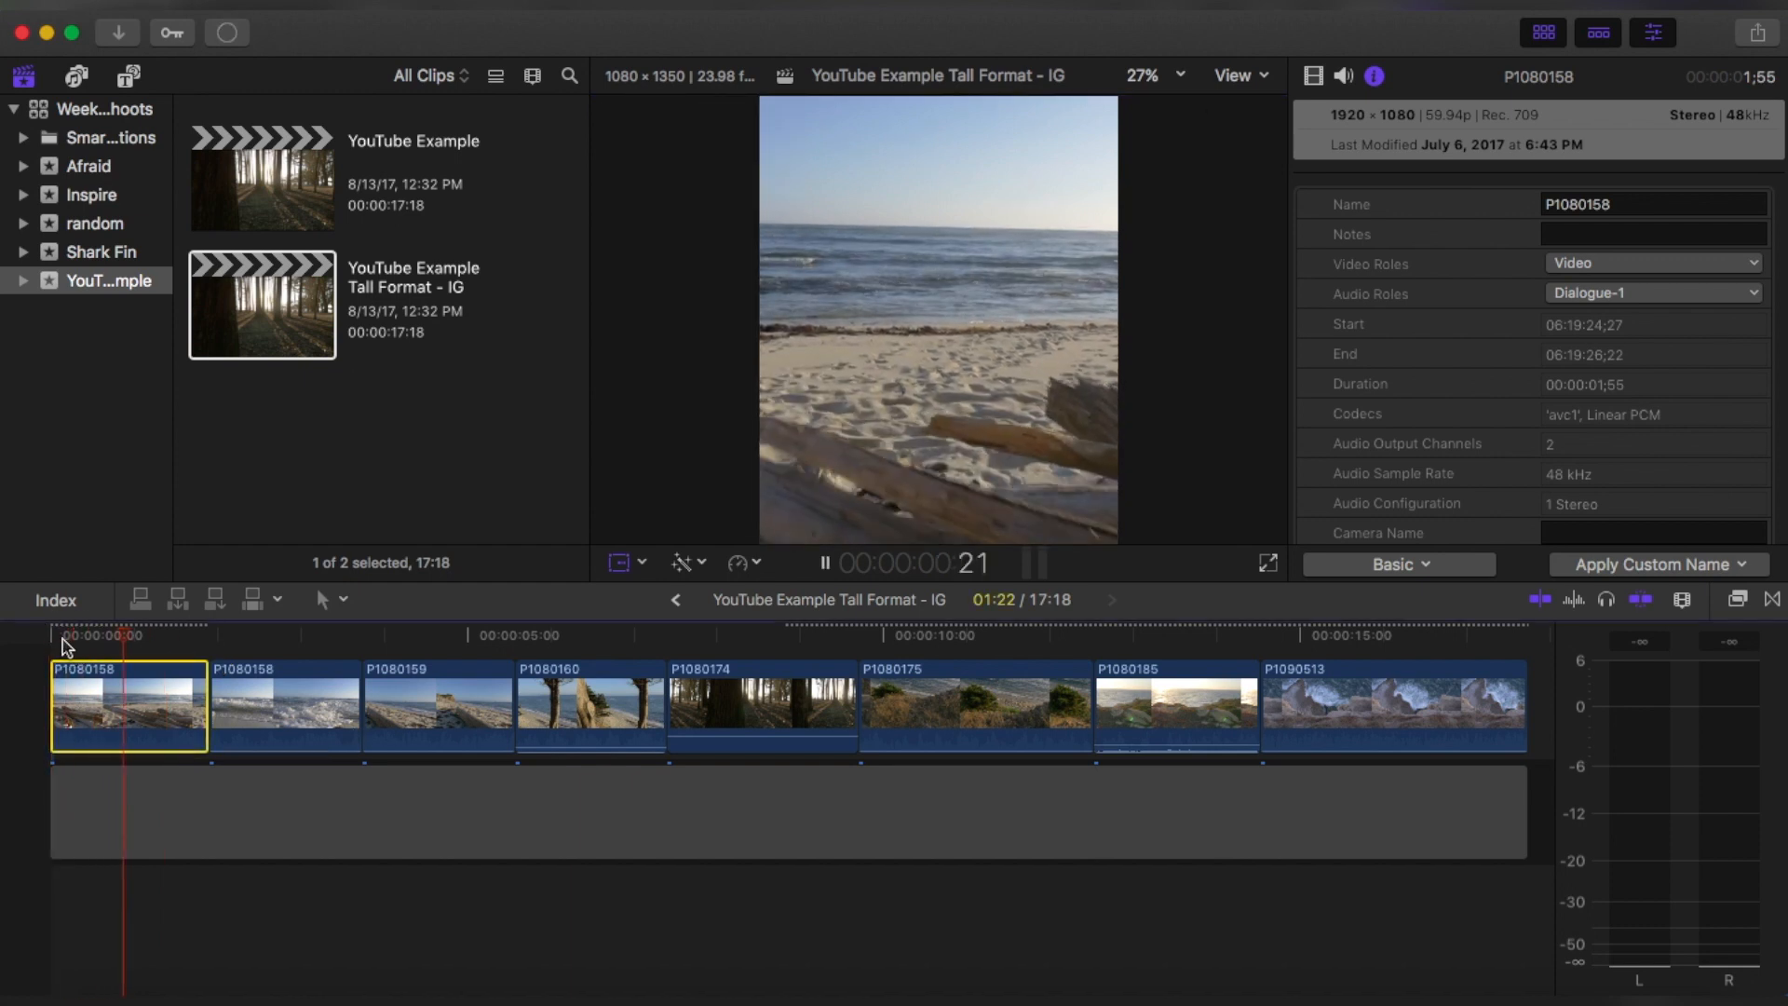
left_click(110, 634)
left_click_drag(942, 314, 1104, 317)
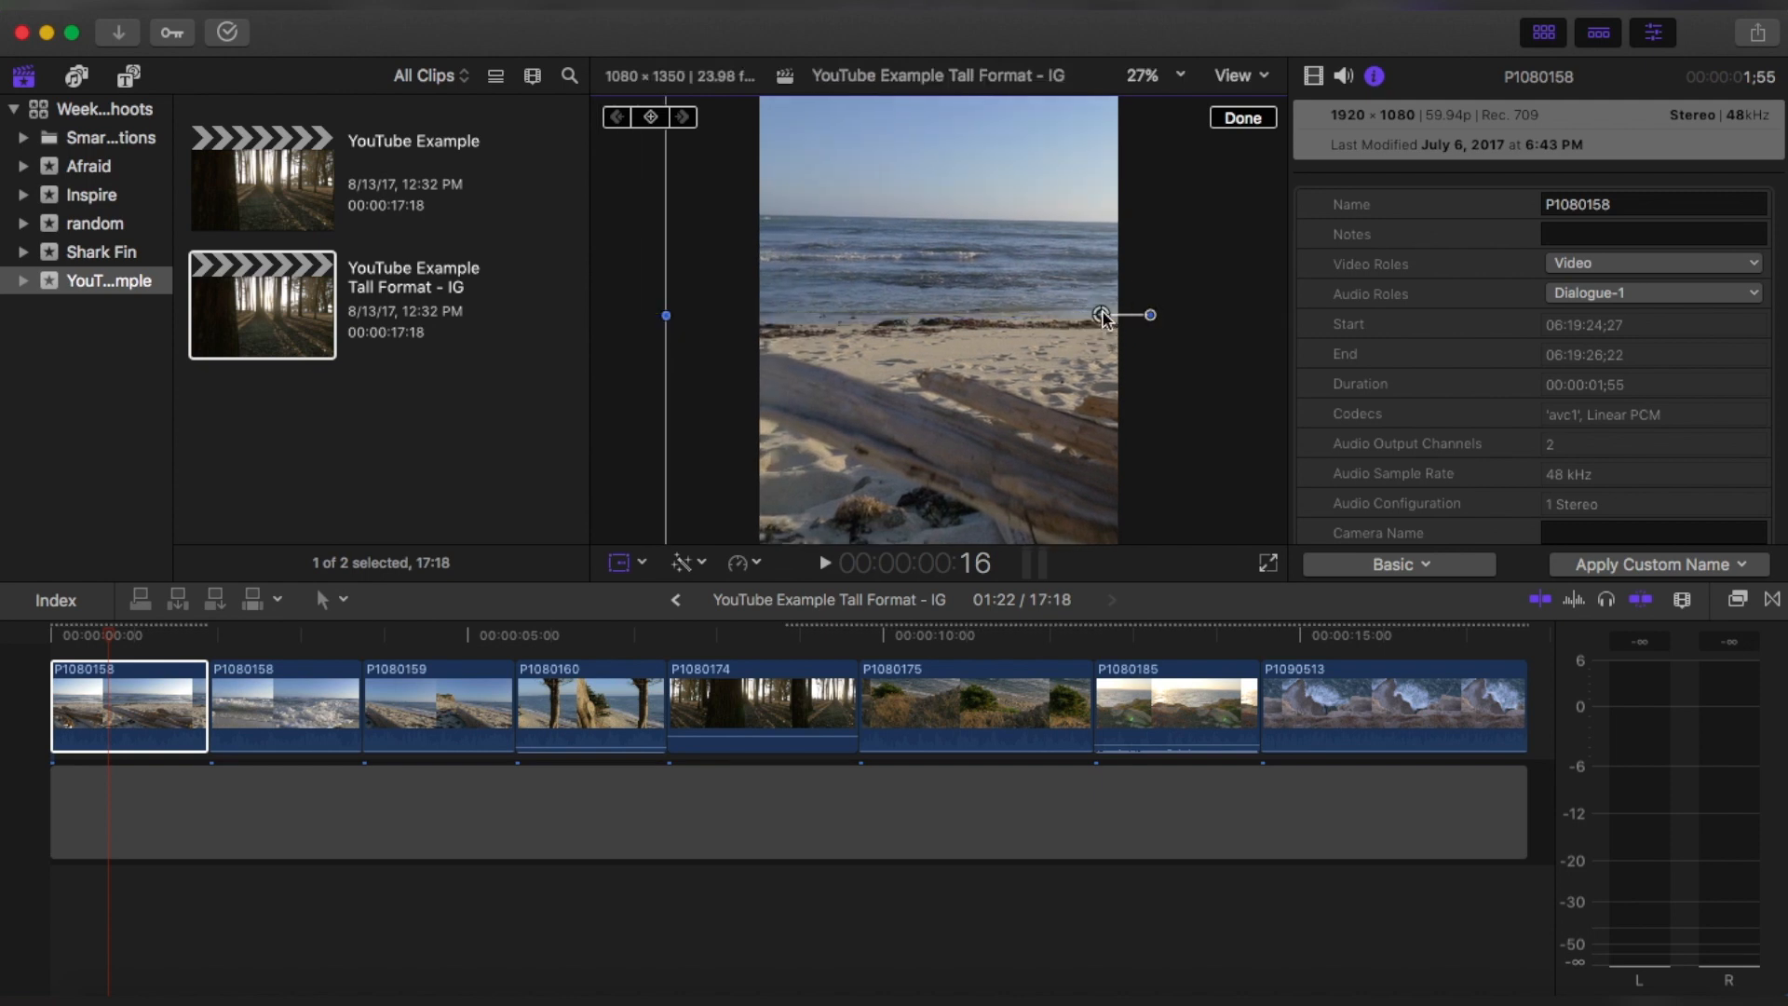
key("space")
key("space")
- Paste the first clip's Position and Scale attributes onto the other seven clips
left_click(110, 708)
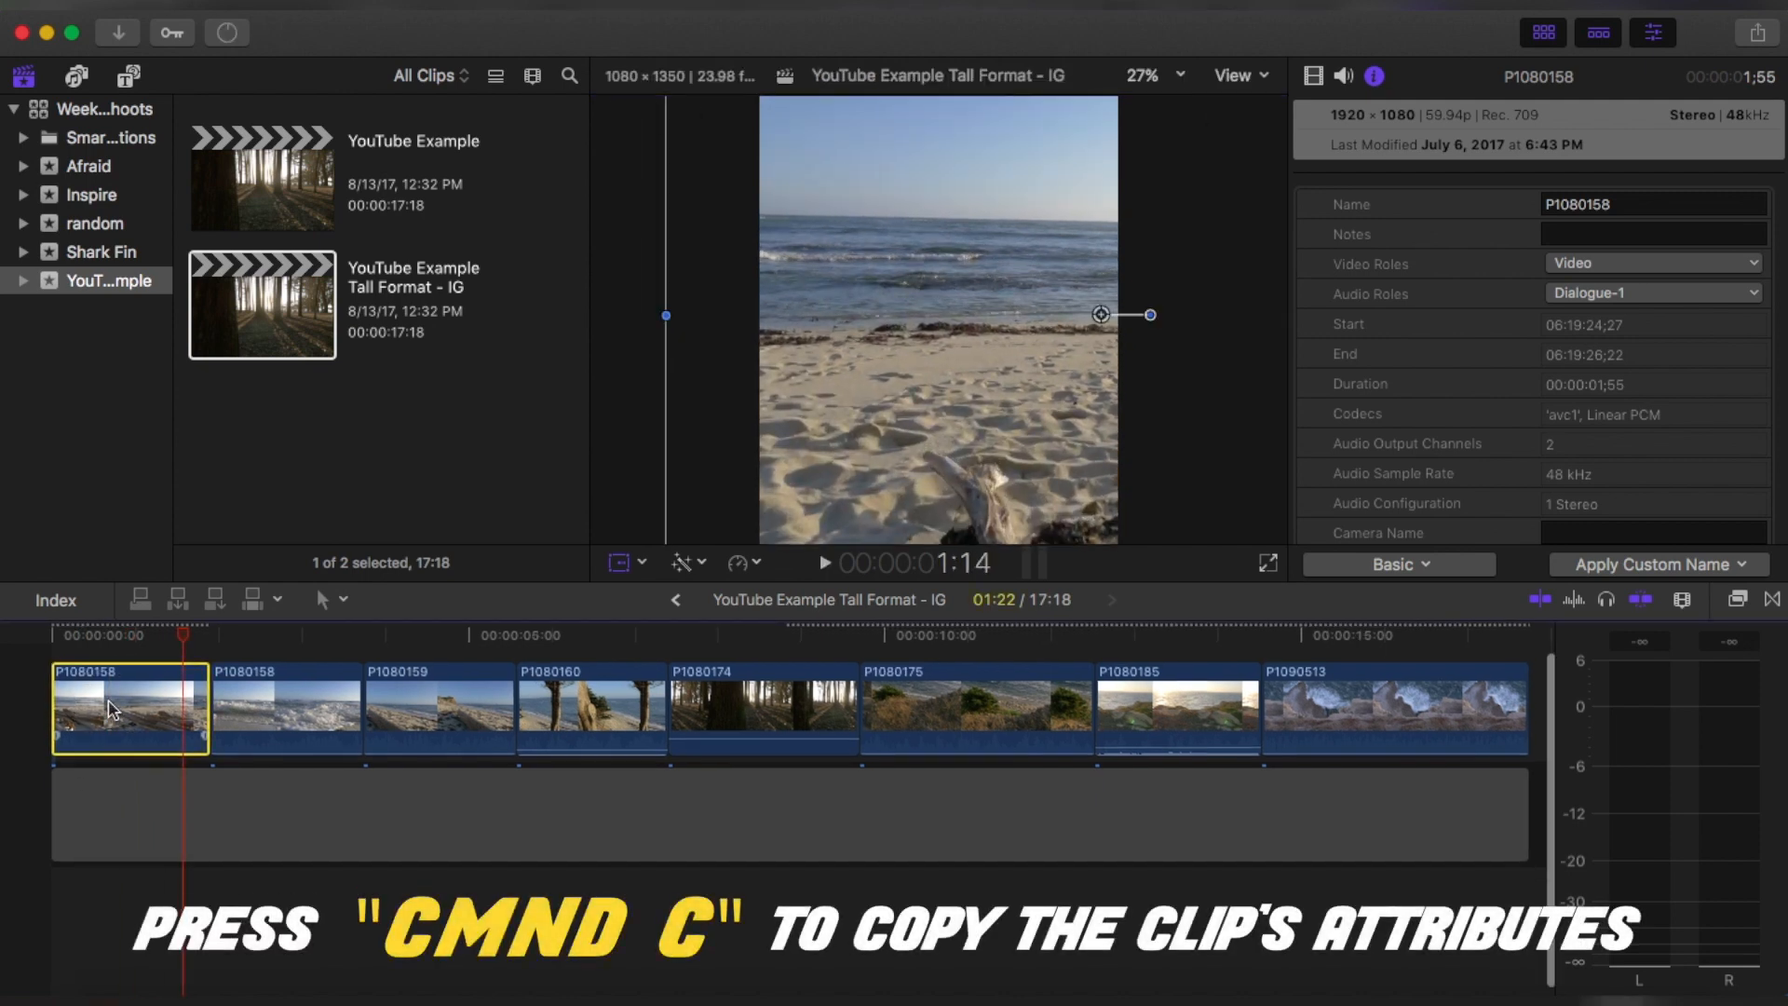
left_click(555, 693)
left_click_drag(555, 694, 1423, 722)
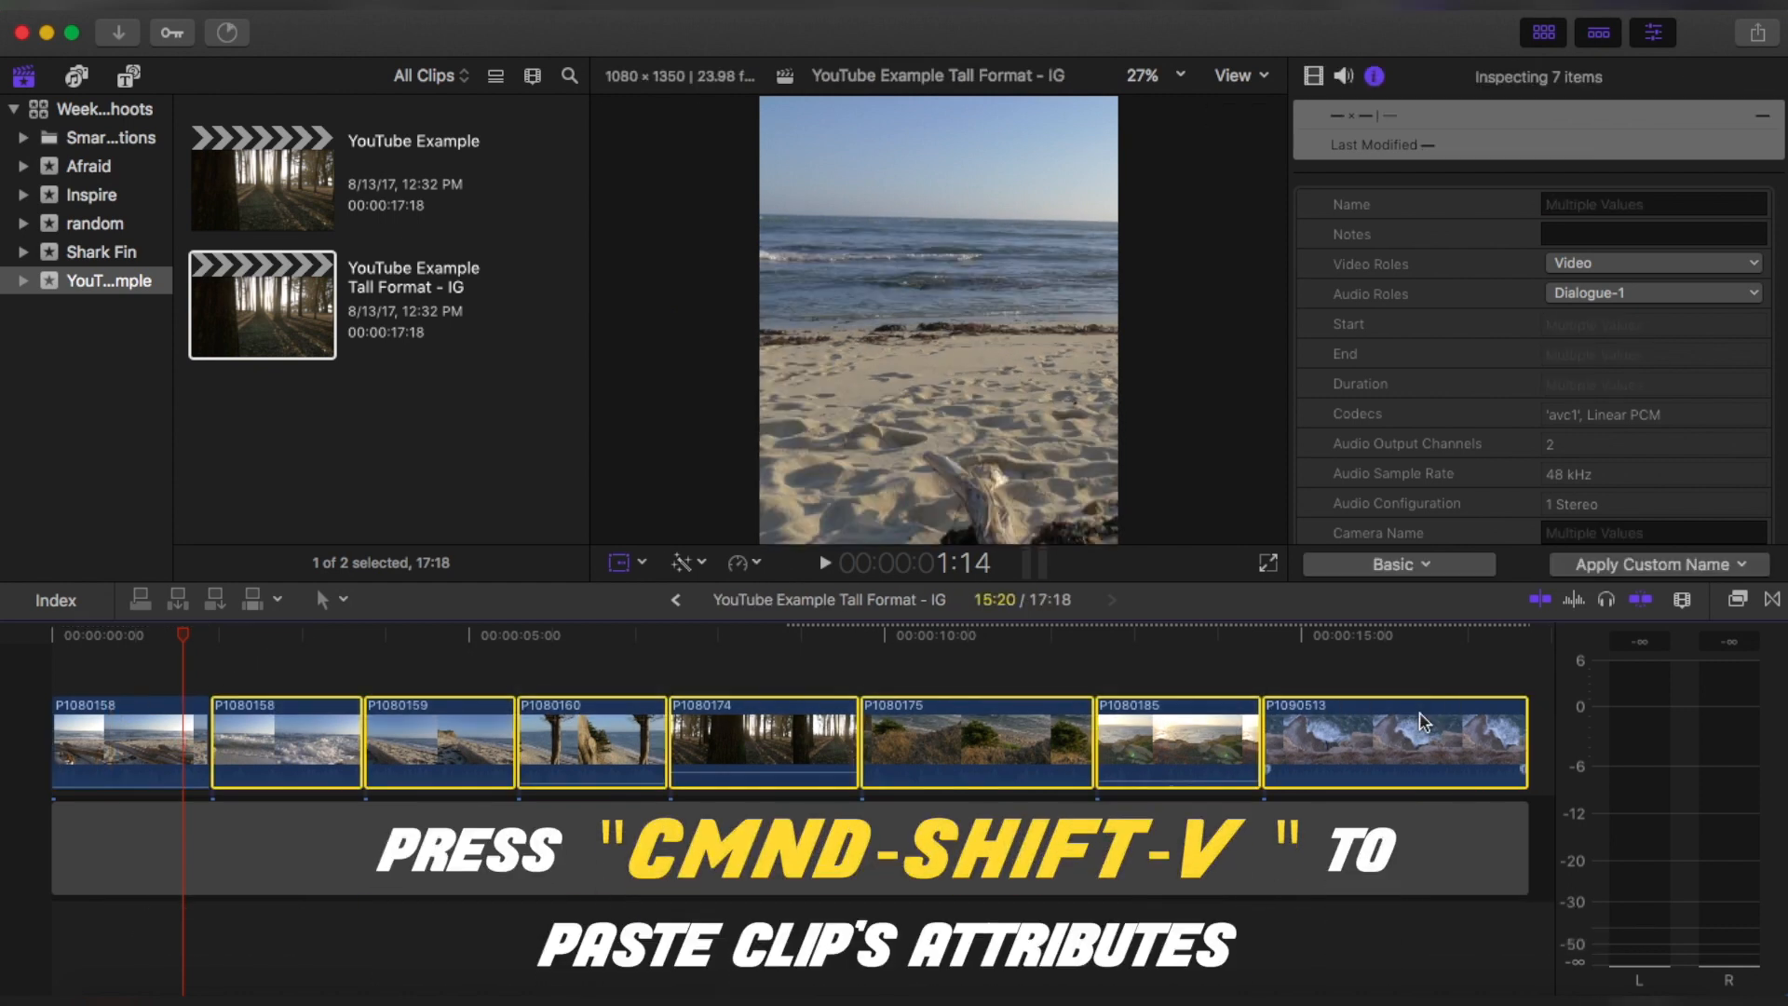
key("super+shift+v")
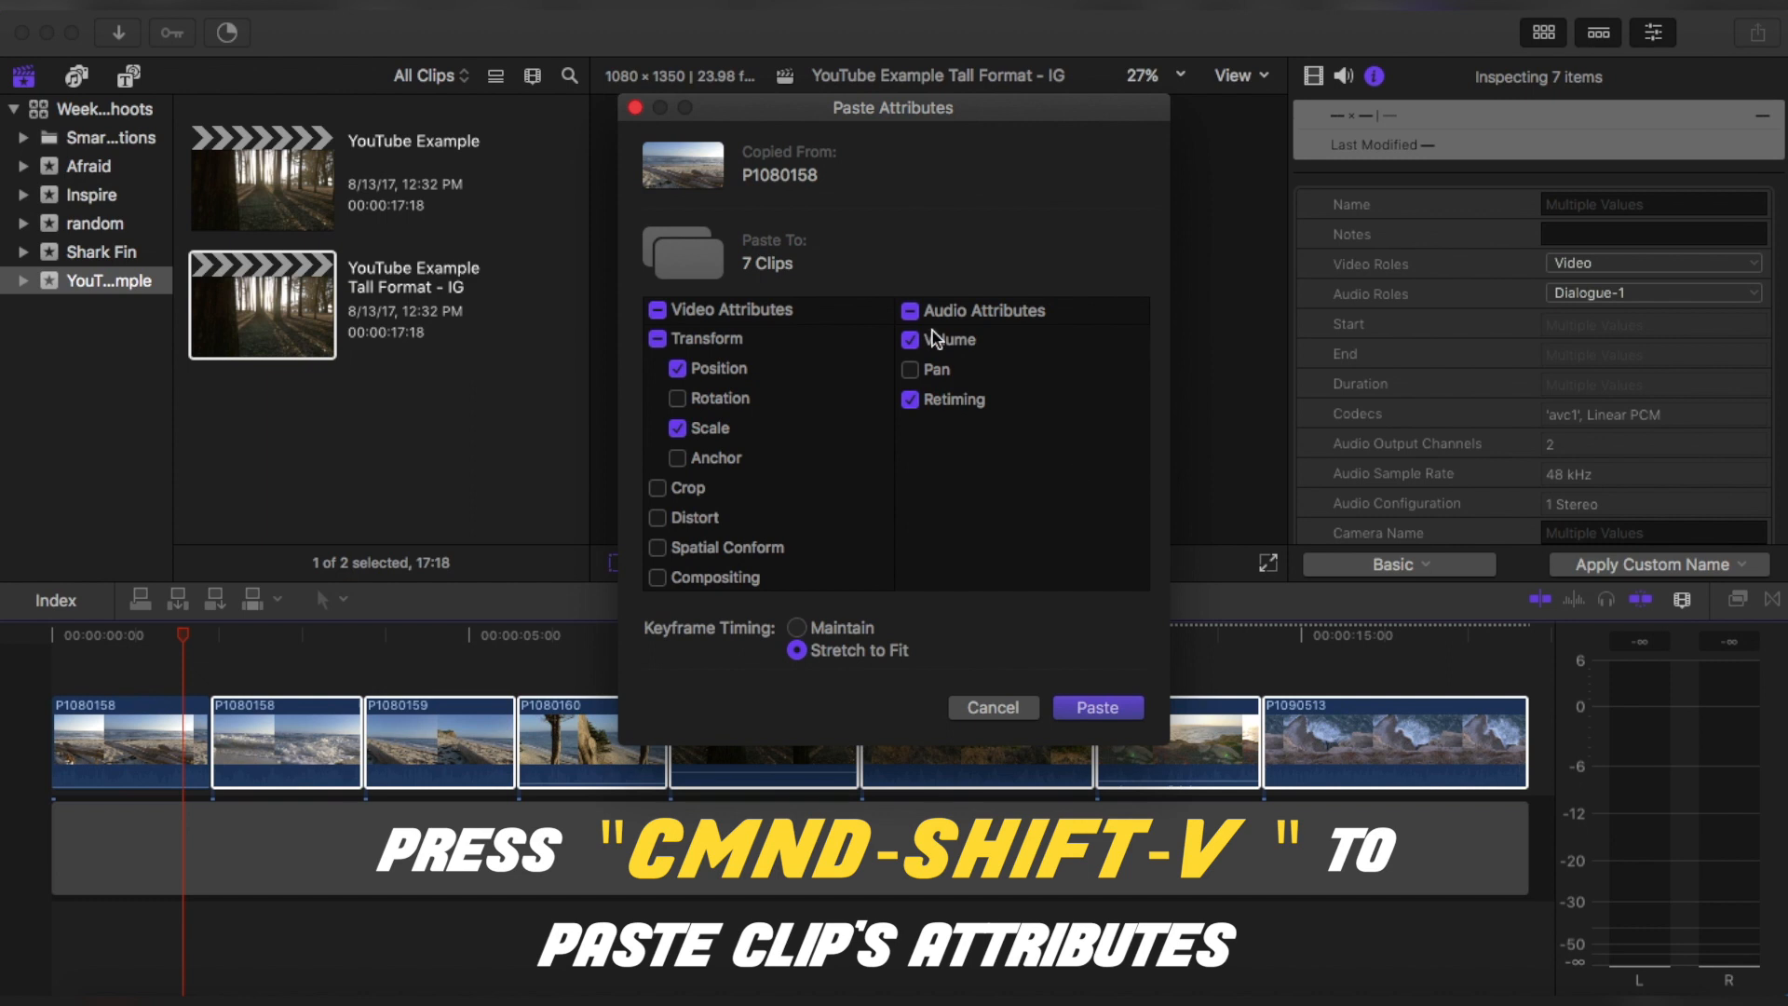
scroll(758, 447, "down", 2)
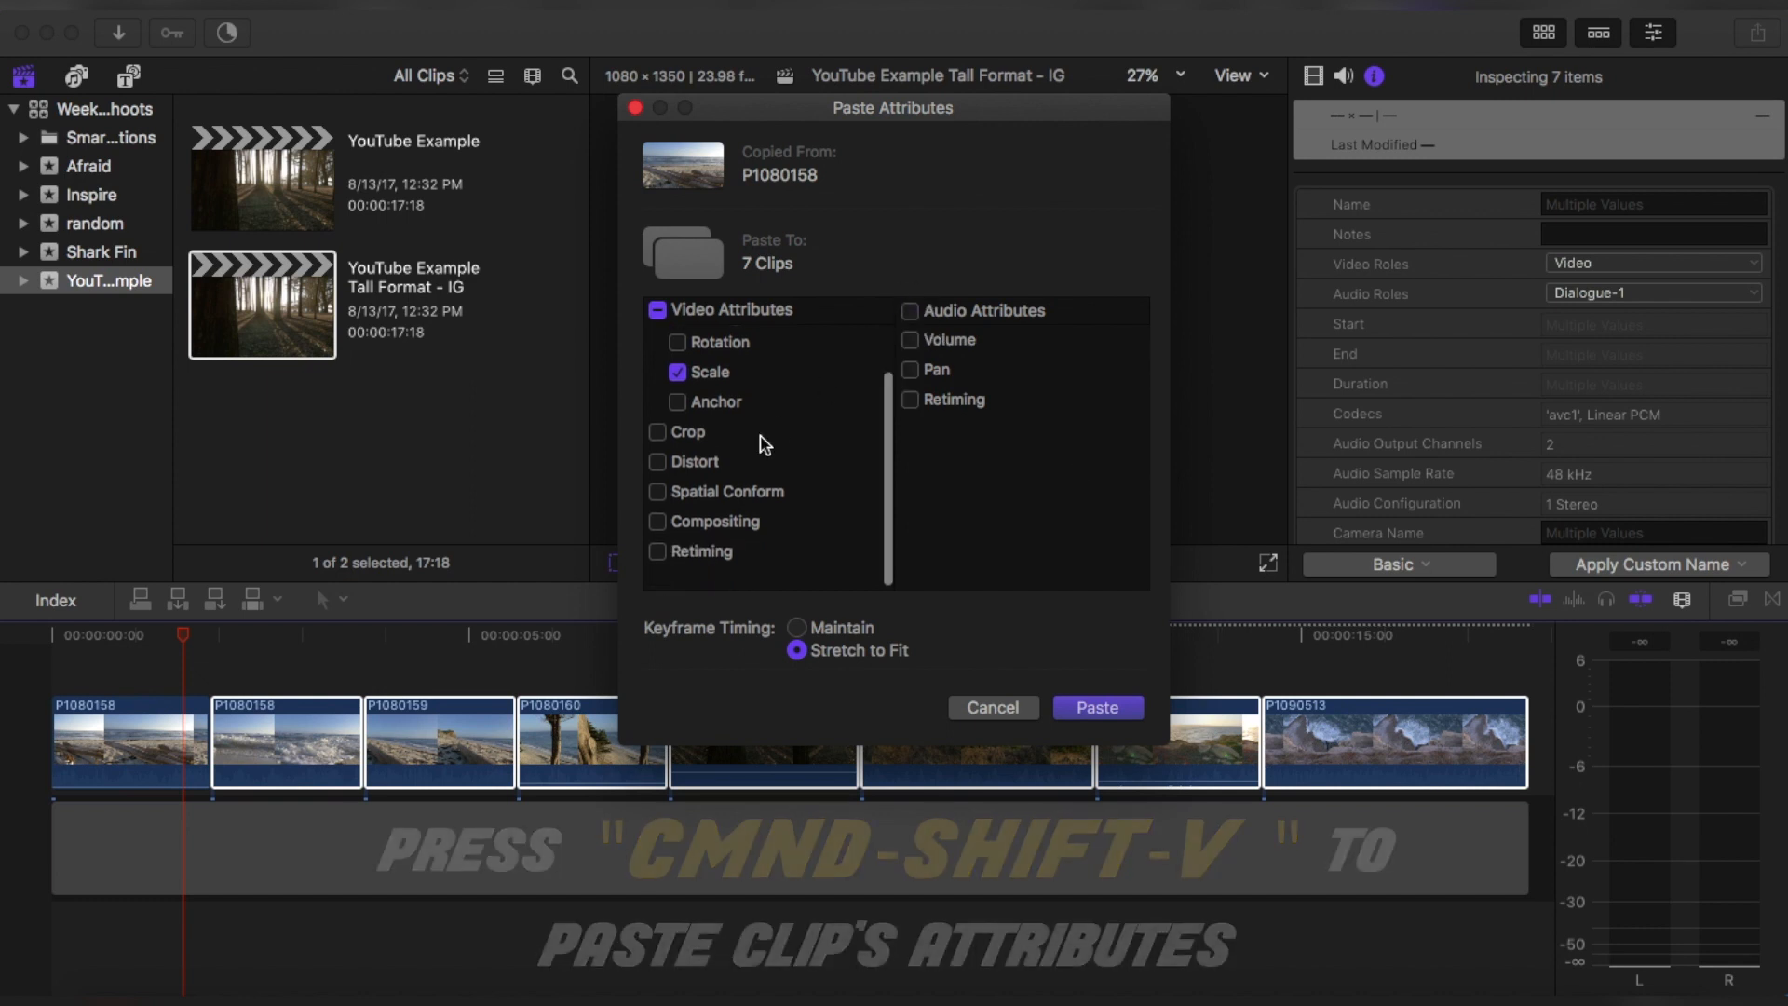
scroll(758, 443, "up", 2)
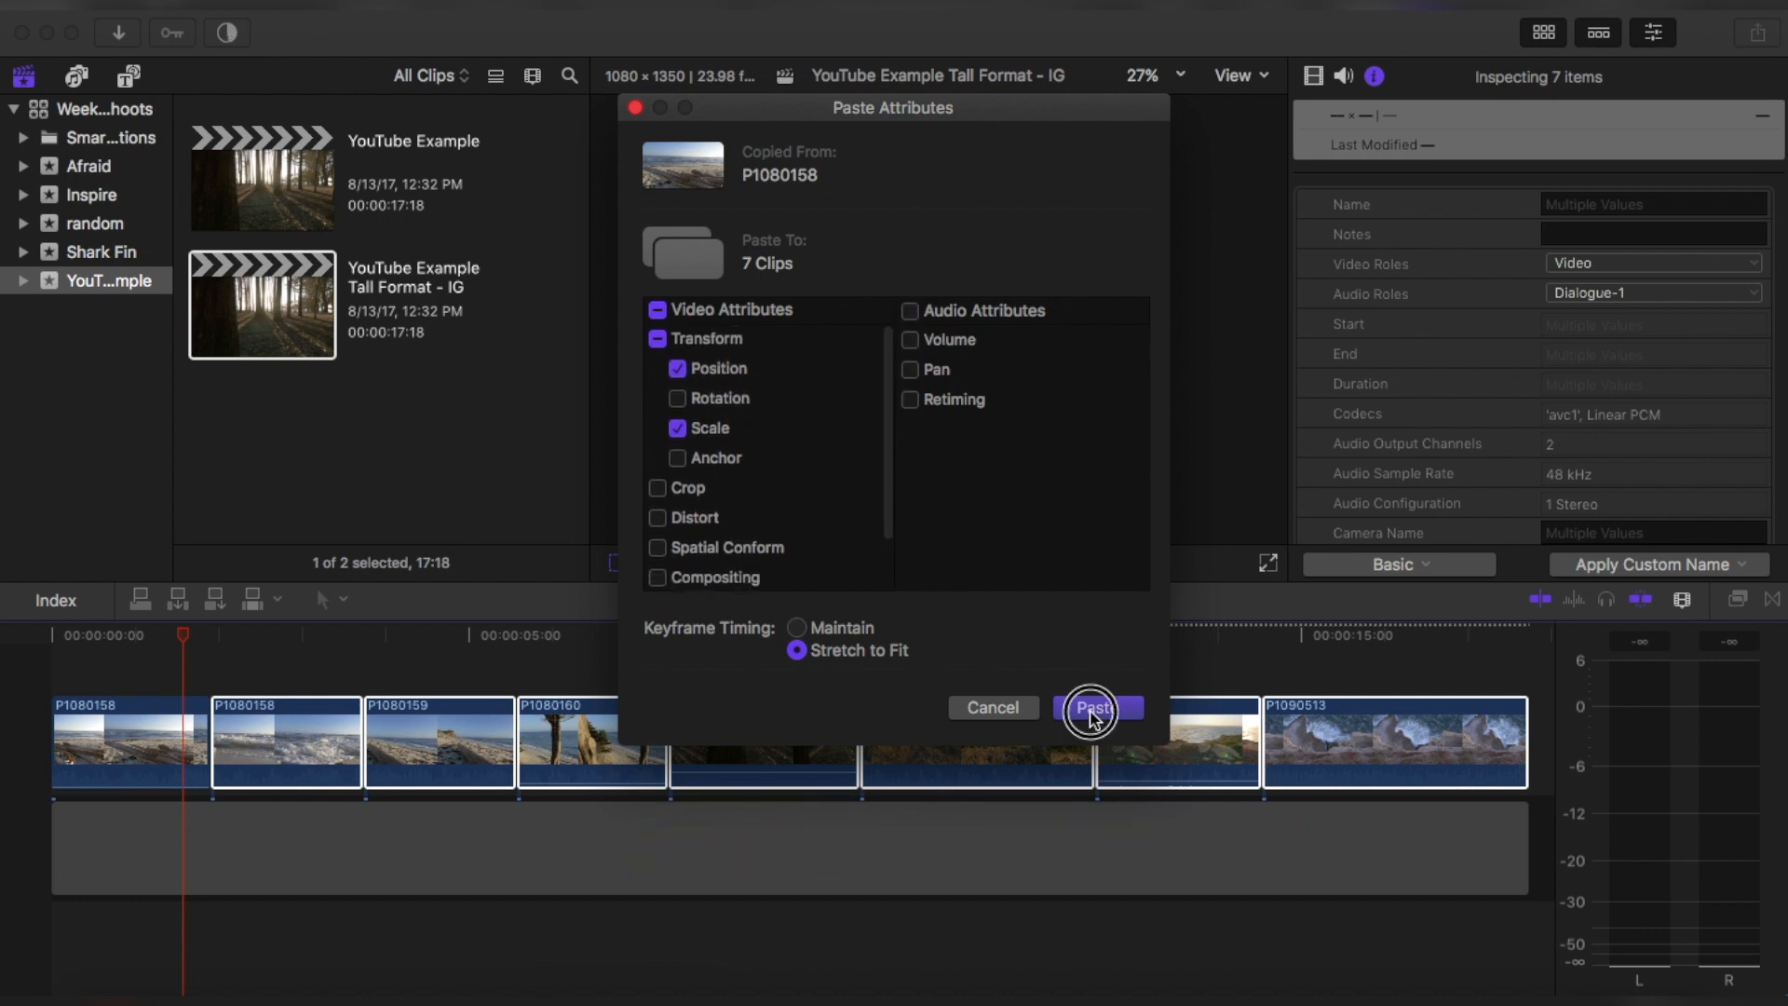
left_click(1097, 707)
- Move the P1080175 clip's framing to the left with the Transform tool
left_click_drag(183, 643, 976, 677)
left_click(976, 736)
left_click_drag(1101, 315, 940, 313)
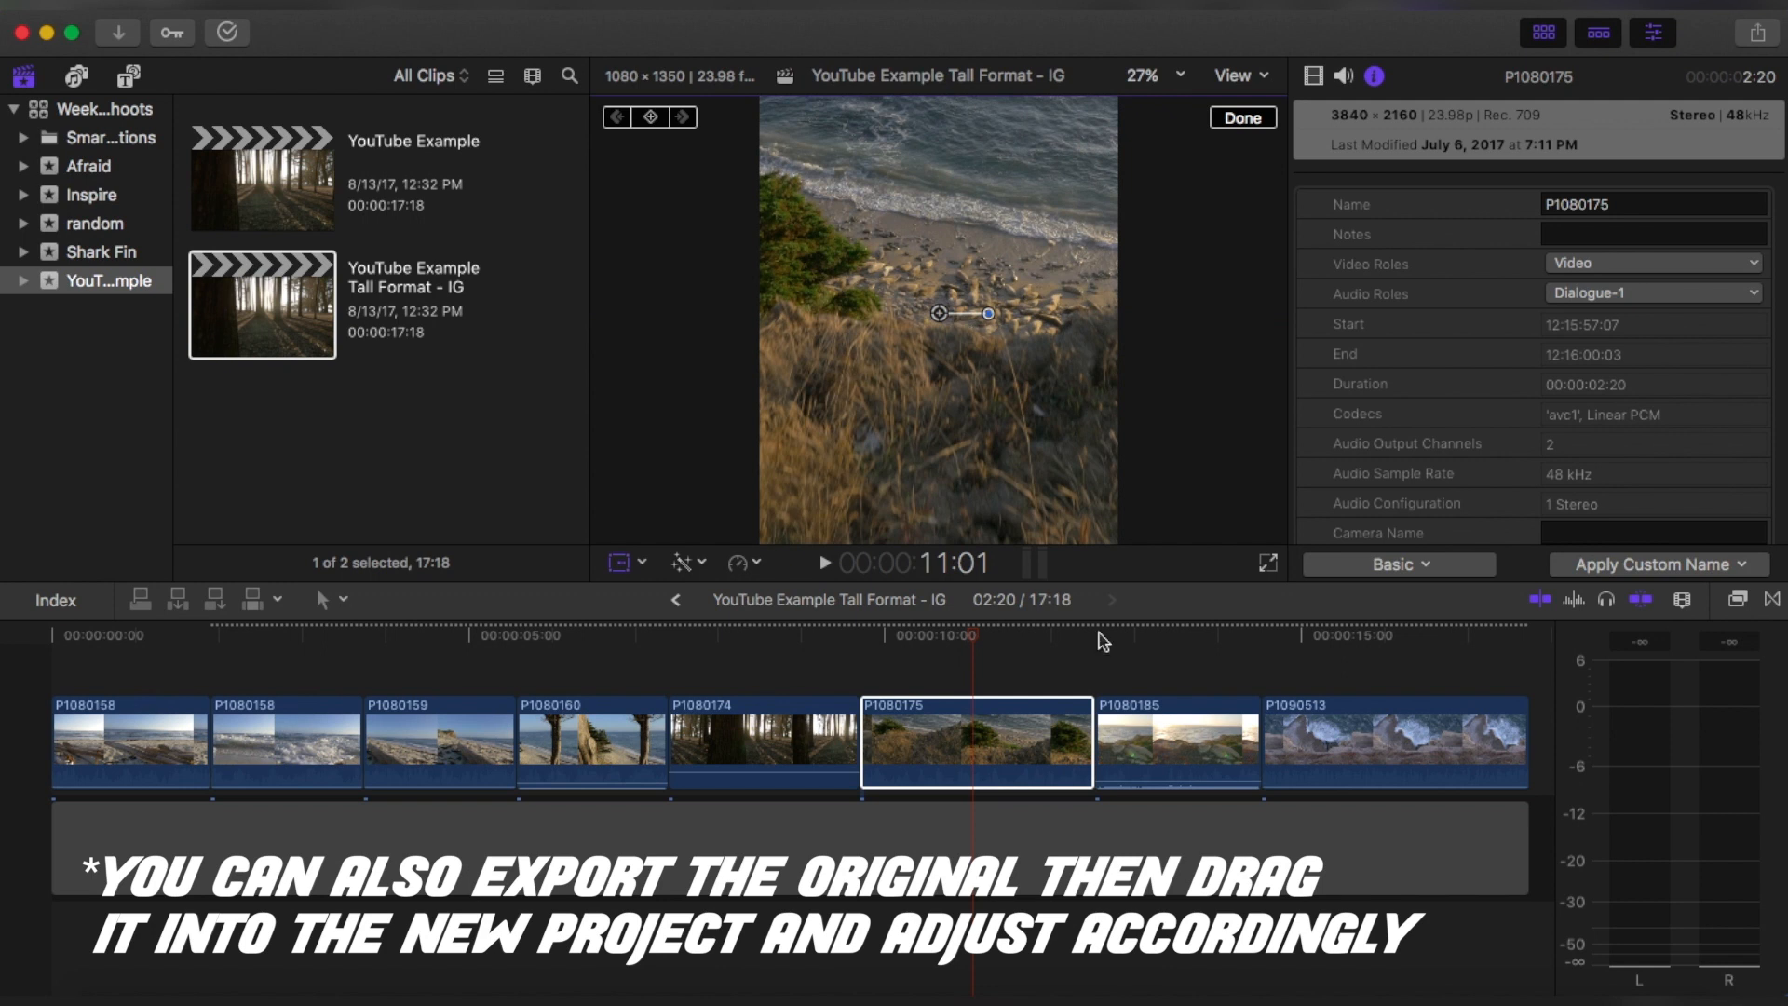
- Move the last clip P1090513's framing to the left and finish transforming
left_click_drag(1145, 639, 1369, 646)
left_click(1370, 741)
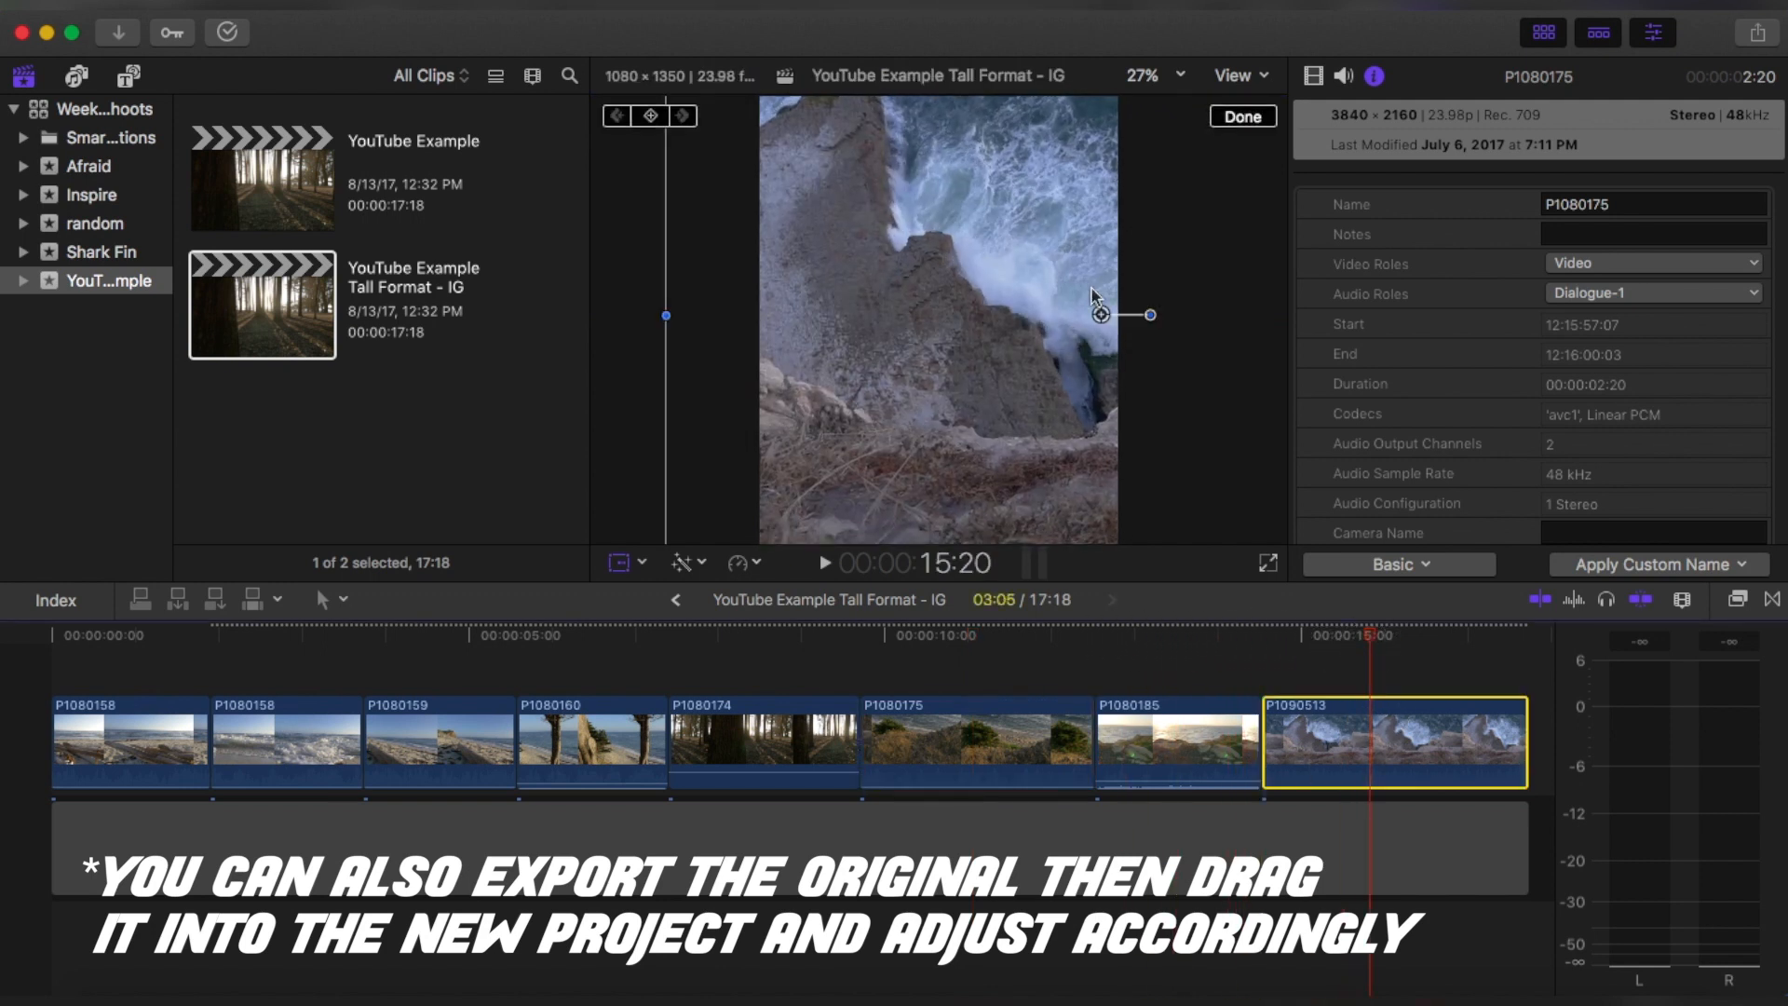
left_click_drag(1101, 315, 979, 319)
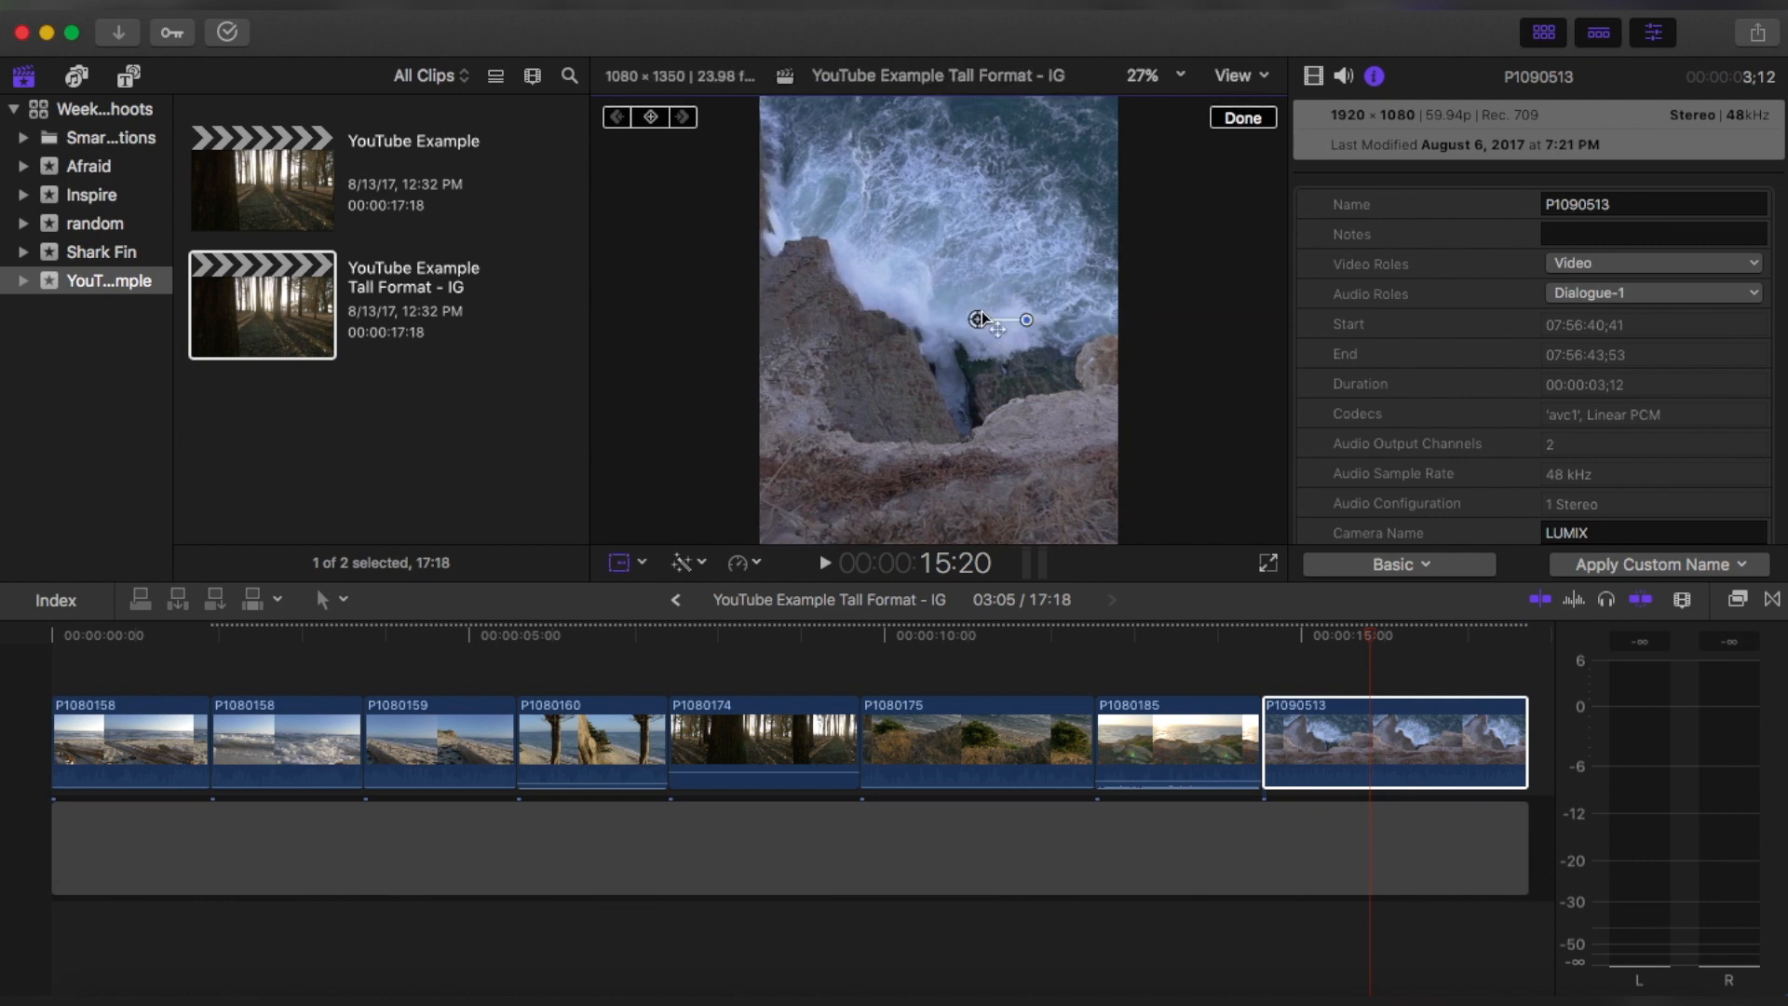
left_click(1242, 118)
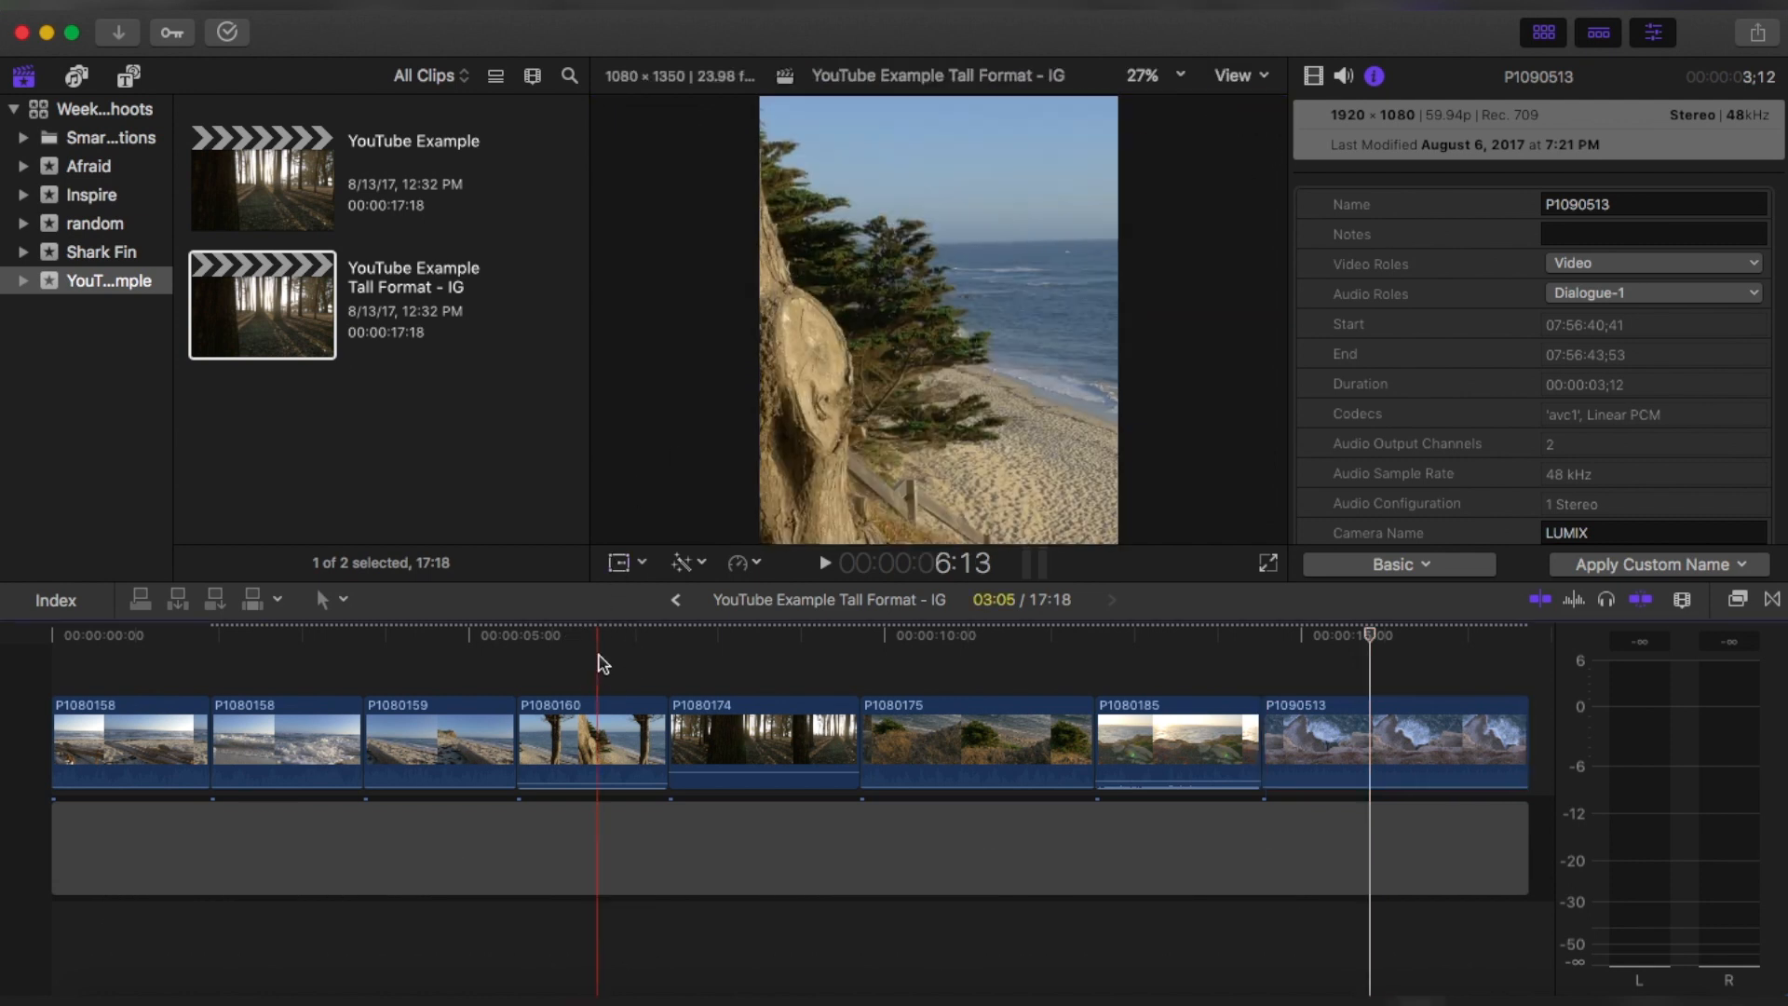
- Start sharing the project as Apple Devices 4K and open the export settings
left_click(604, 663)
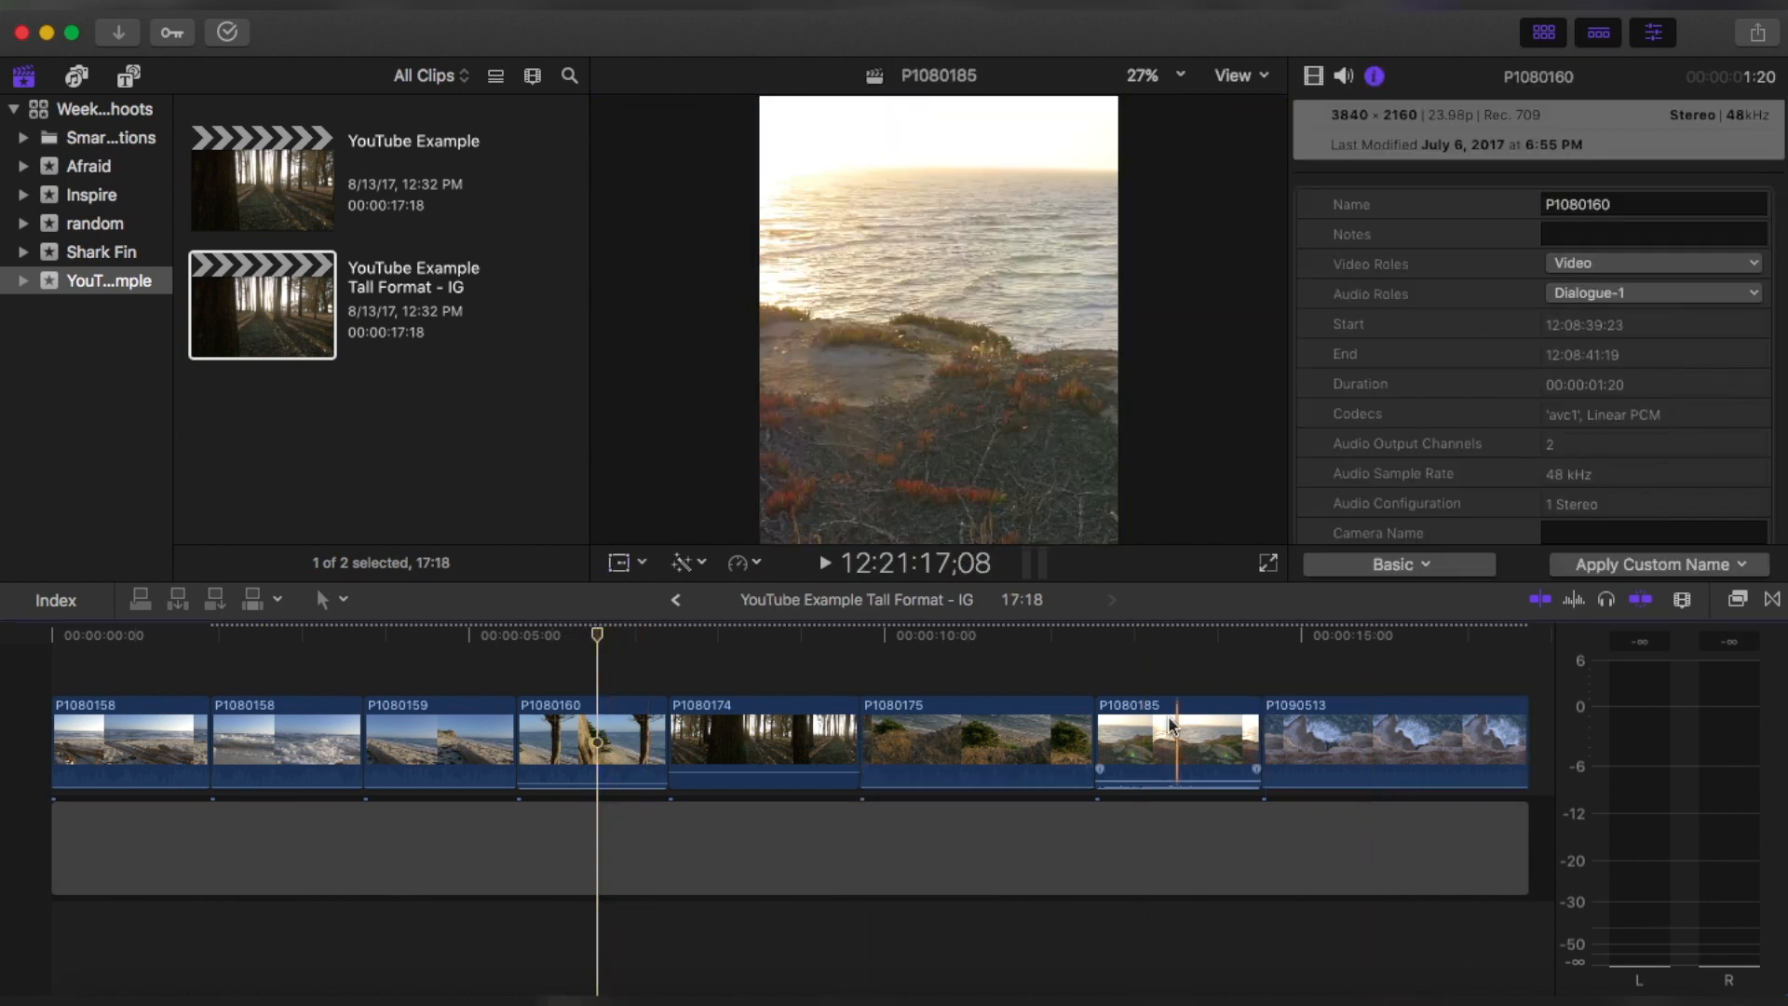
left_click(1100, 667)
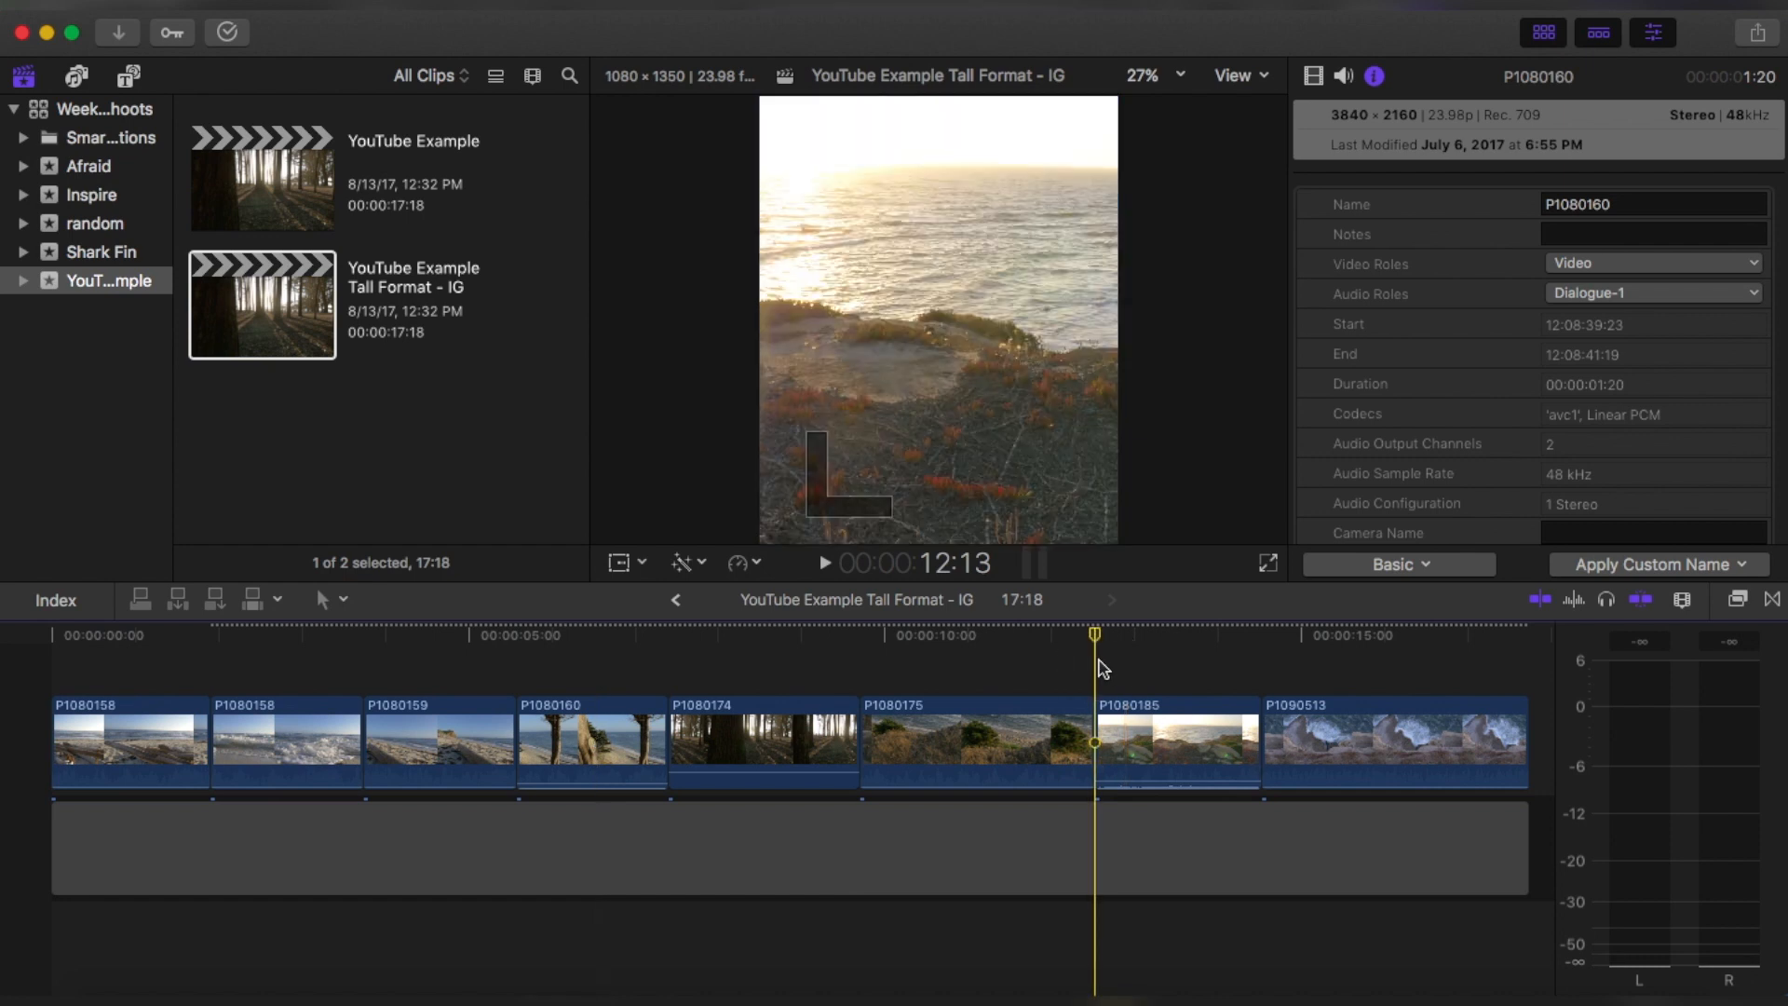
left_click(1757, 33)
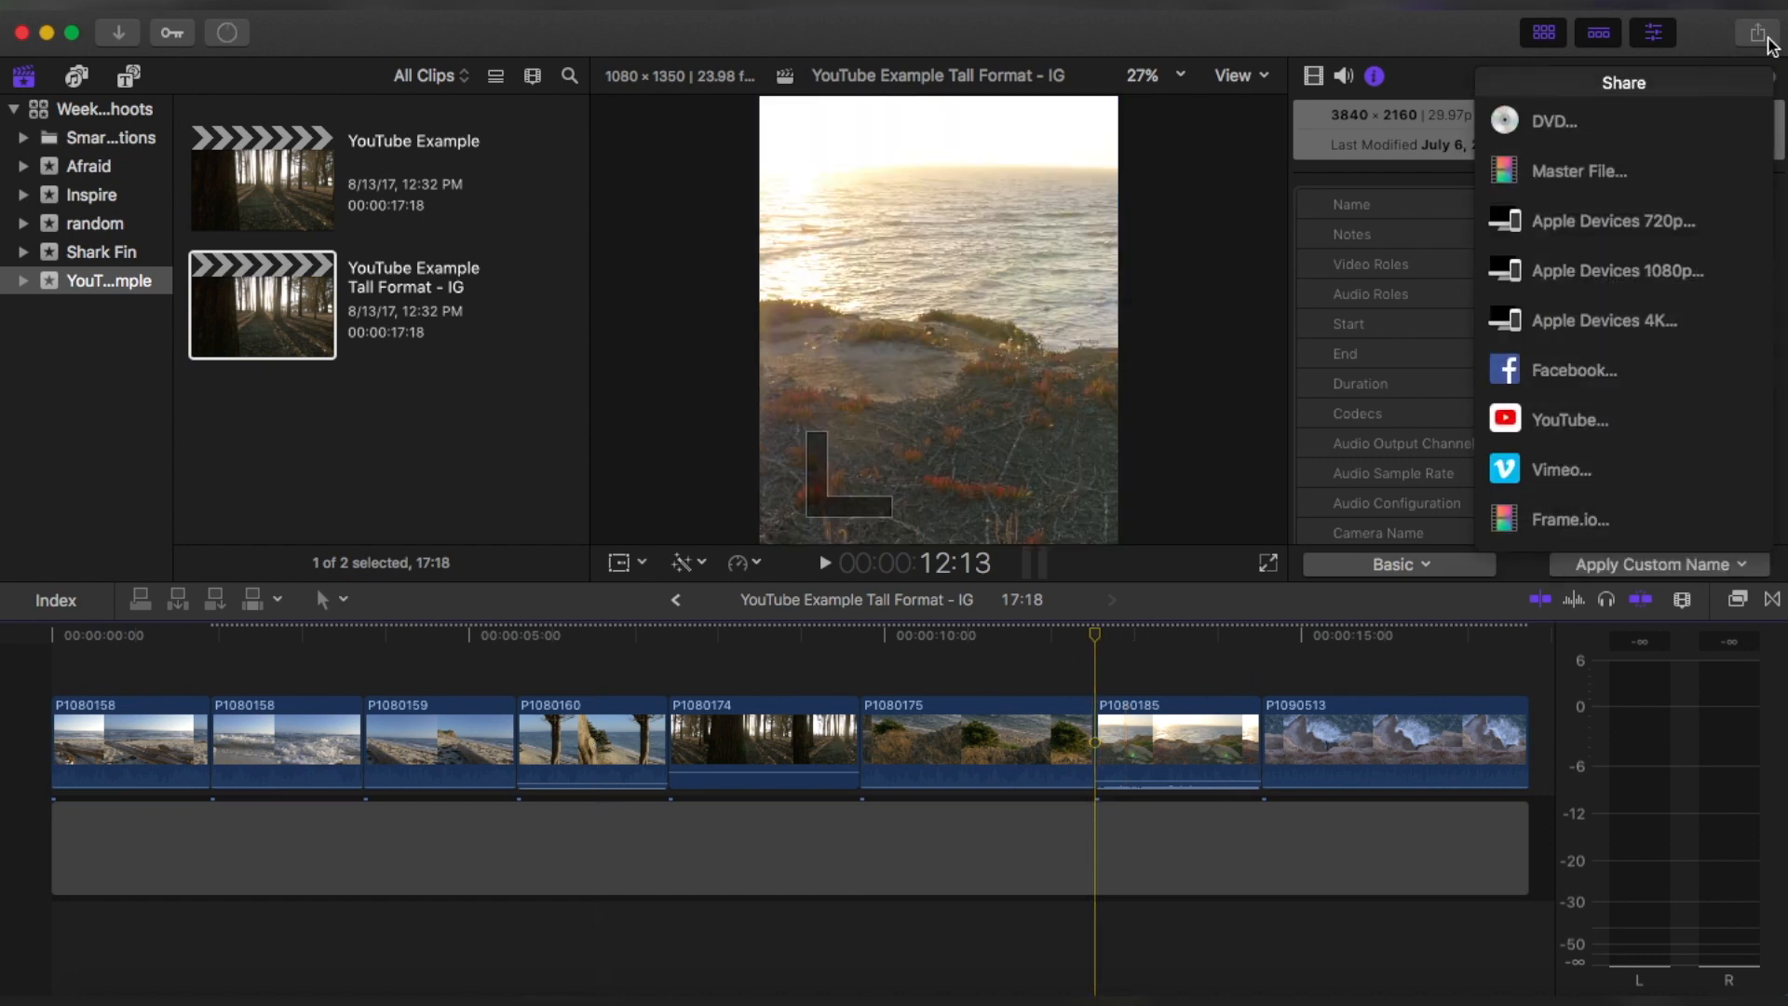
left_click(1611, 317)
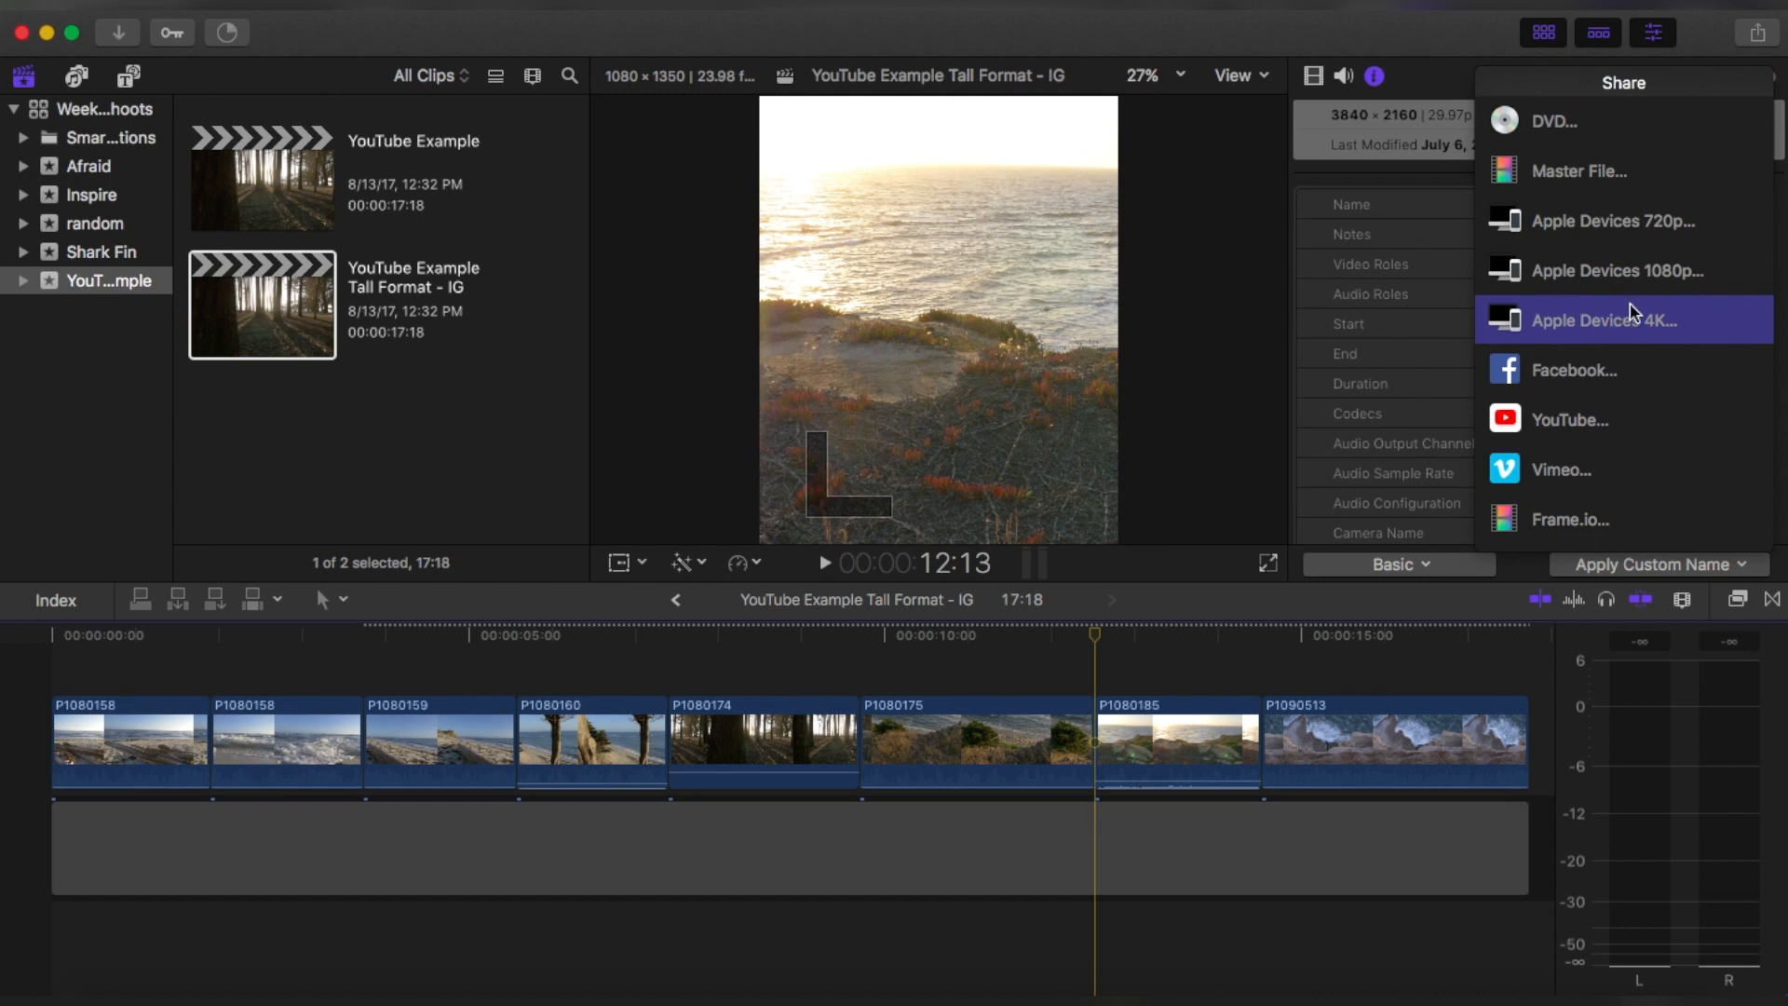
left_click(1629, 313)
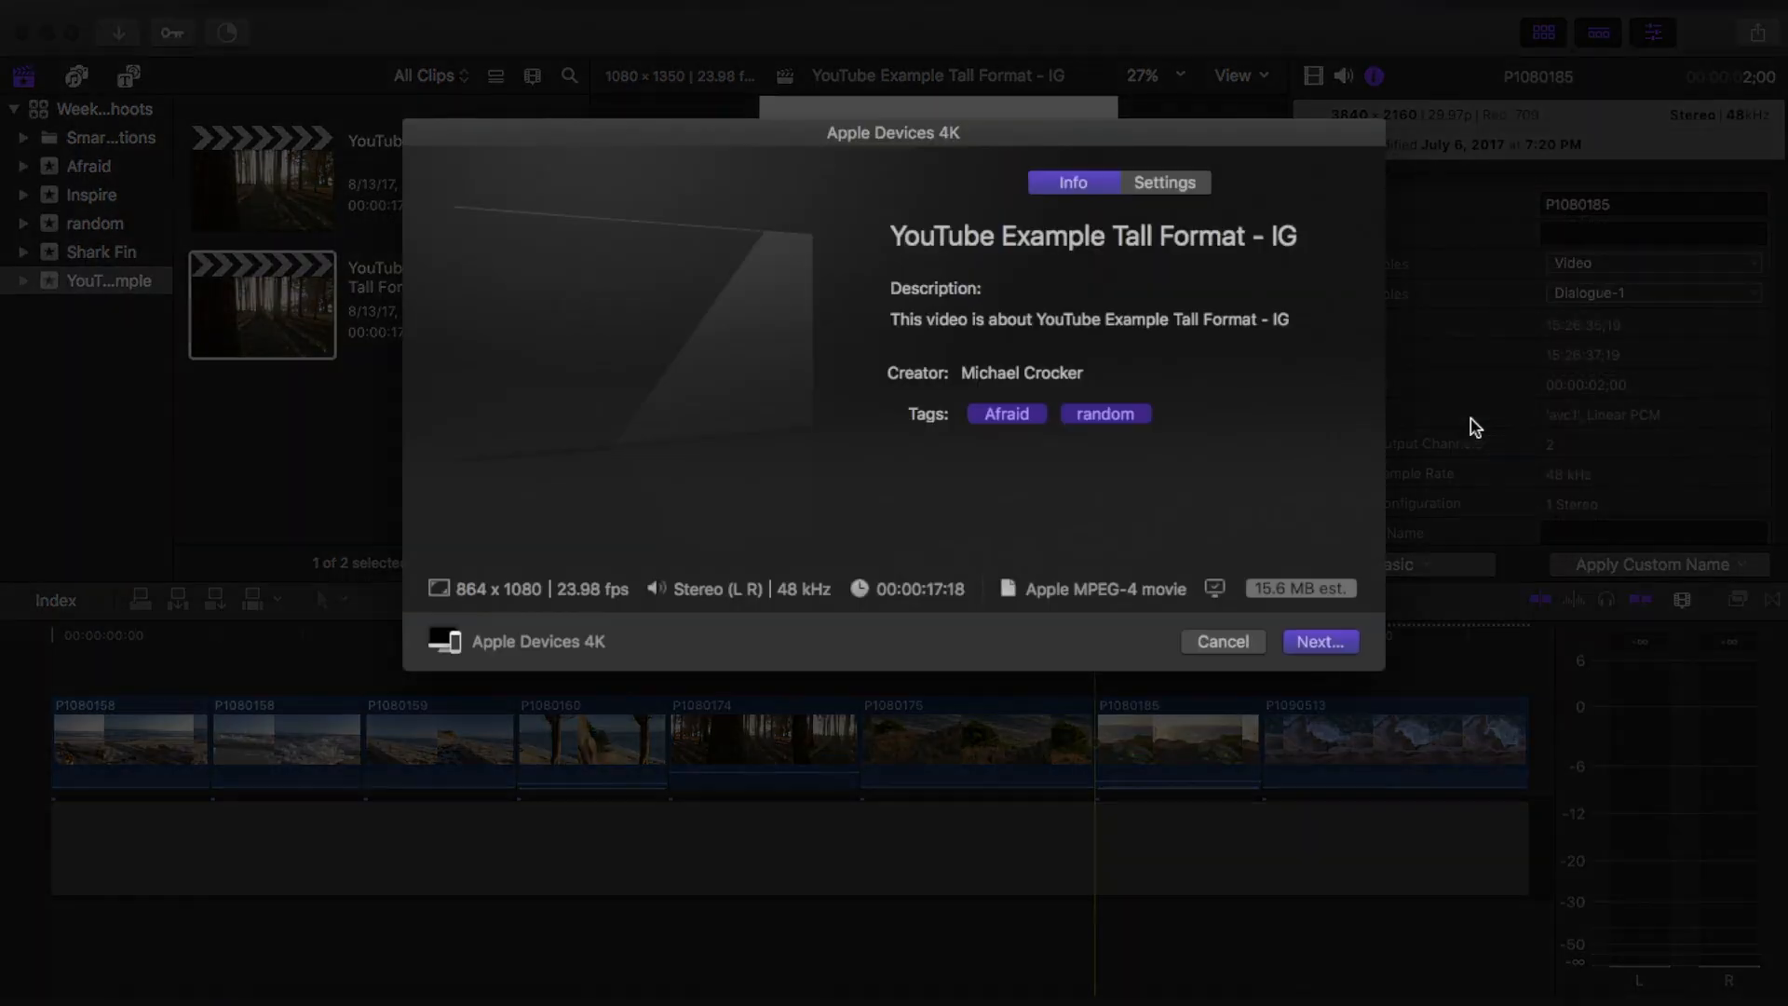
left_click(1179, 185)
- Set the export video codec to H.264 Better Quality and resolution to 1080 x 1350
left_click(1180, 339)
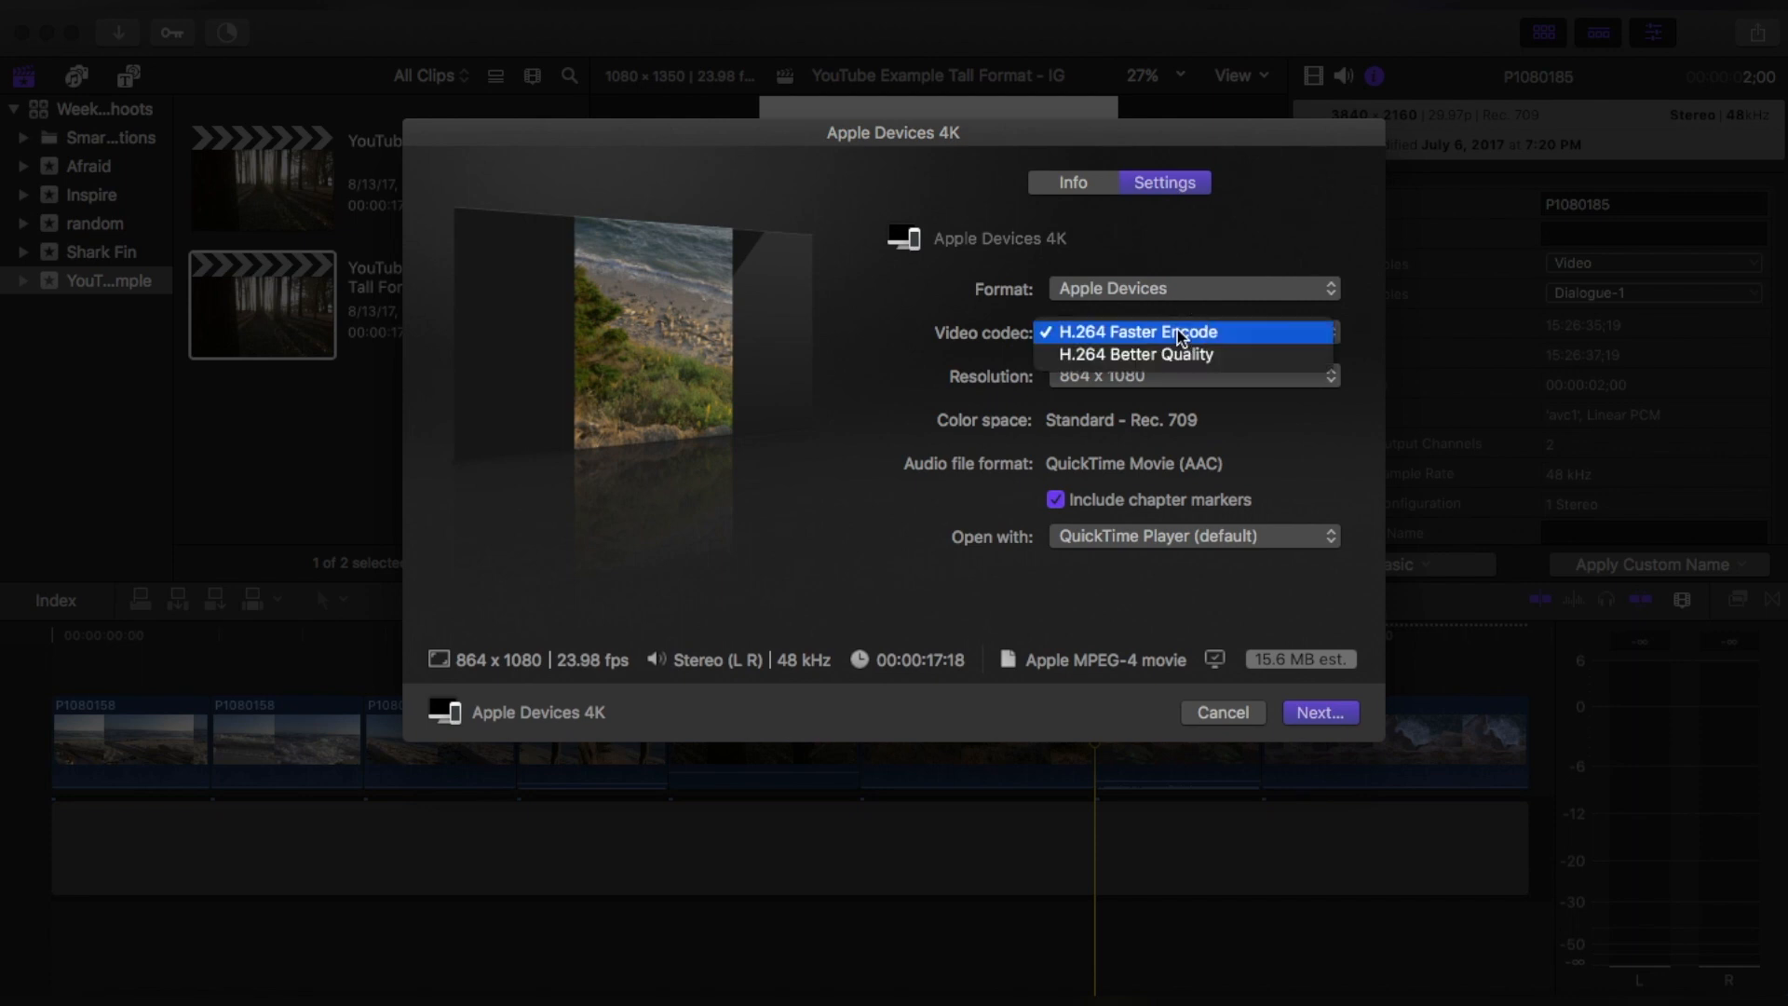
left_click(1180, 353)
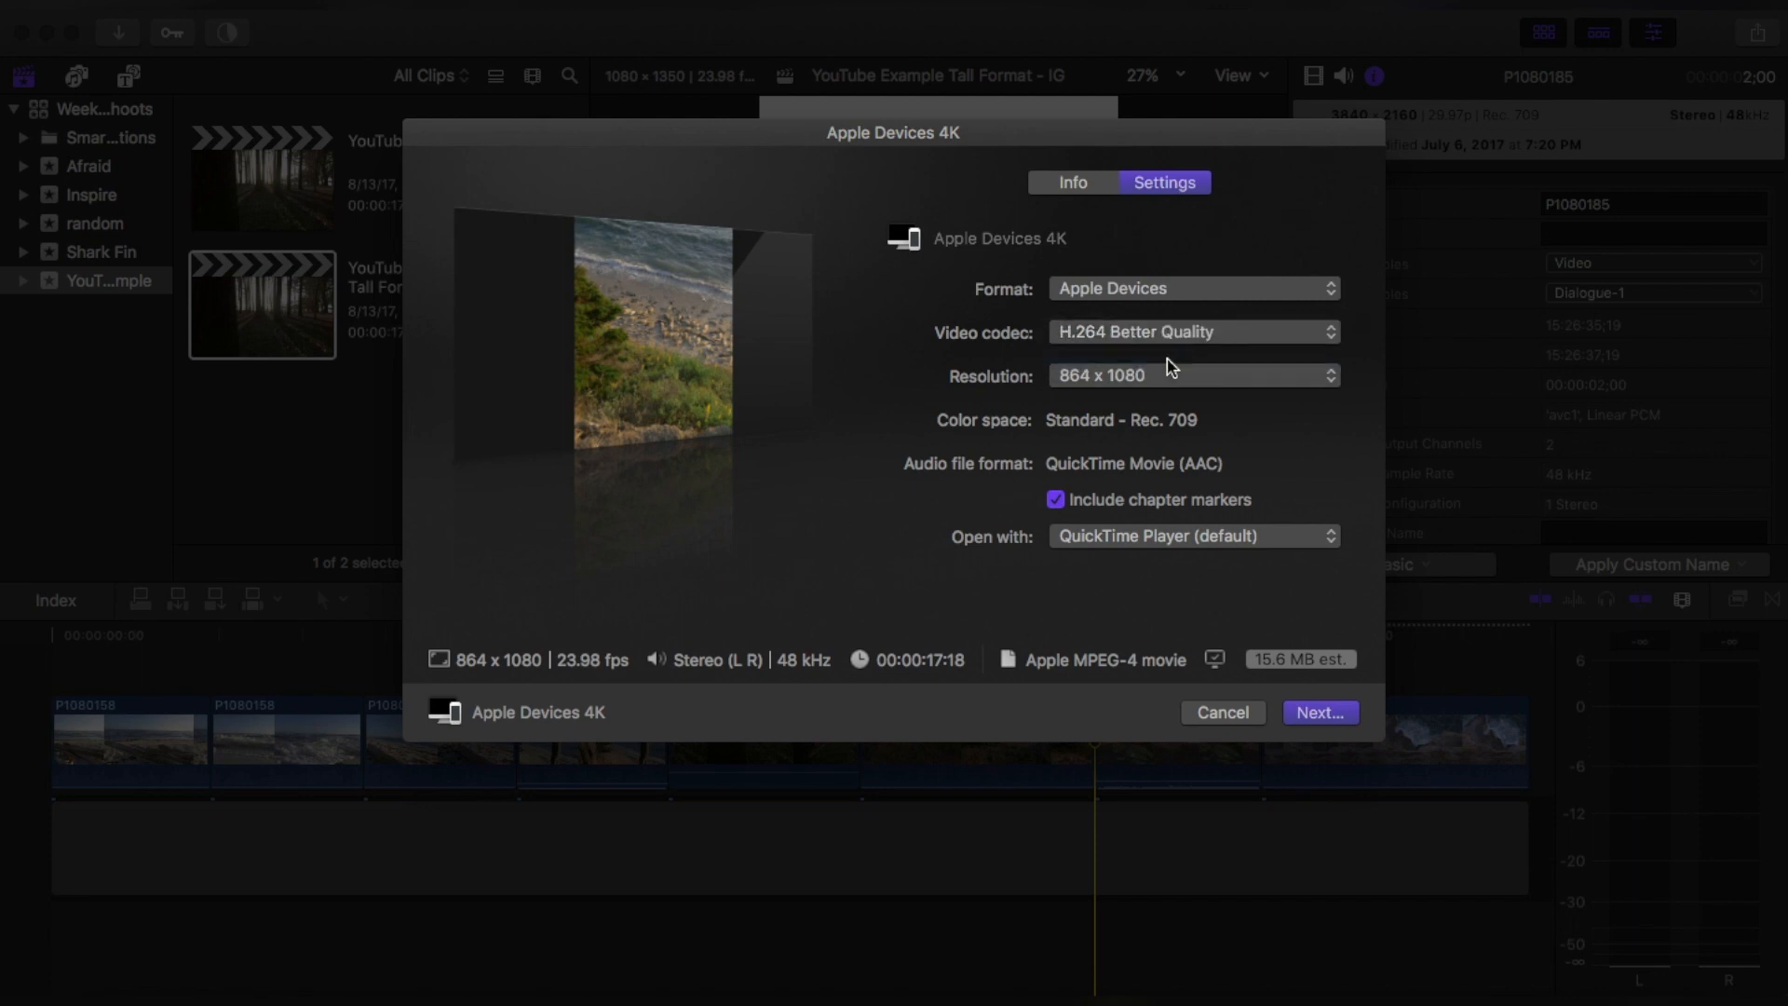
left_click(1166, 379)
left_click(1164, 397)
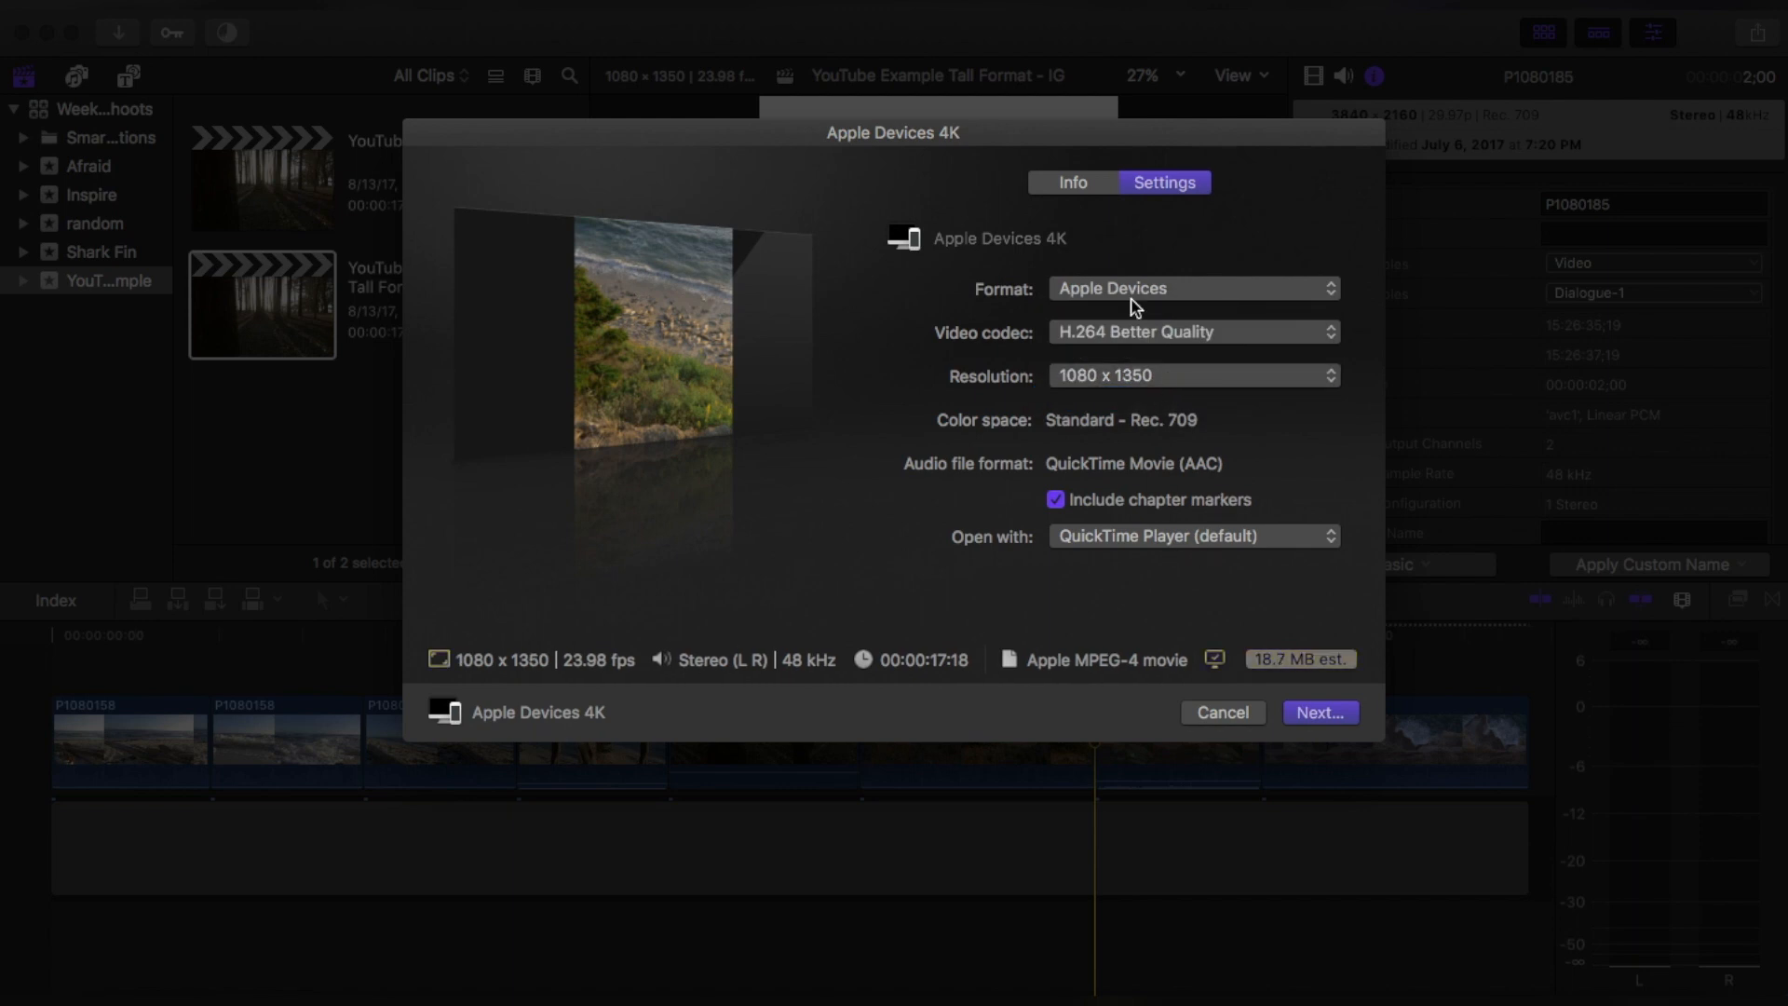
- Save the export to the Desktop as YouTube Example Tall Format - IG
left_click(1076, 182)
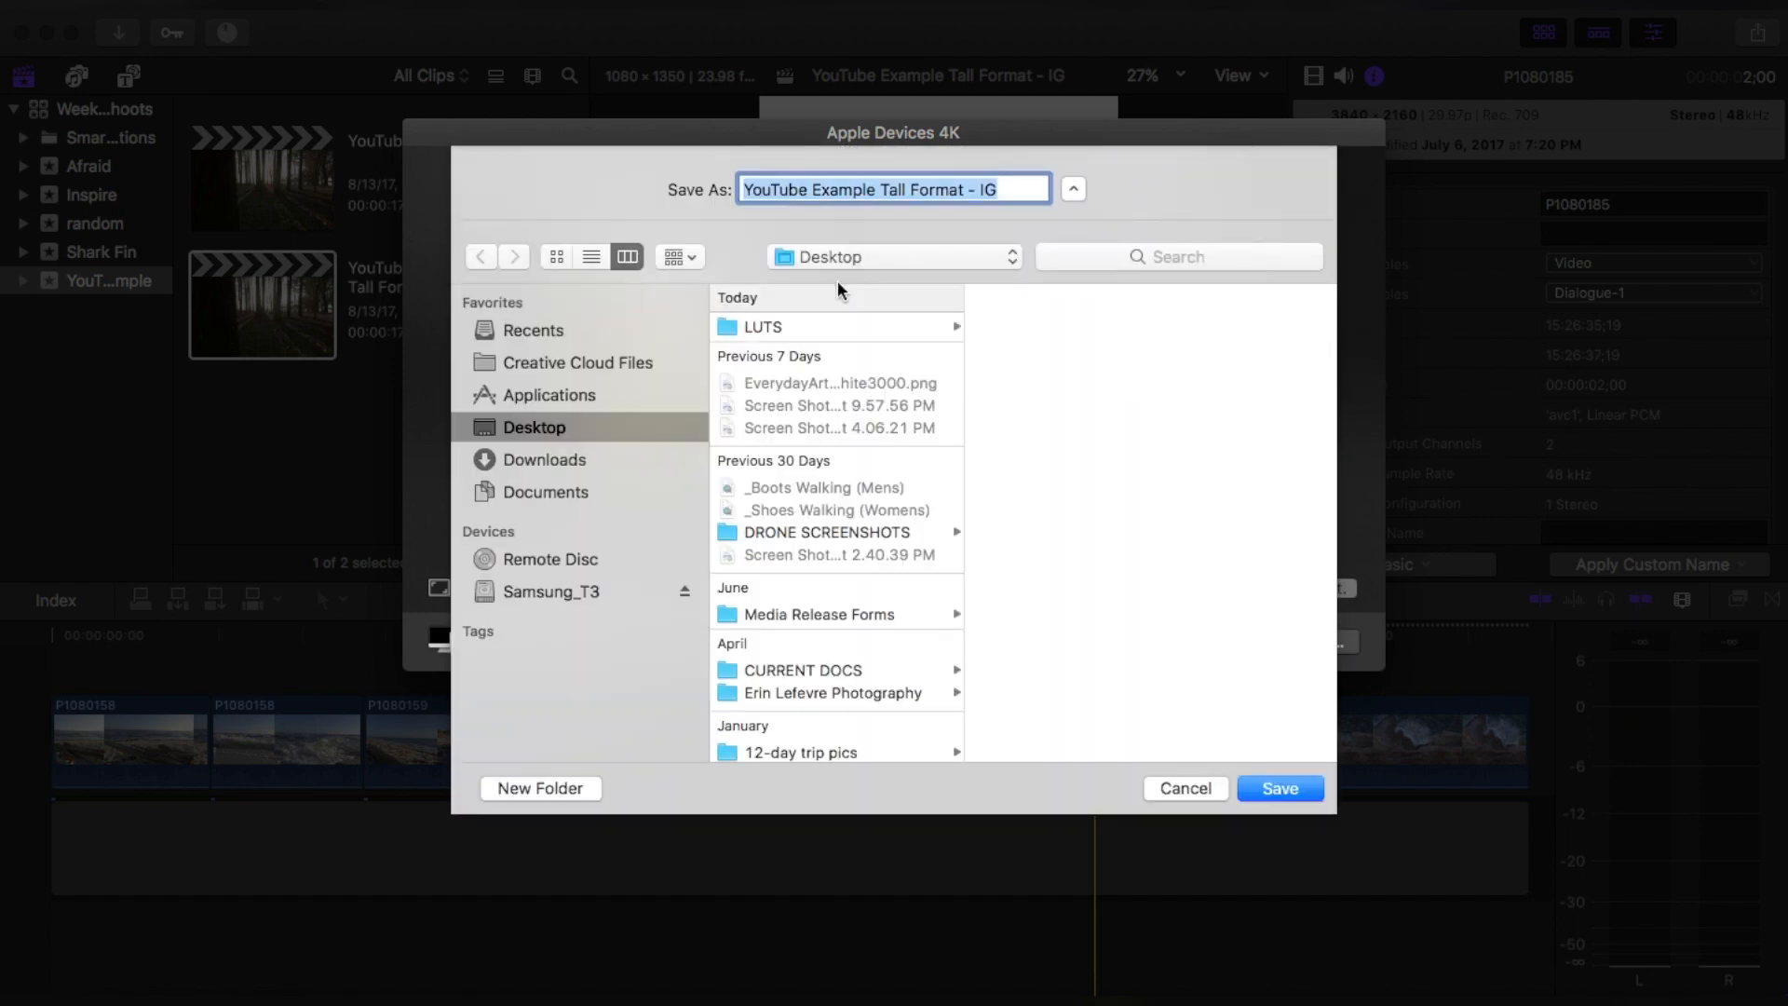
left_click(1271, 790)
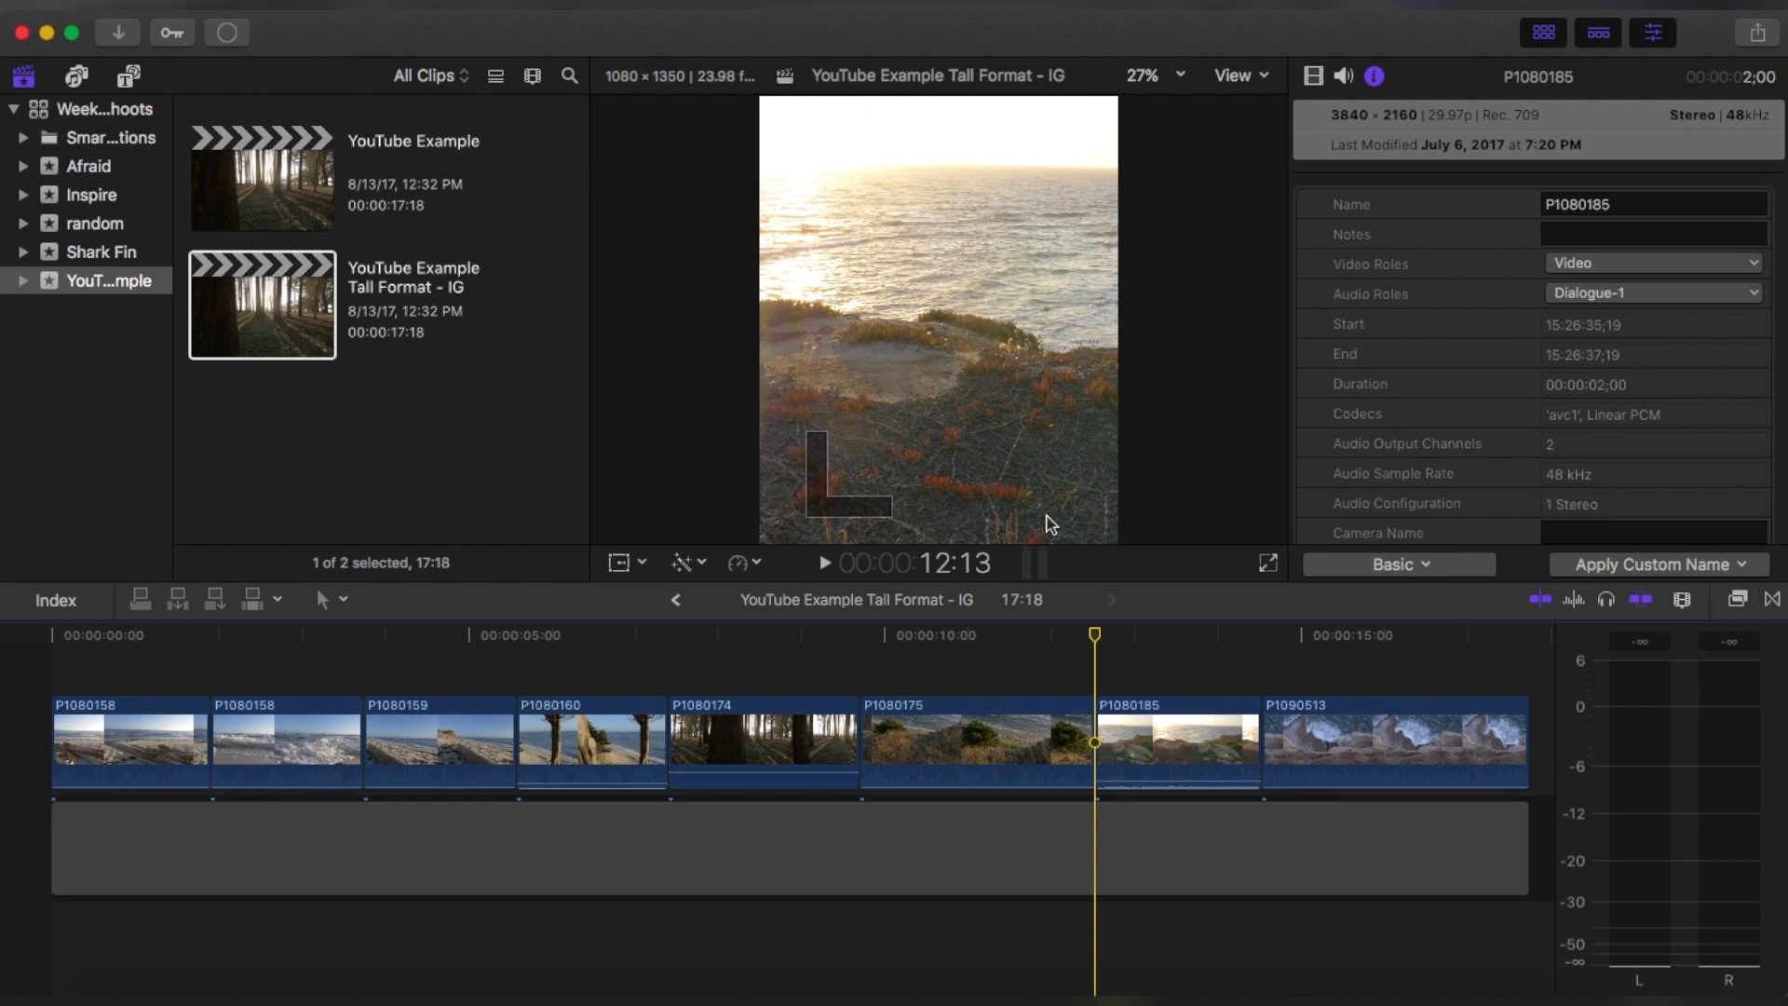
- Select the original YouTube Example project in the browser
left_click(248, 316)
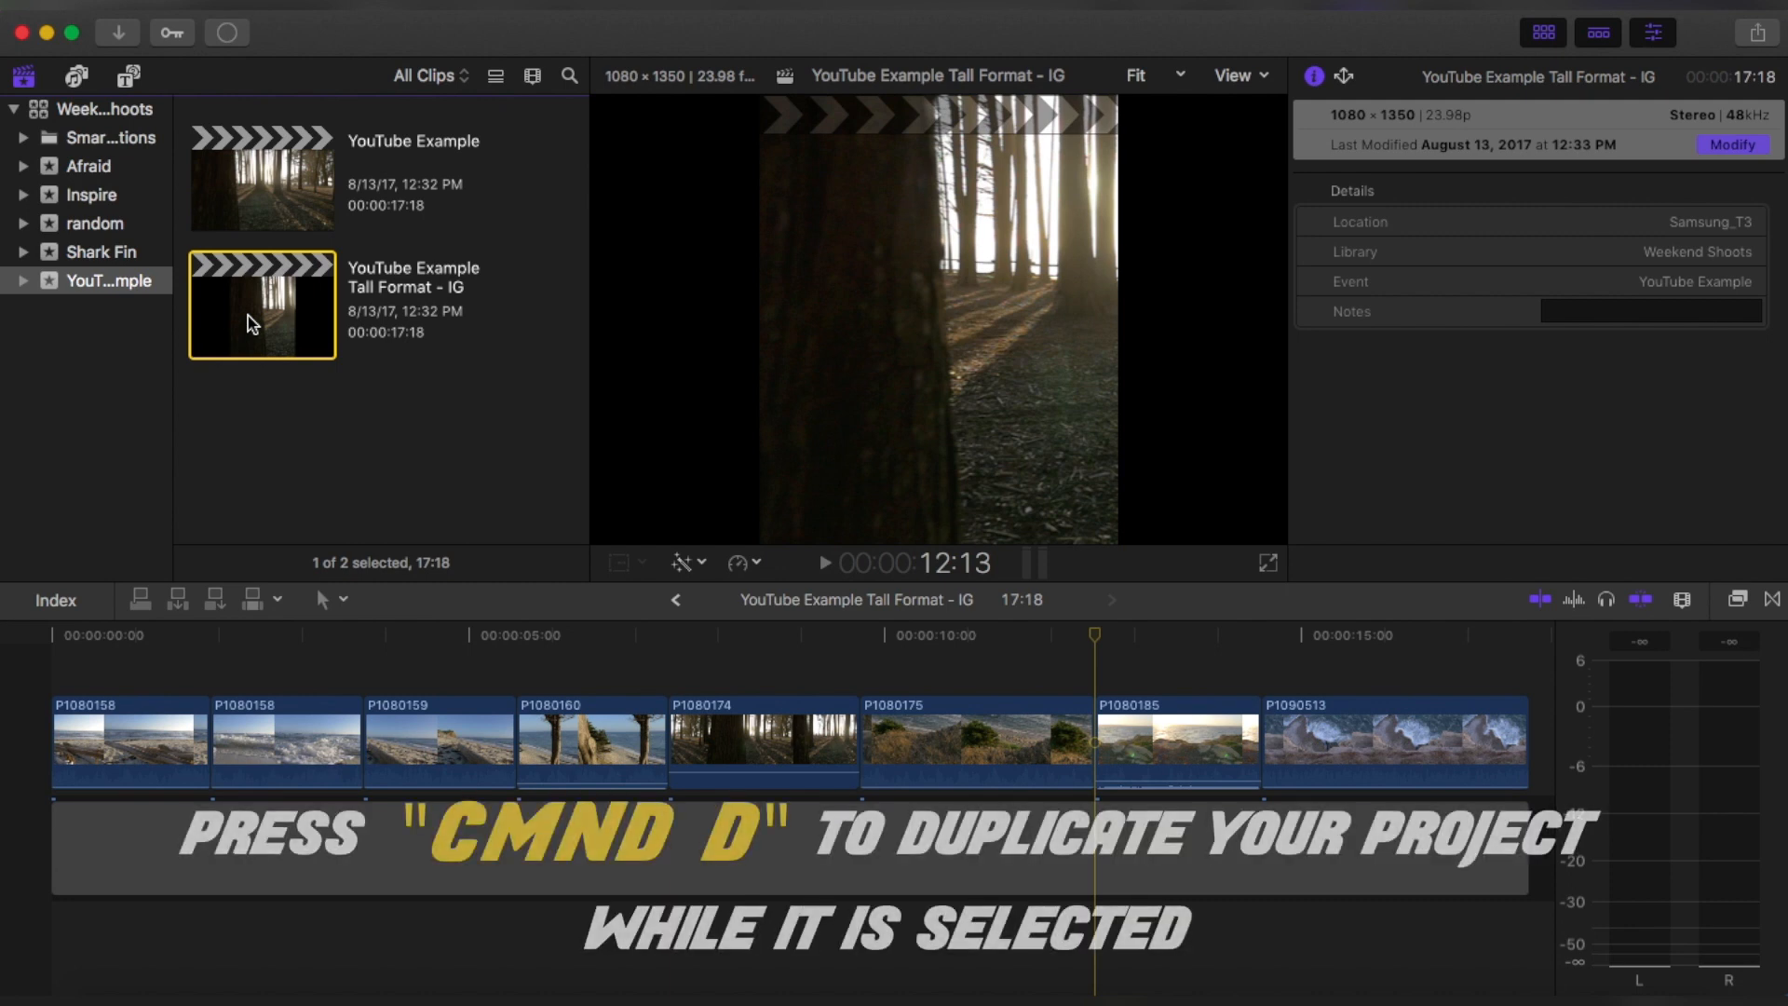
left_click(287, 198)
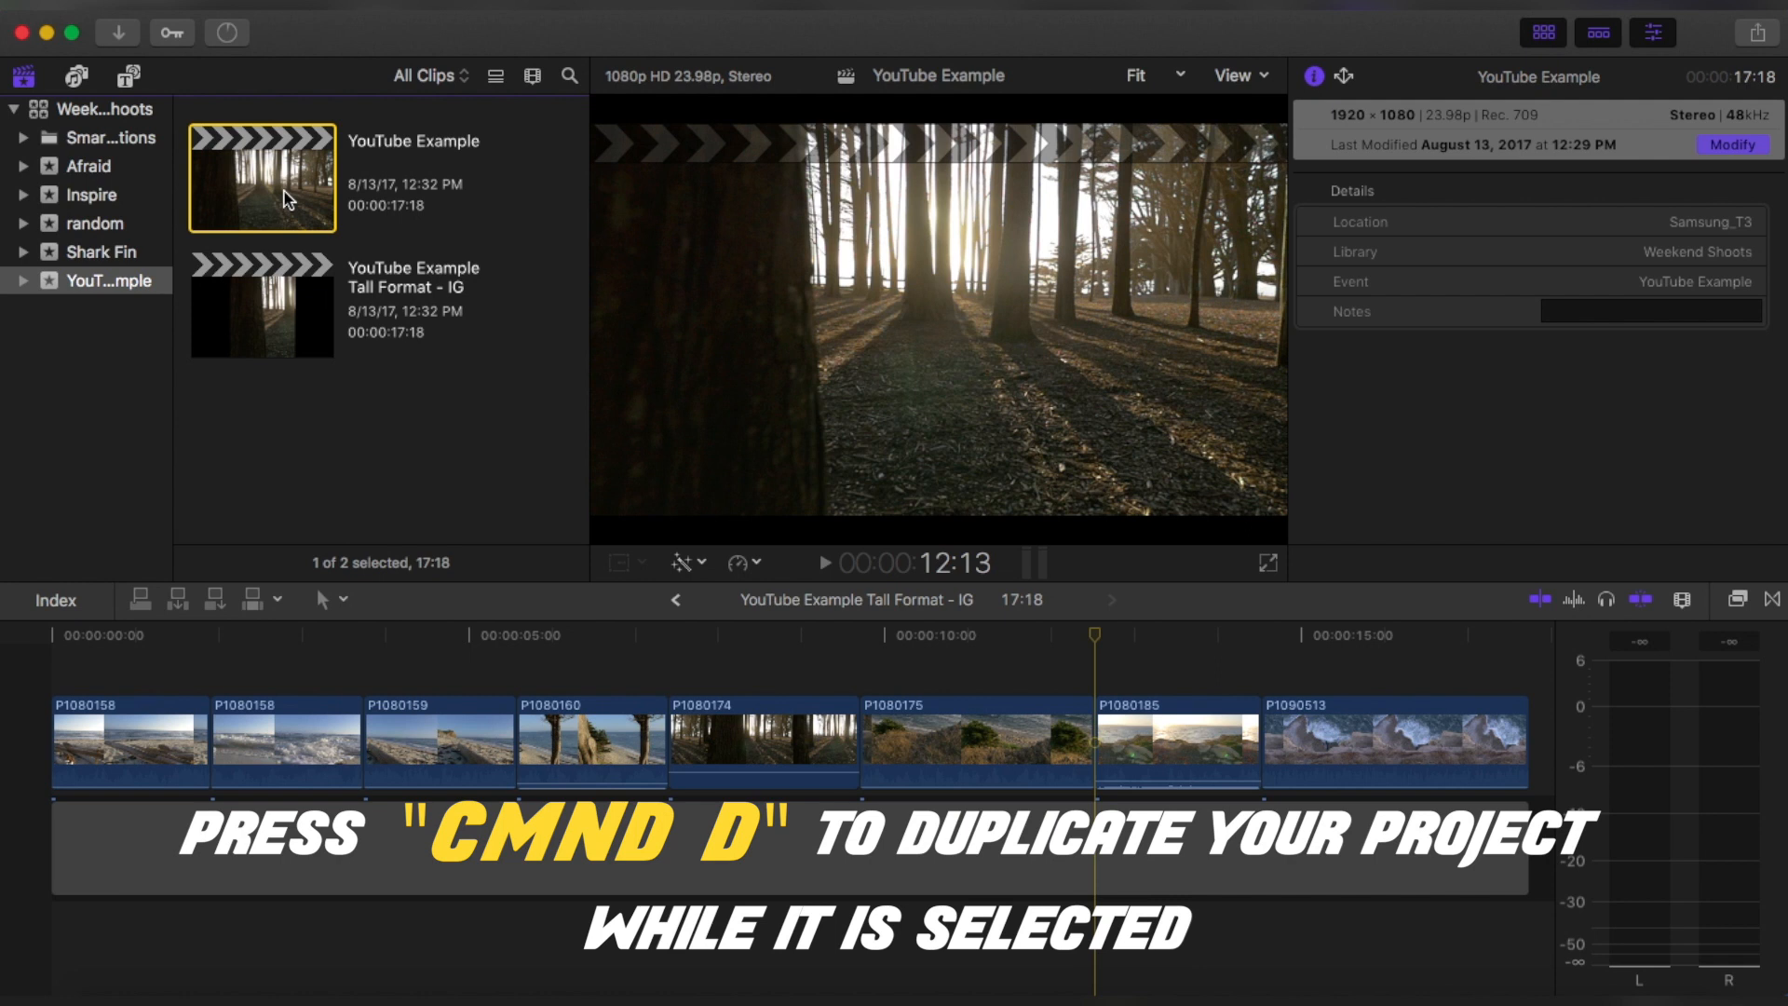
- Duplicate the Tall Format - IG project and rename the copy YouTube Example Square Format
left_click(255, 294)
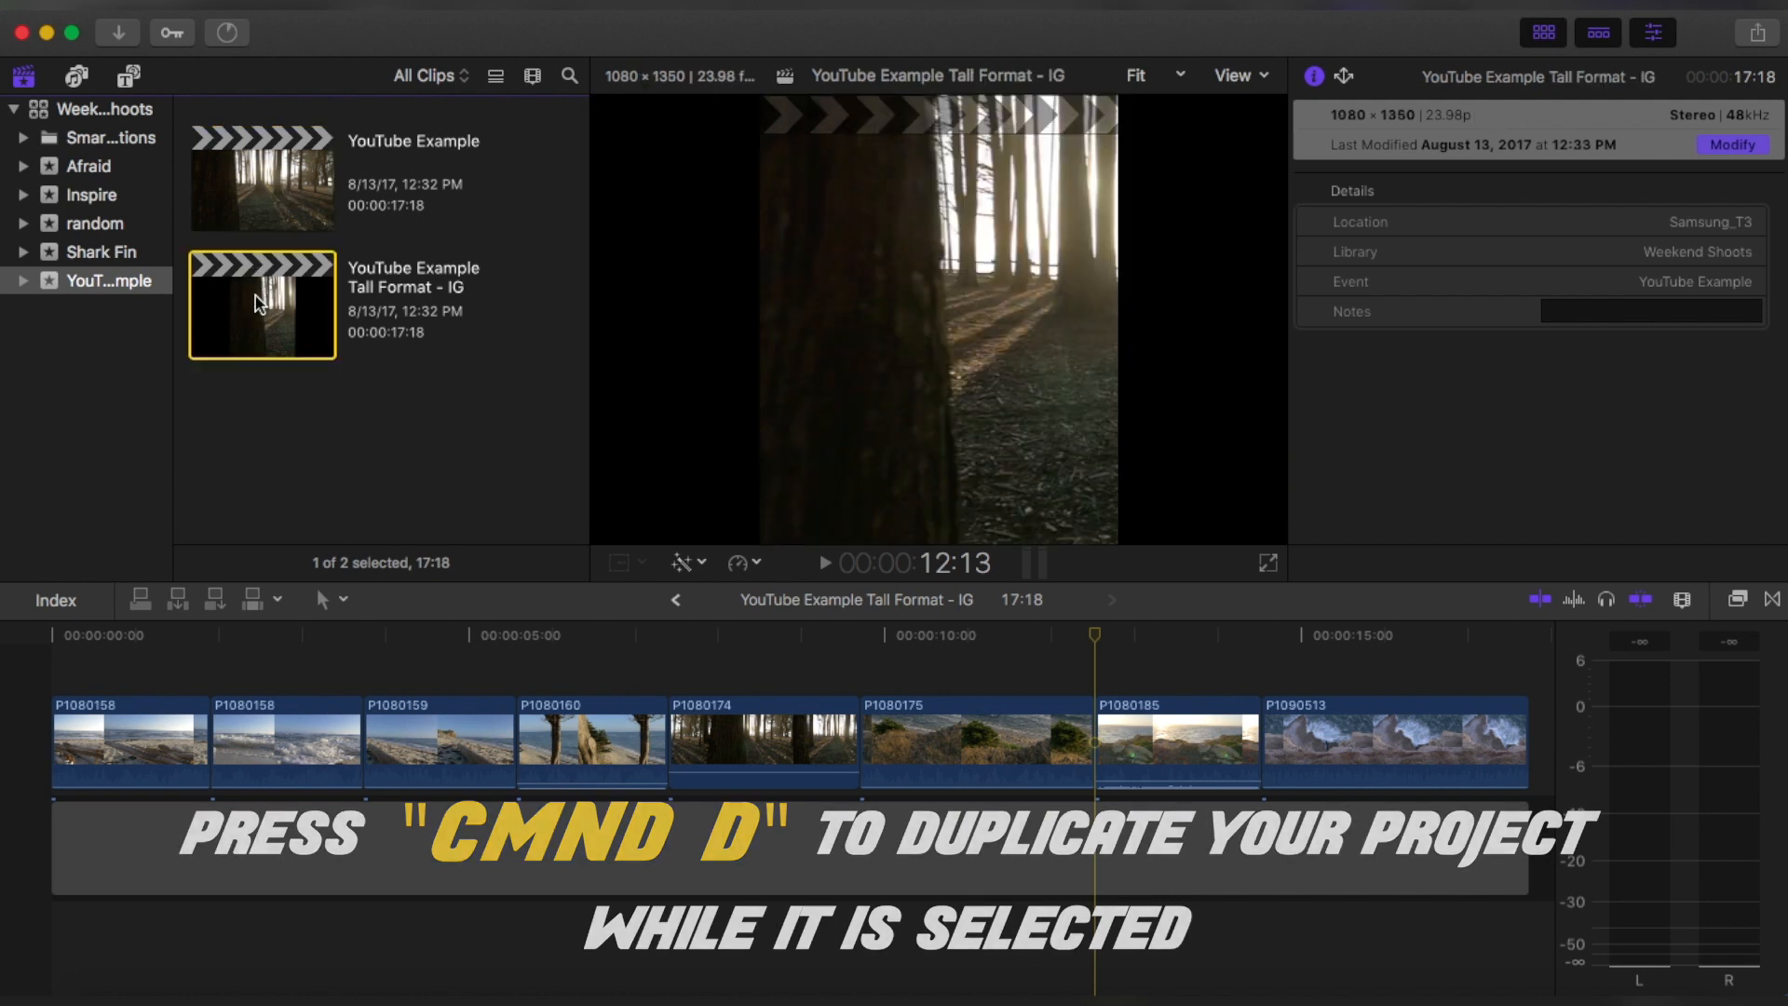
key("super+d")
left_click(409, 415)
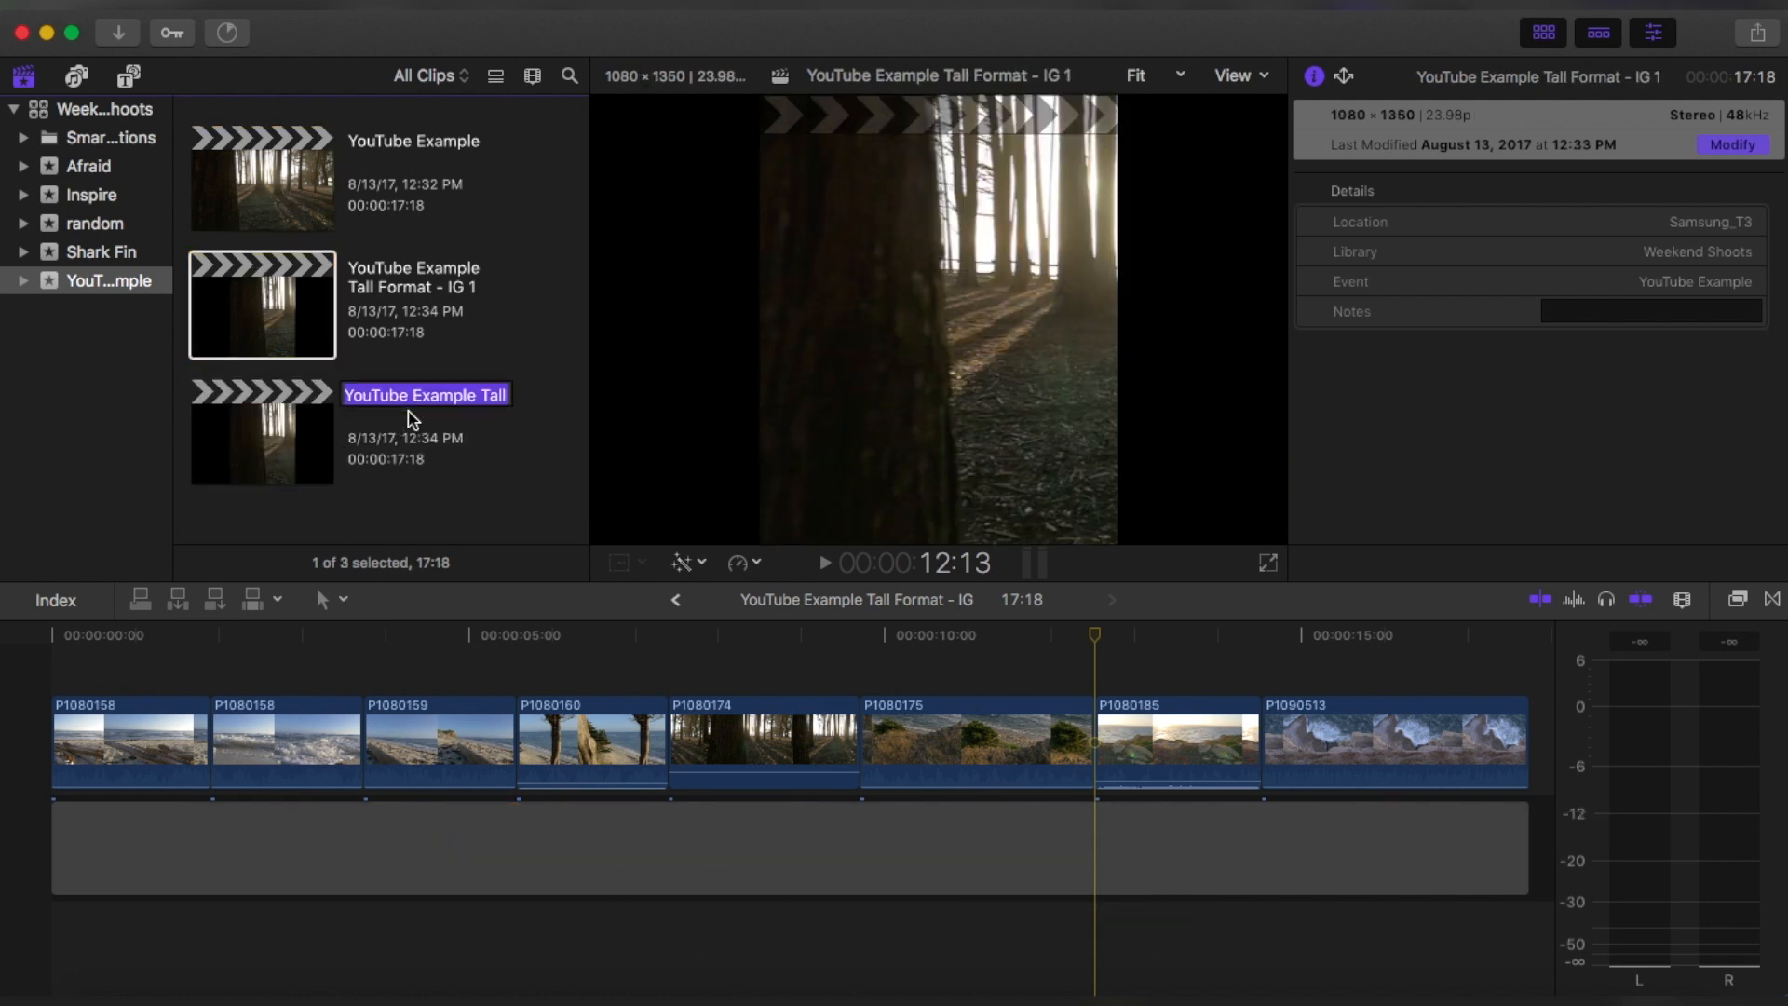
left_click(442, 393)
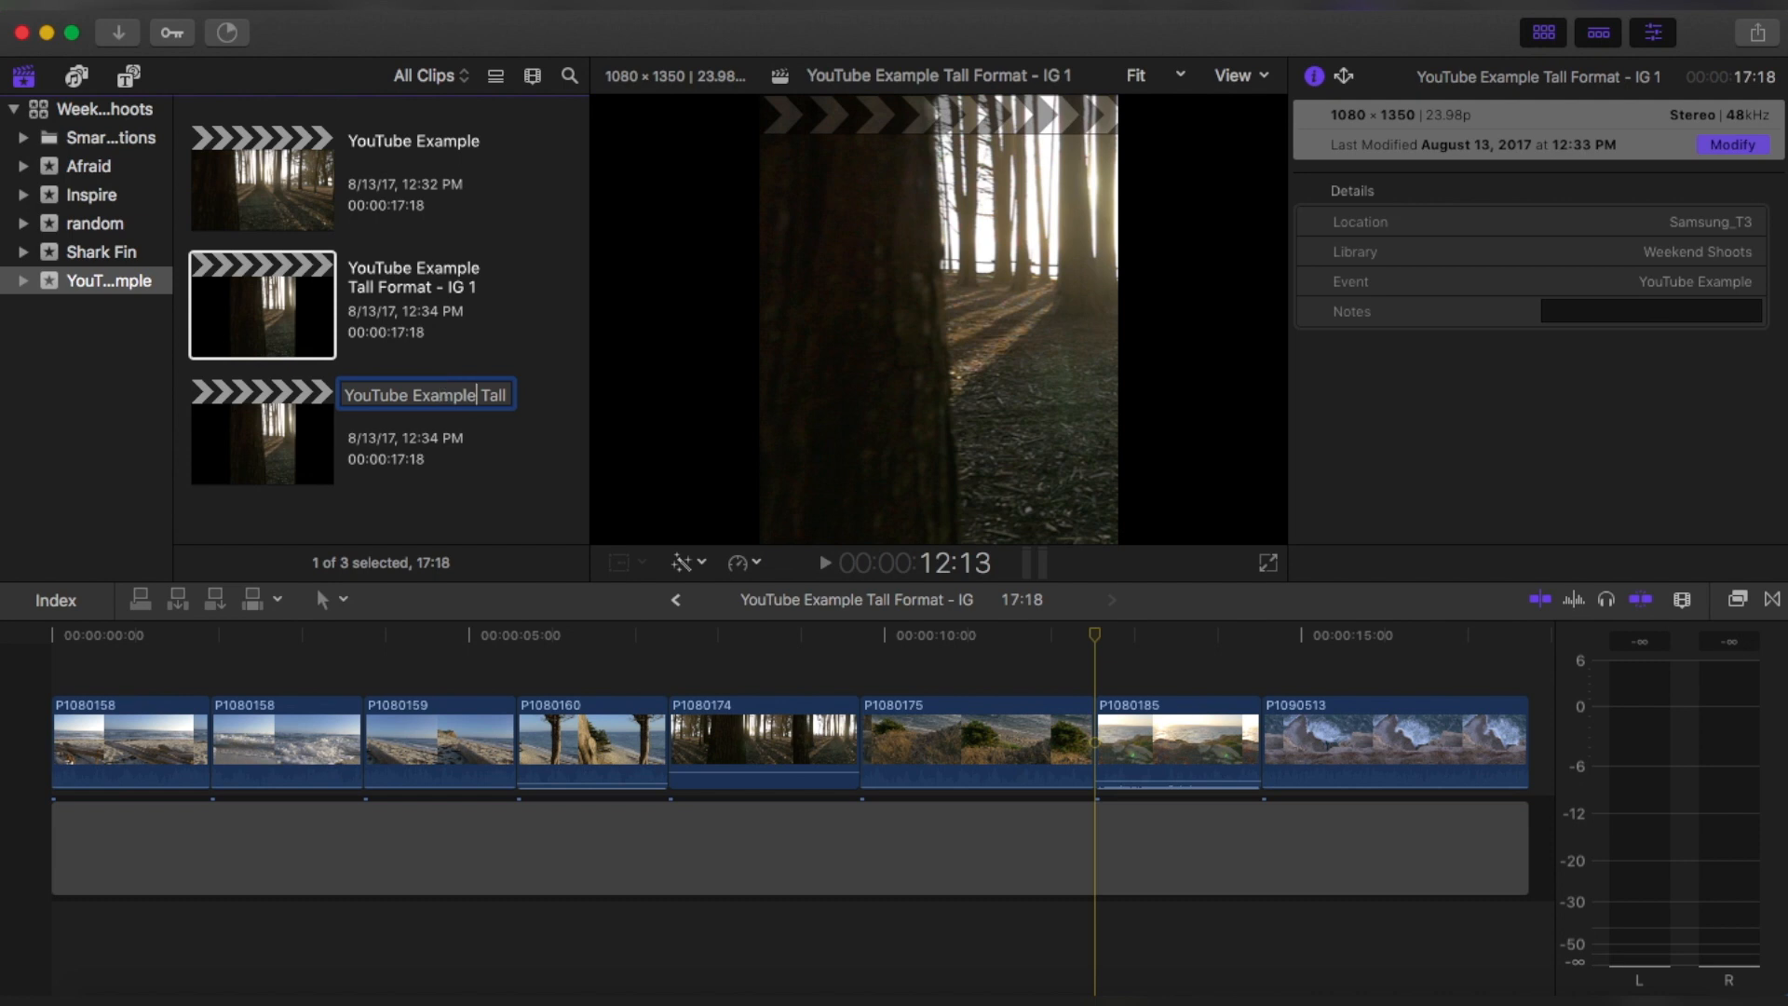
key("super+shift+Right")
type("Square Format")
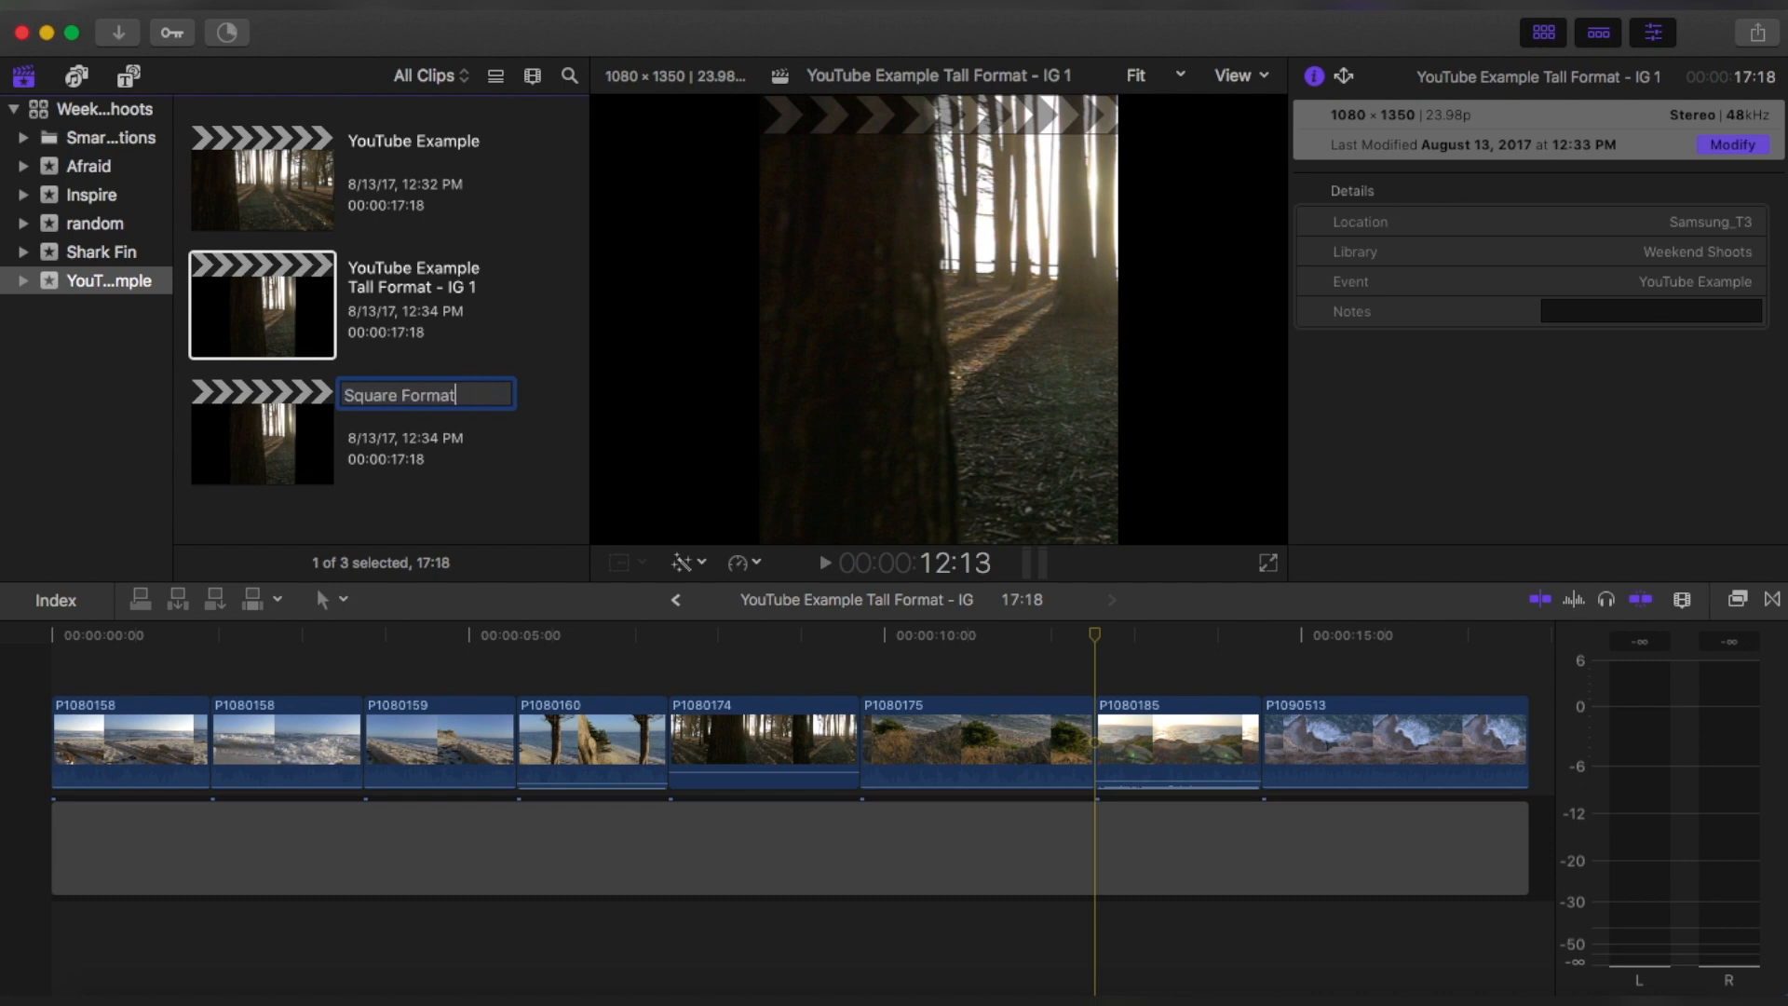
key("Return")
- Modify the Square Format project's properties to set its resolution to 1080 x 1080
left_click(249, 441)
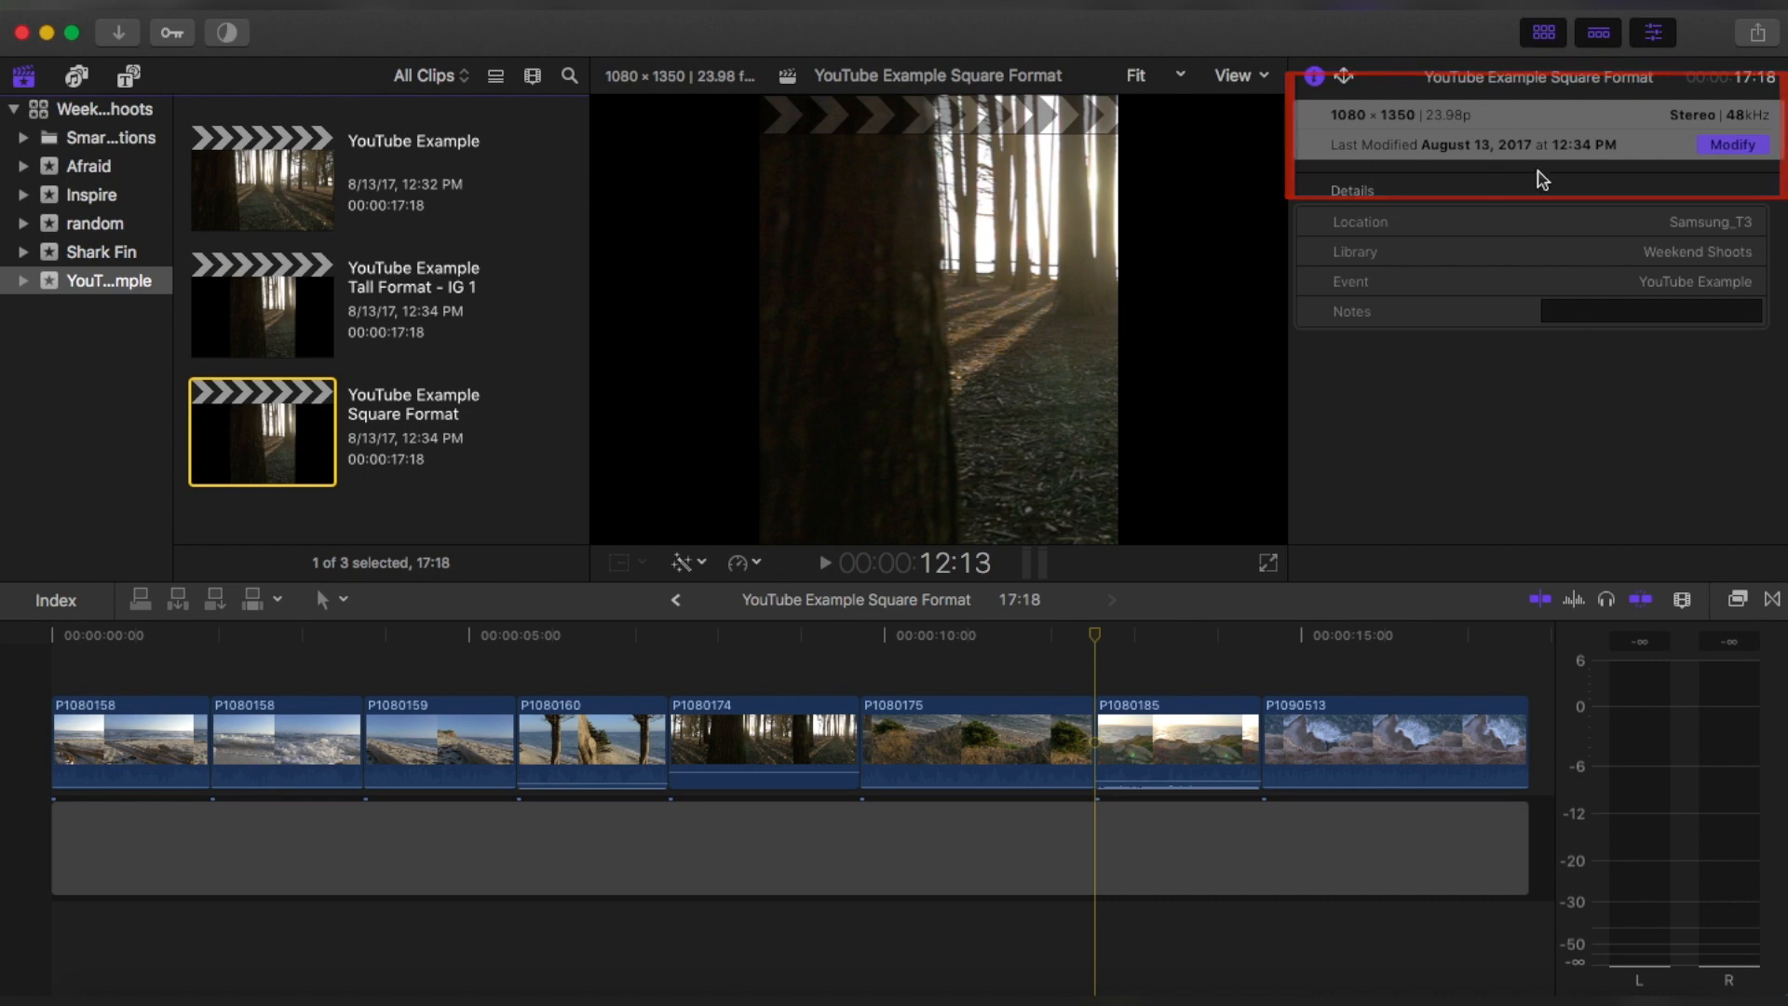
left_click(1708, 145)
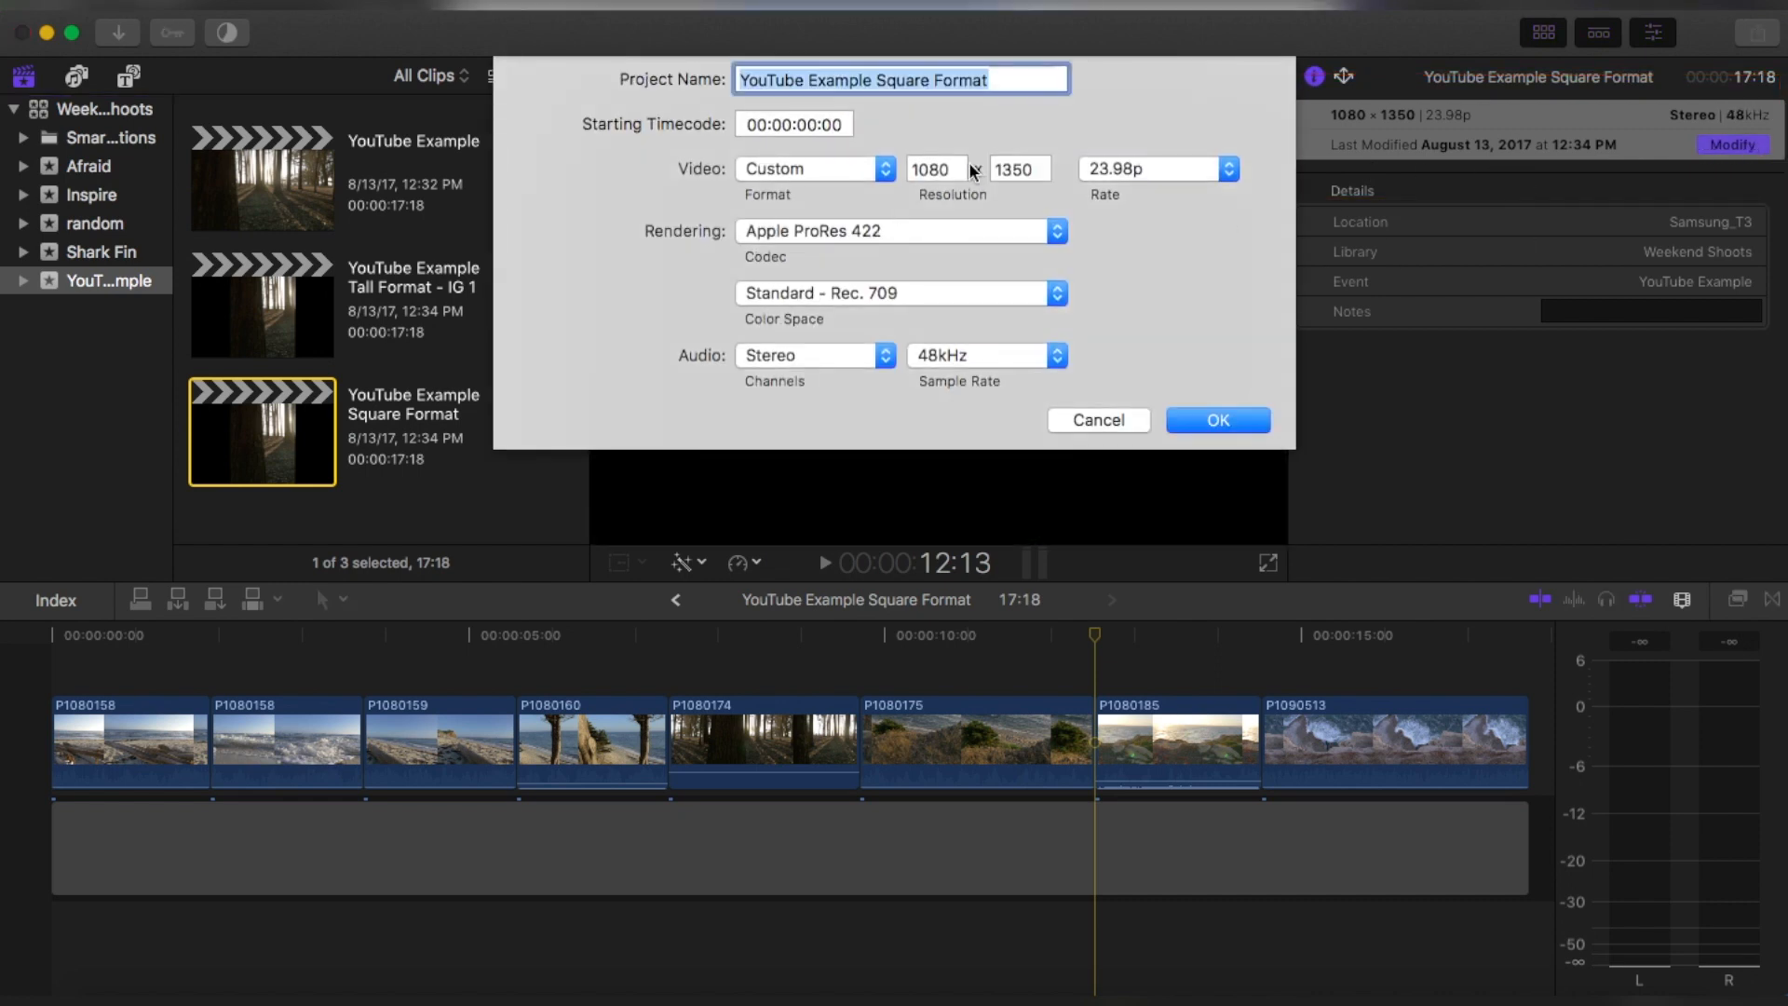
double_click(1015, 170)
type("10")
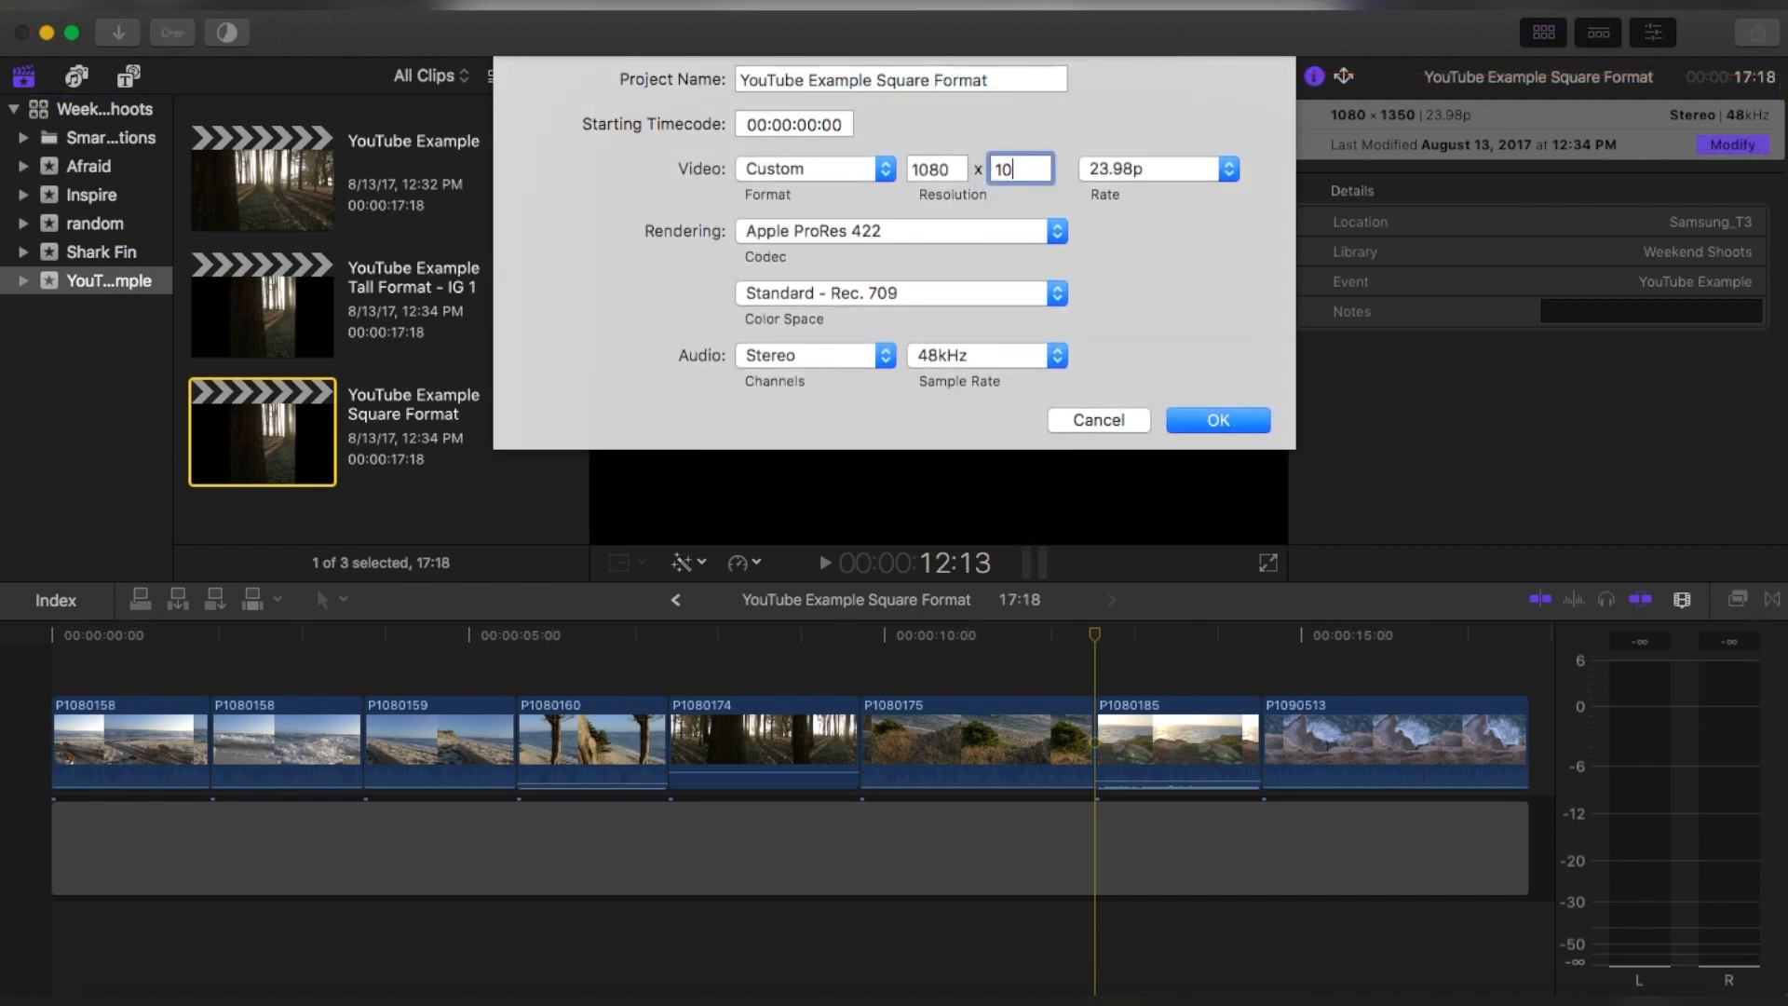
type("80")
key("Return")
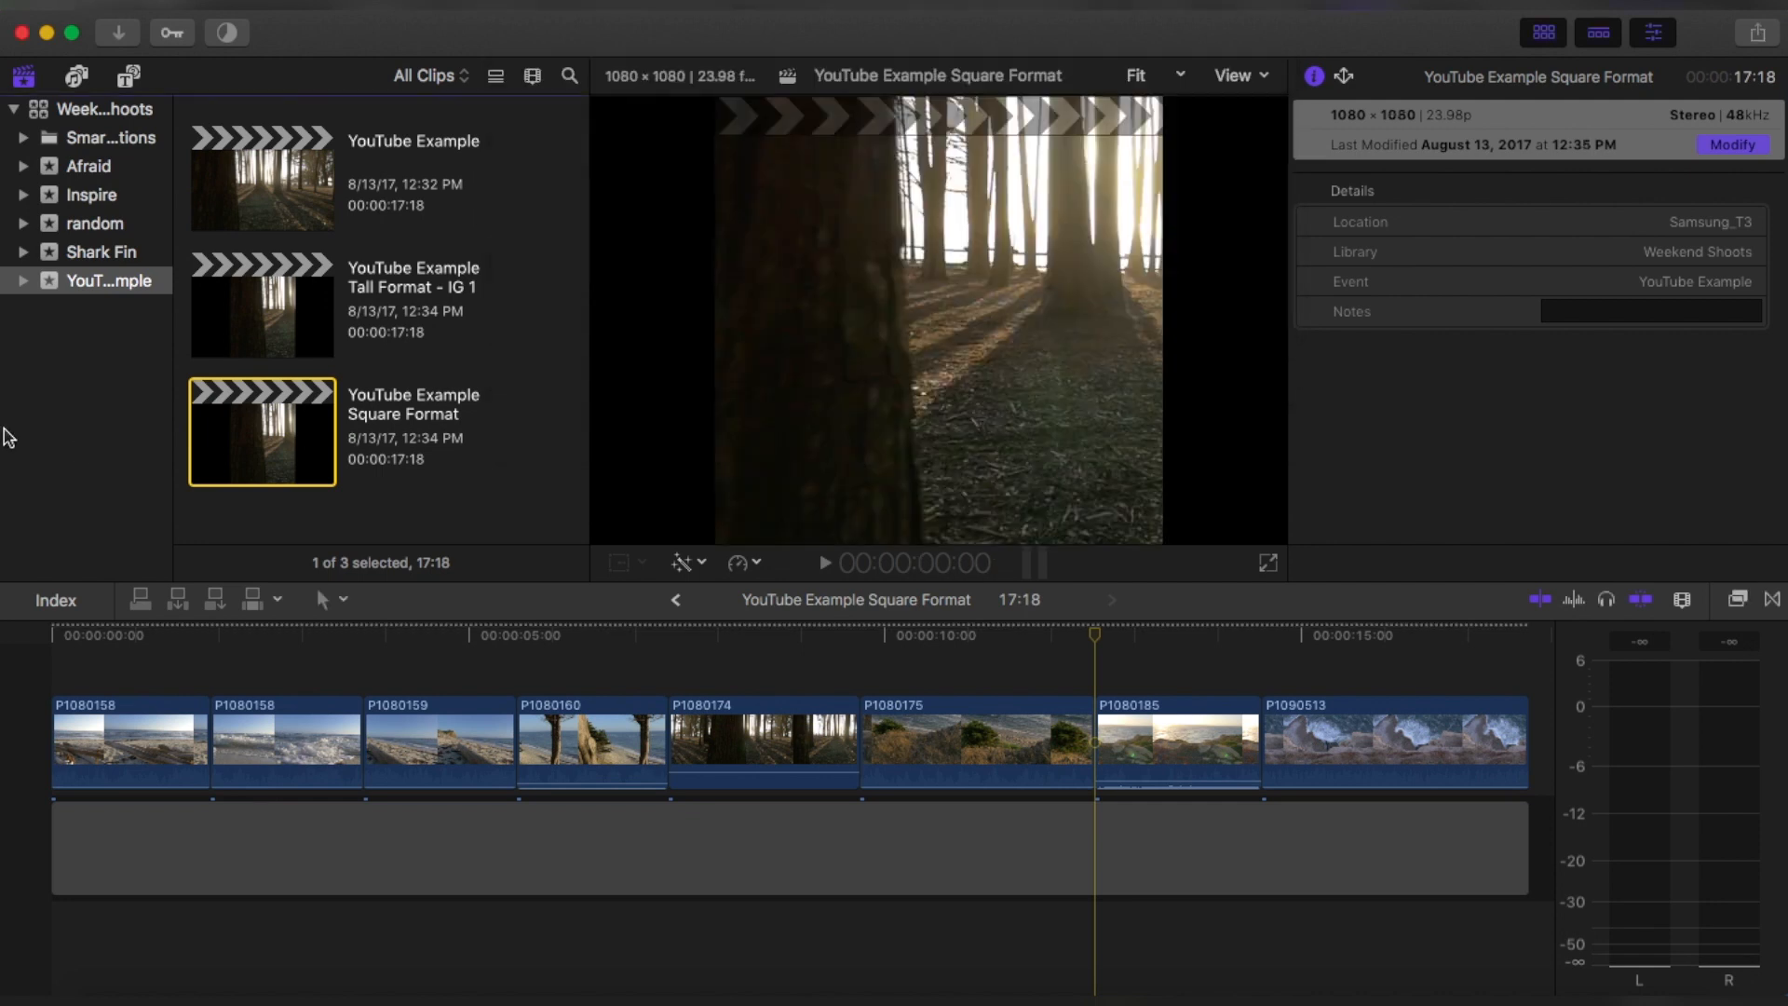
- Duplicate the YouTube Example Square Format project
left_click(630, 642)
left_click(605, 633)
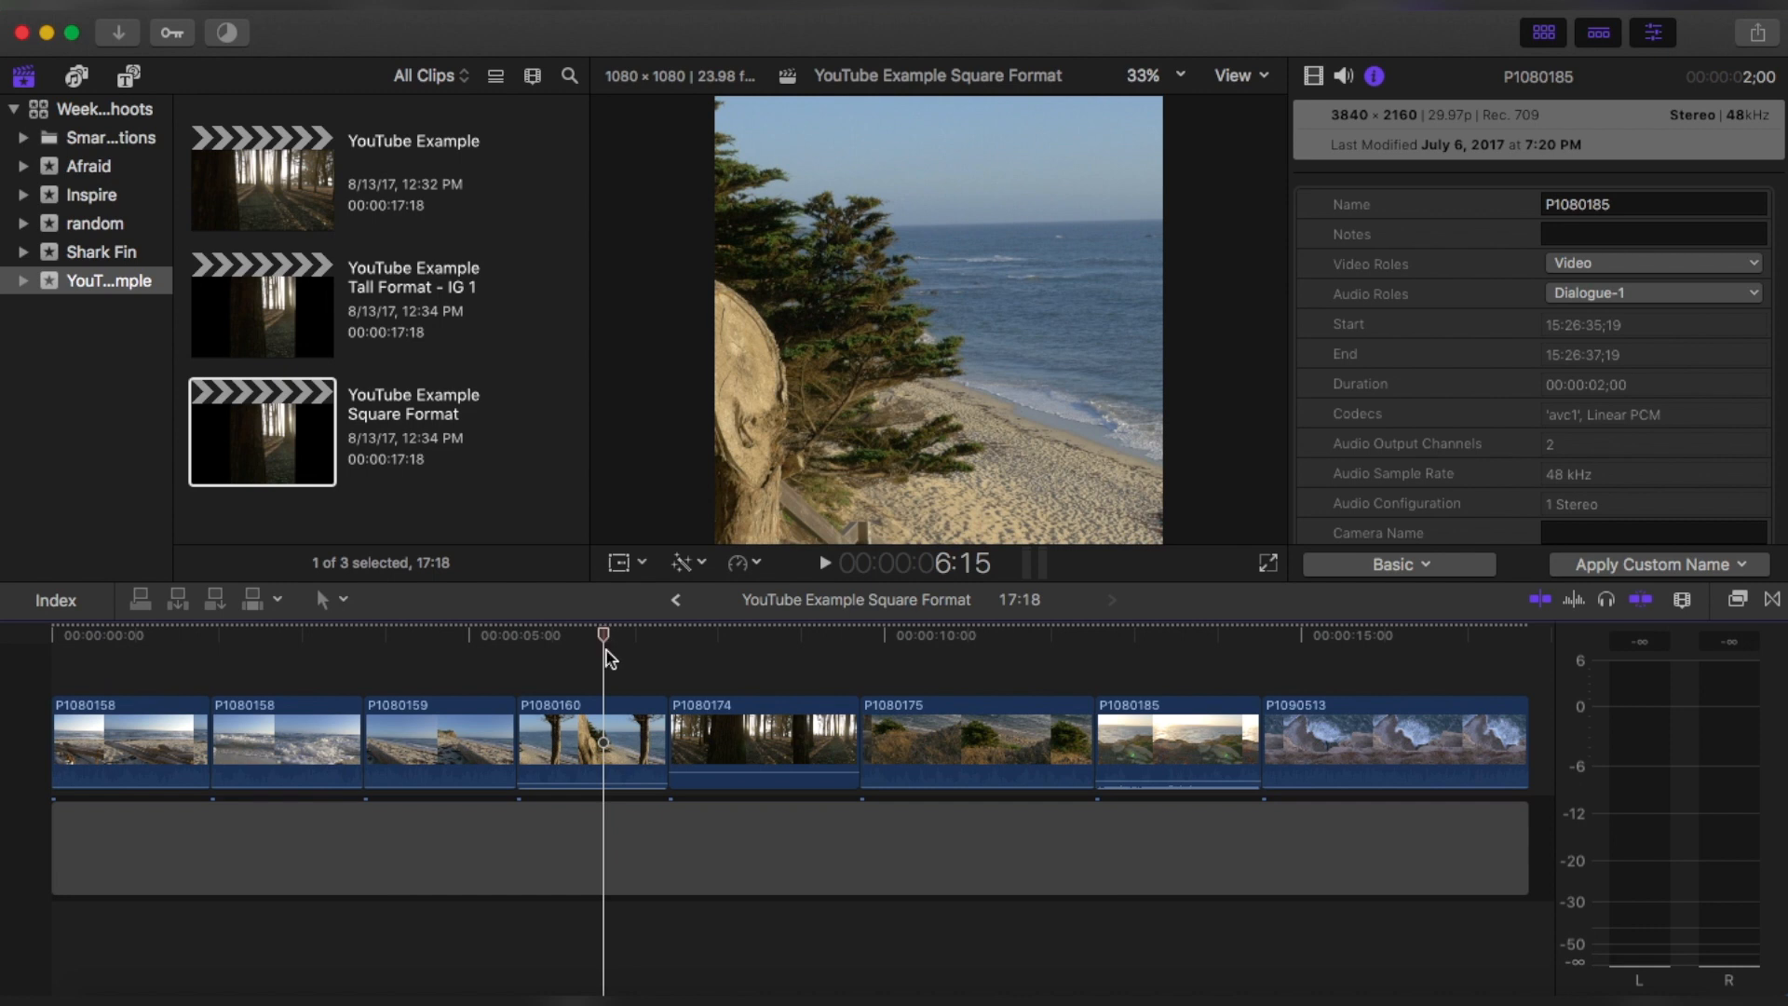
left_click(286, 436)
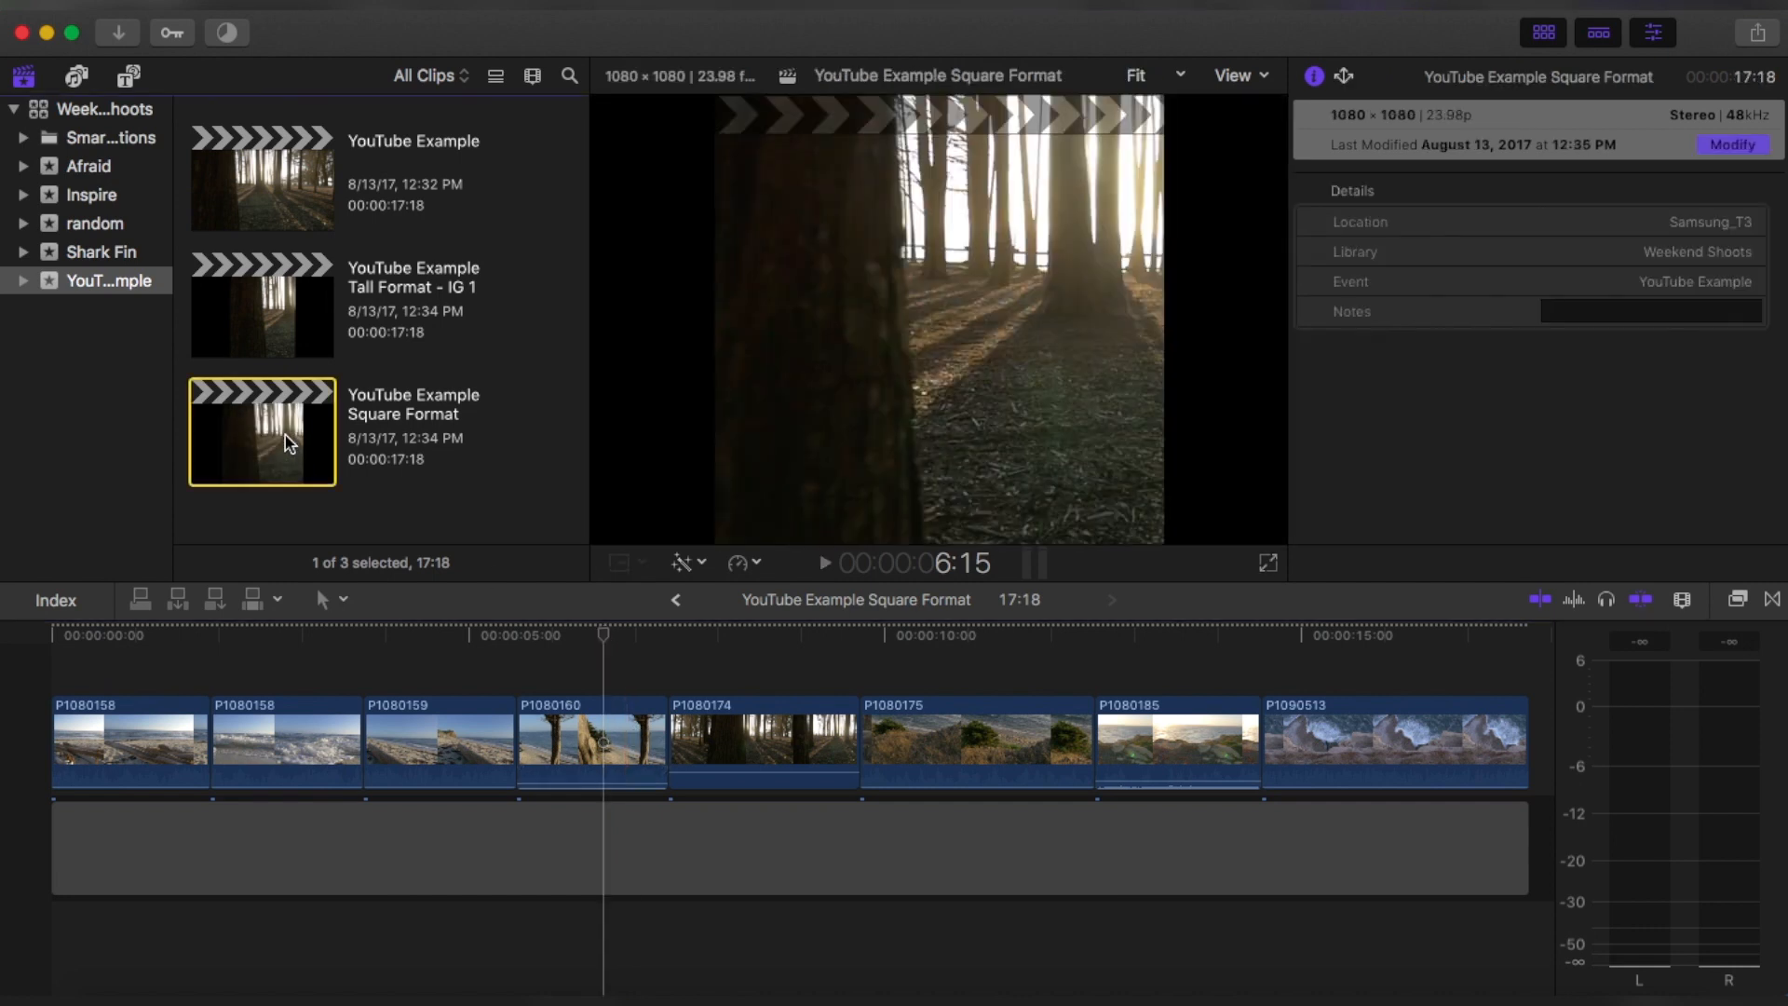
key("super+d")
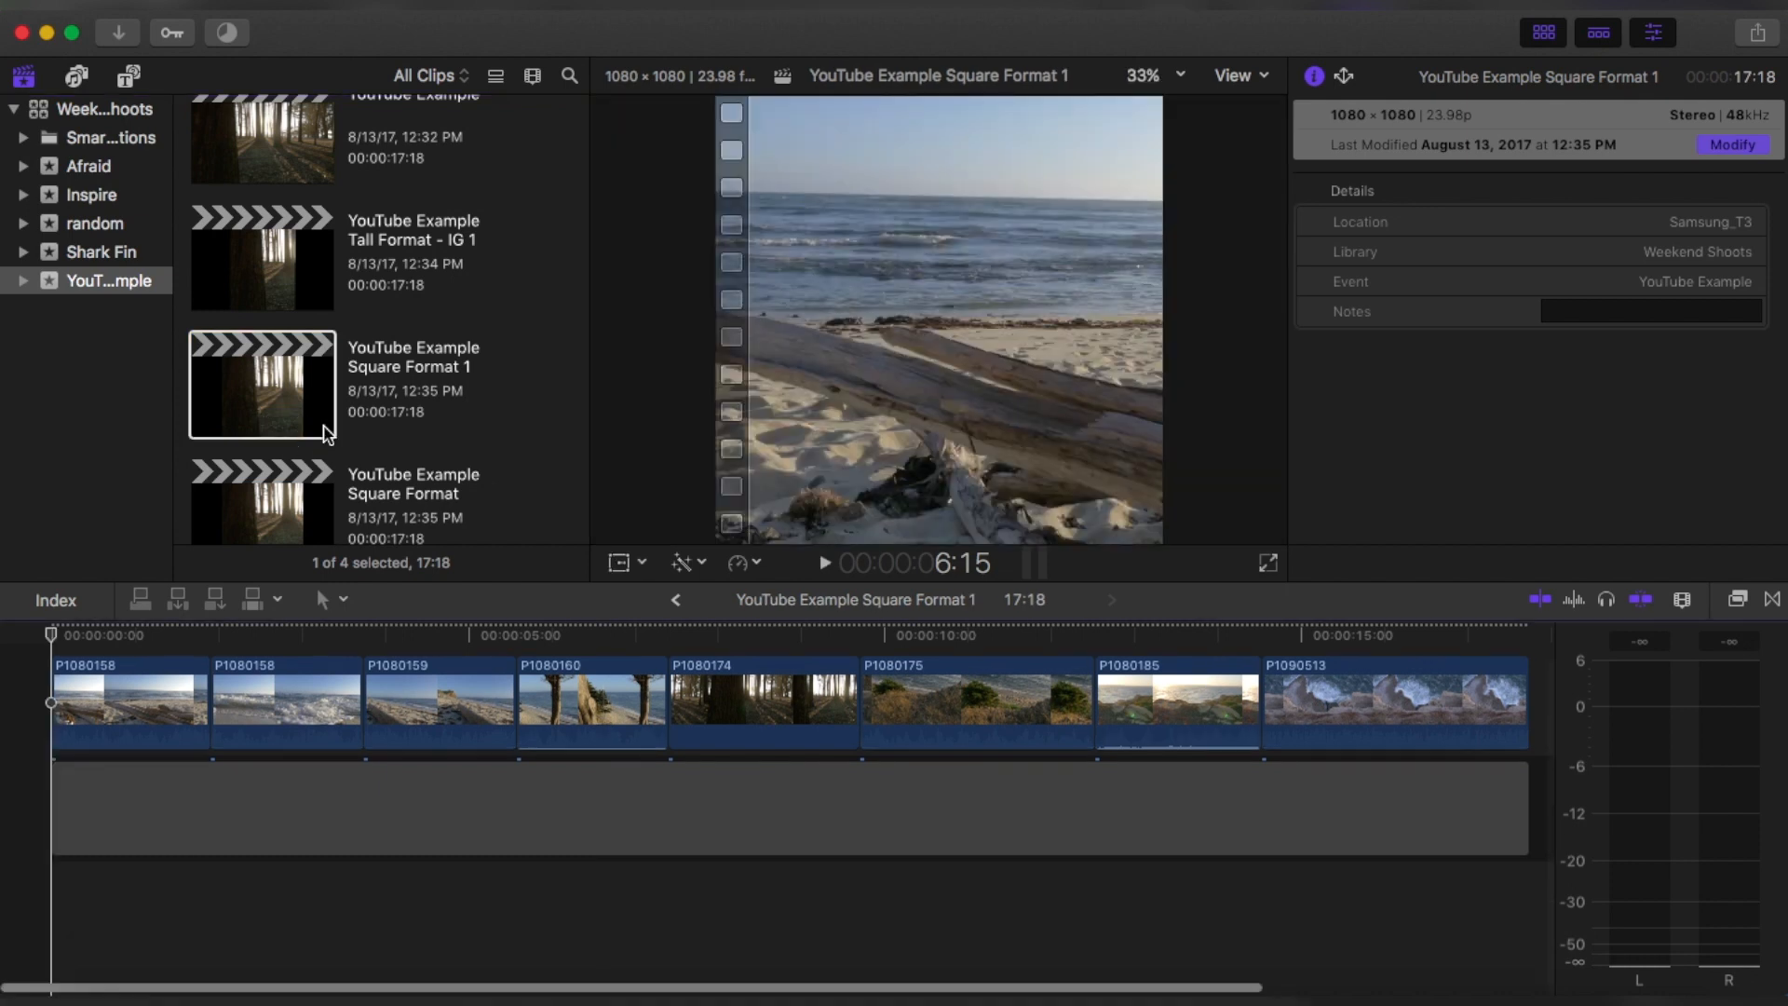
- Rename the duplicated project YouTube Example Super Vert
left_click(413, 376)
key("Down")
key("shift+Up")
key("shift+Up")
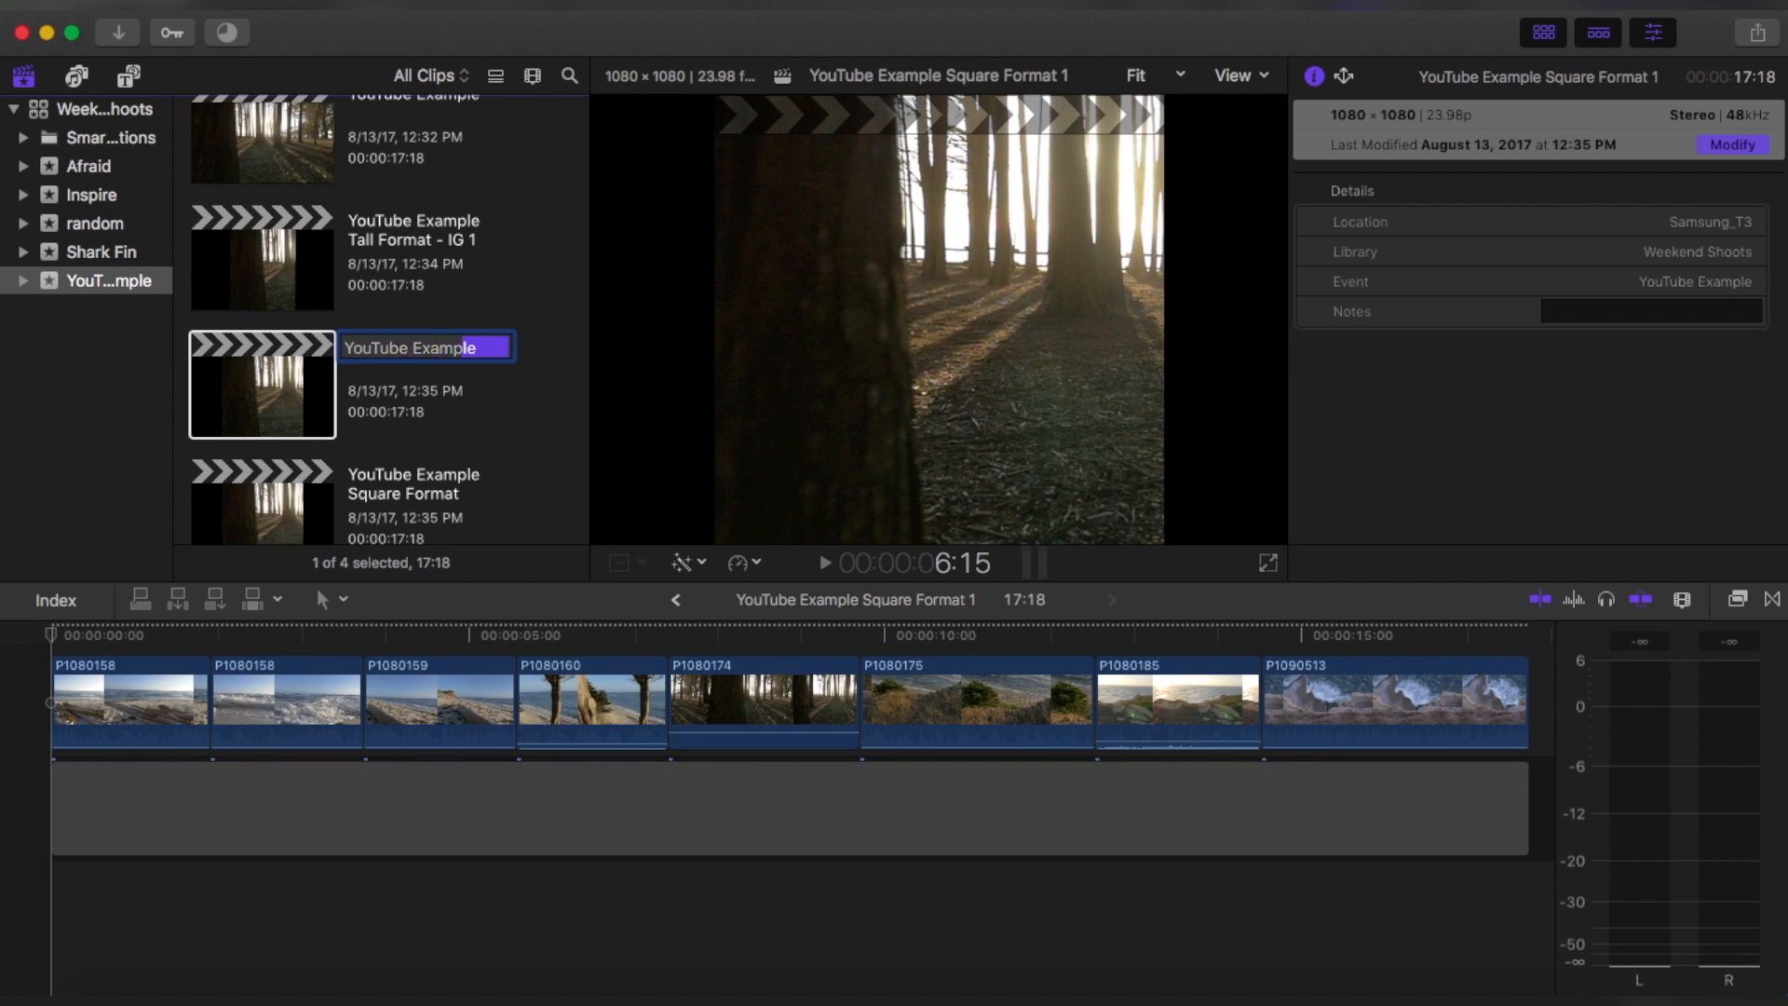
type("Super Vert")
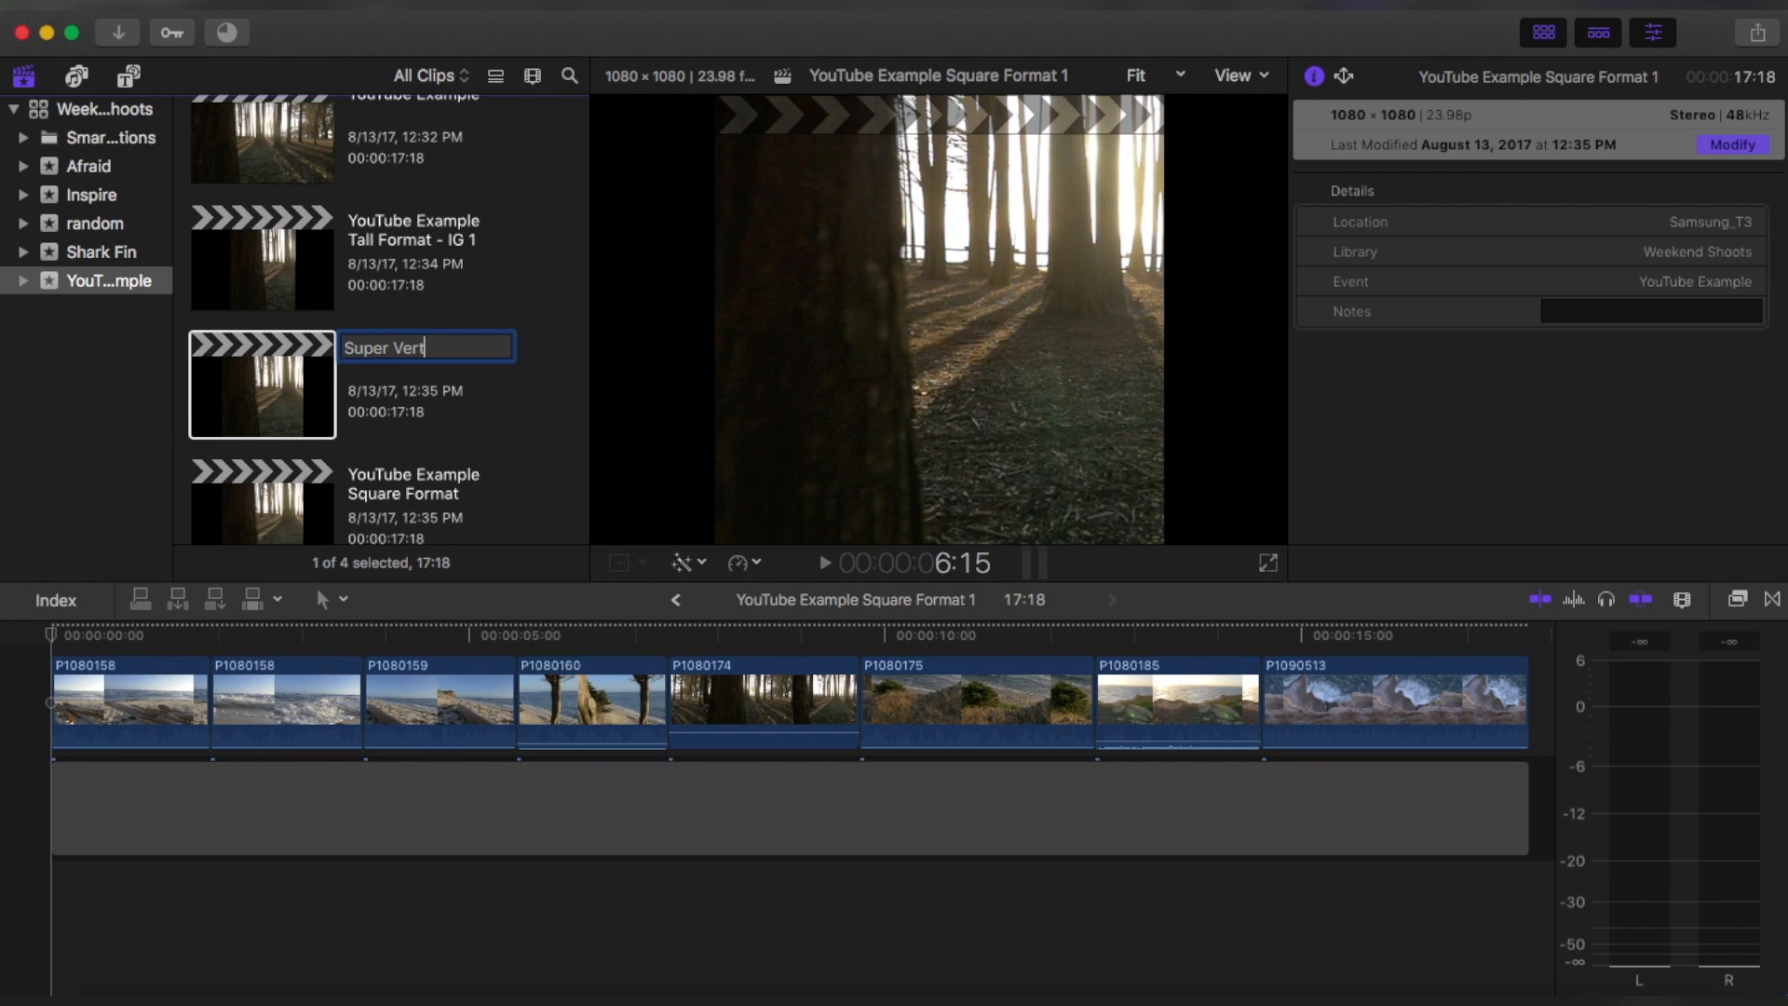
key("Return")
- Open the Super Vert project and set its resolution to 1080 x 1920 in the project properties
double_click(283, 449)
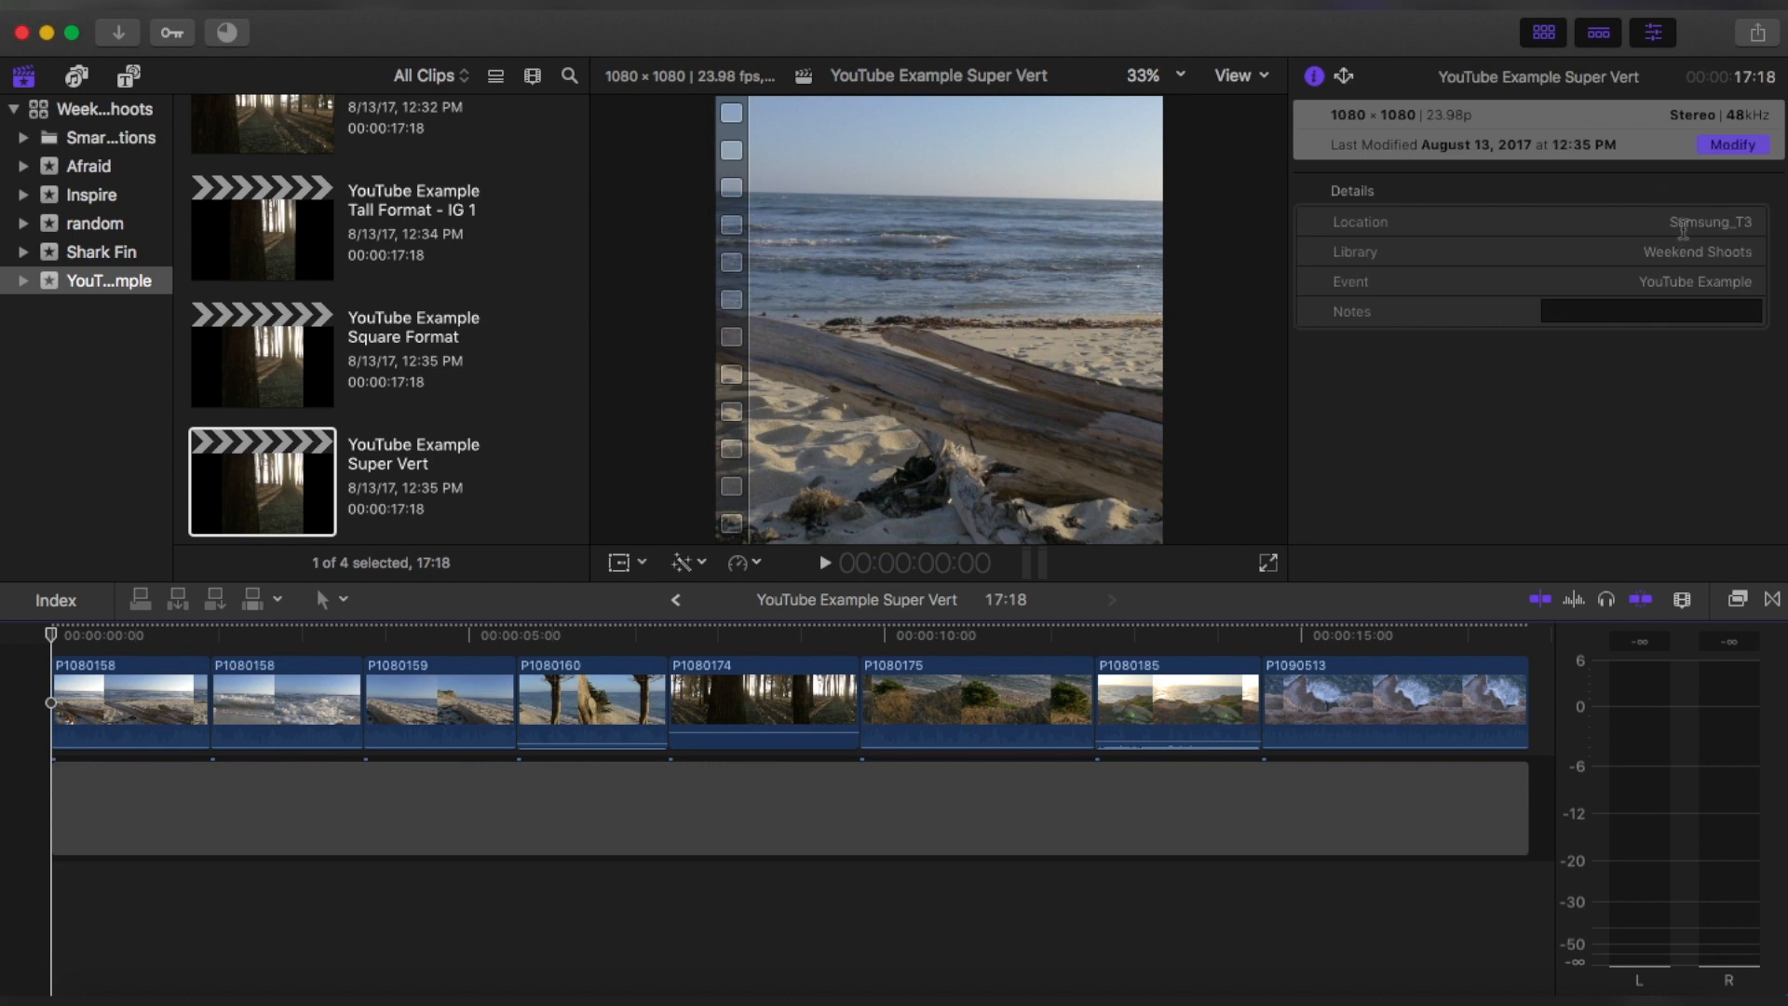
left_click(1728, 149)
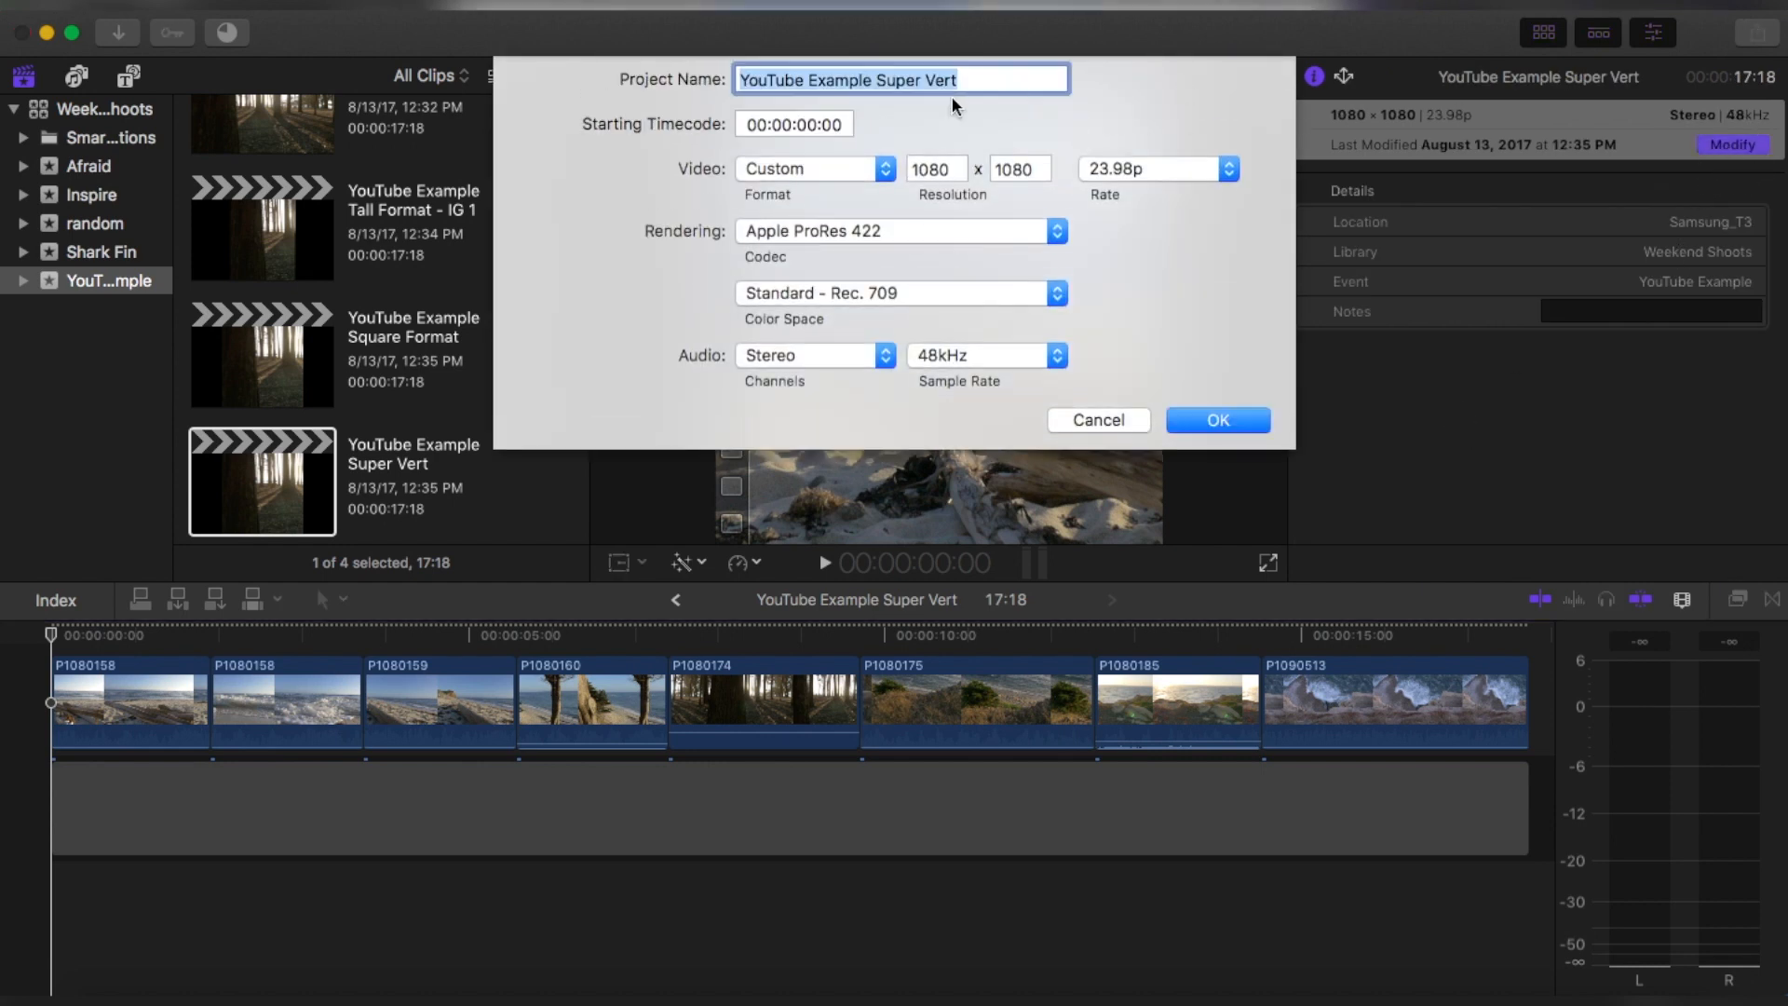
double_click(1002, 174)
type("192")
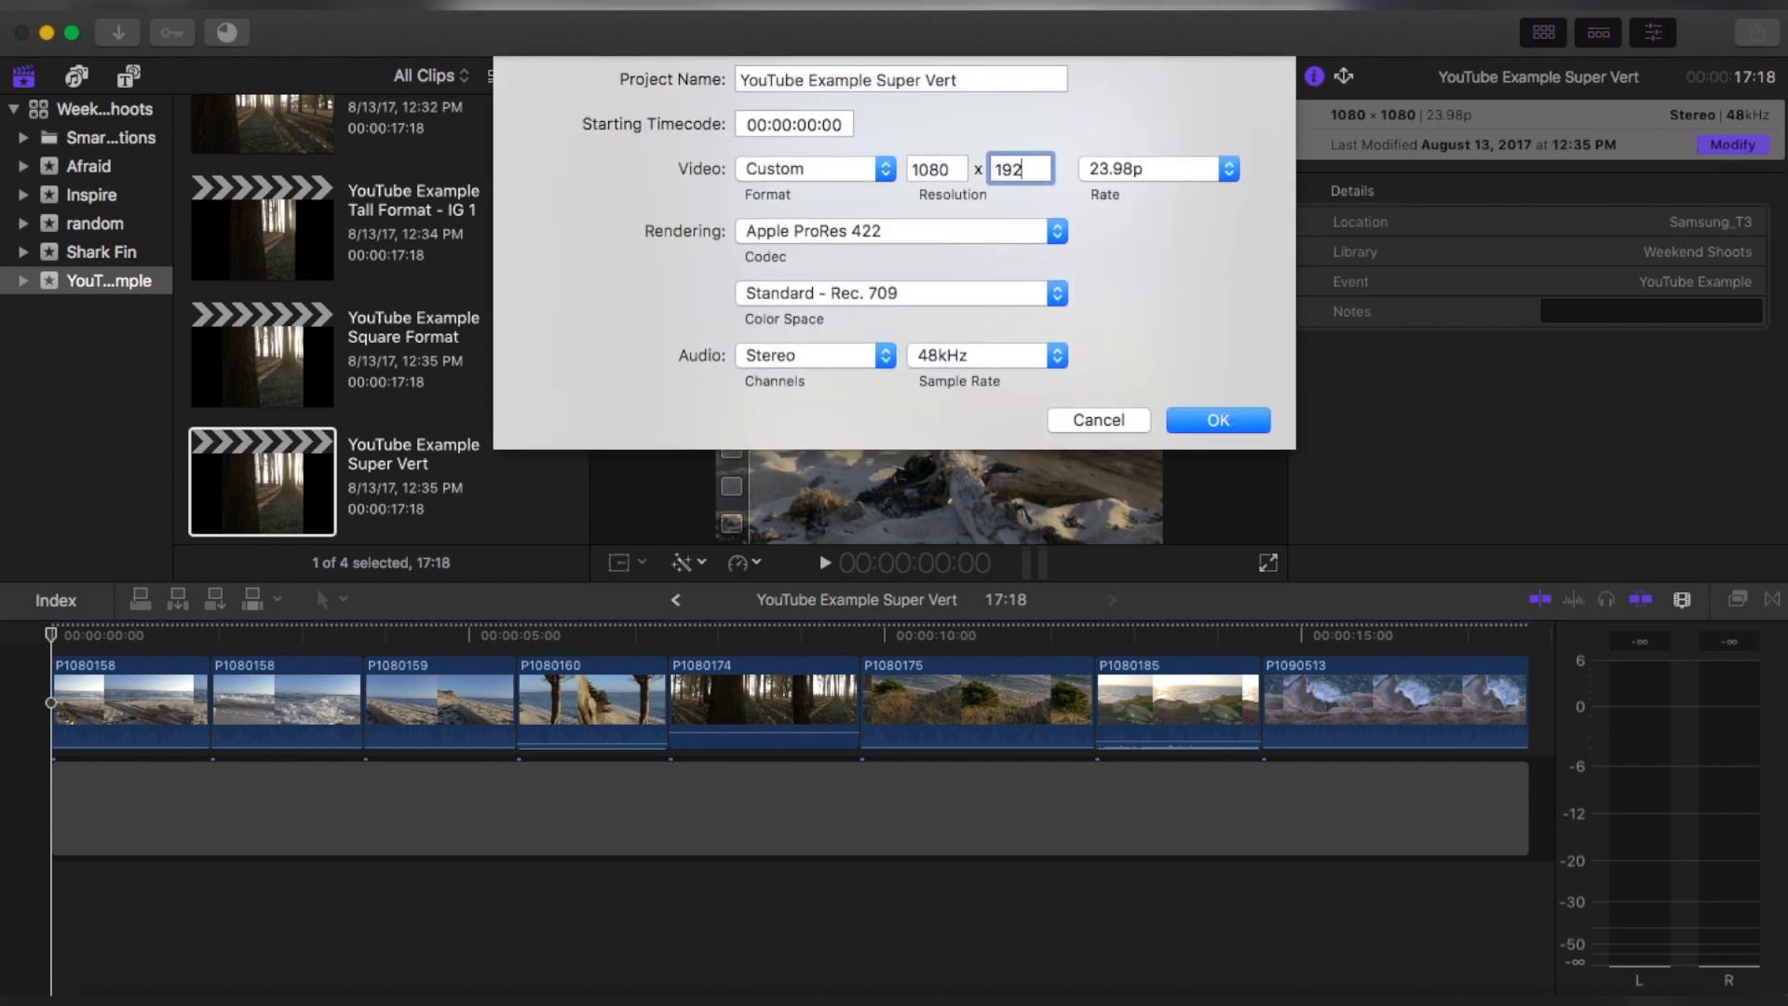
key("Return")
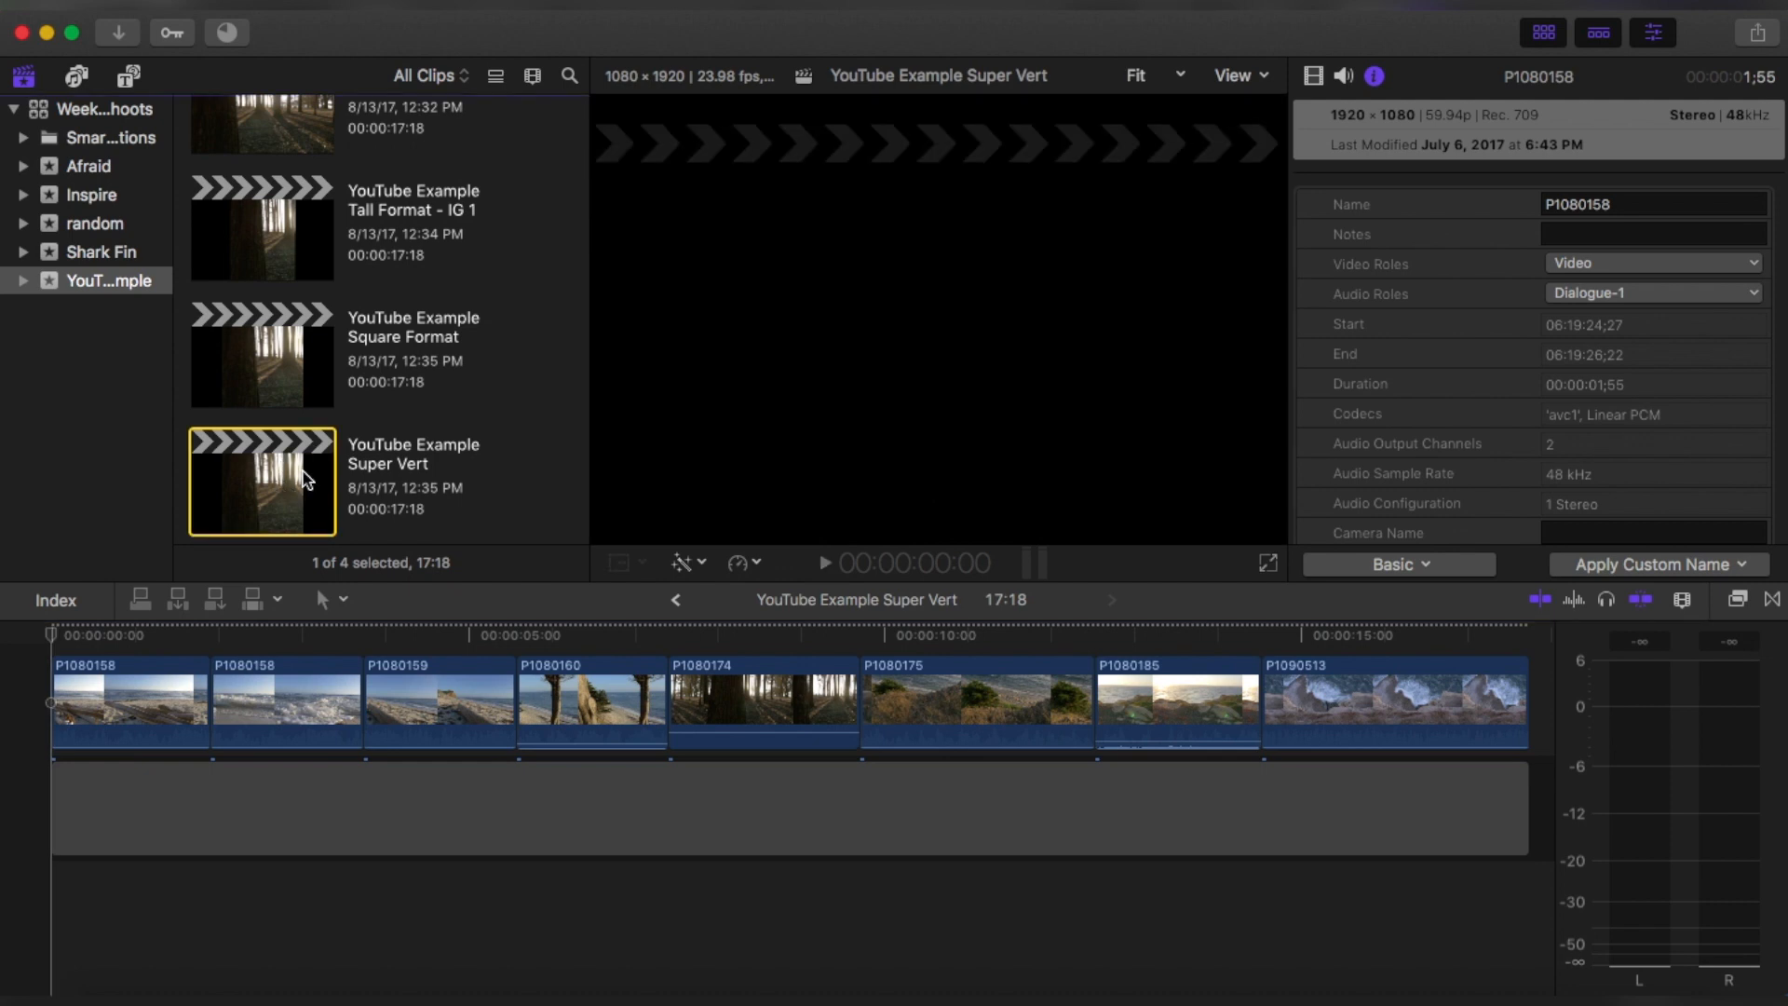
- With the Transform tool, scale up and reposition the first clip to fill the vertical frame
left_click(148, 641)
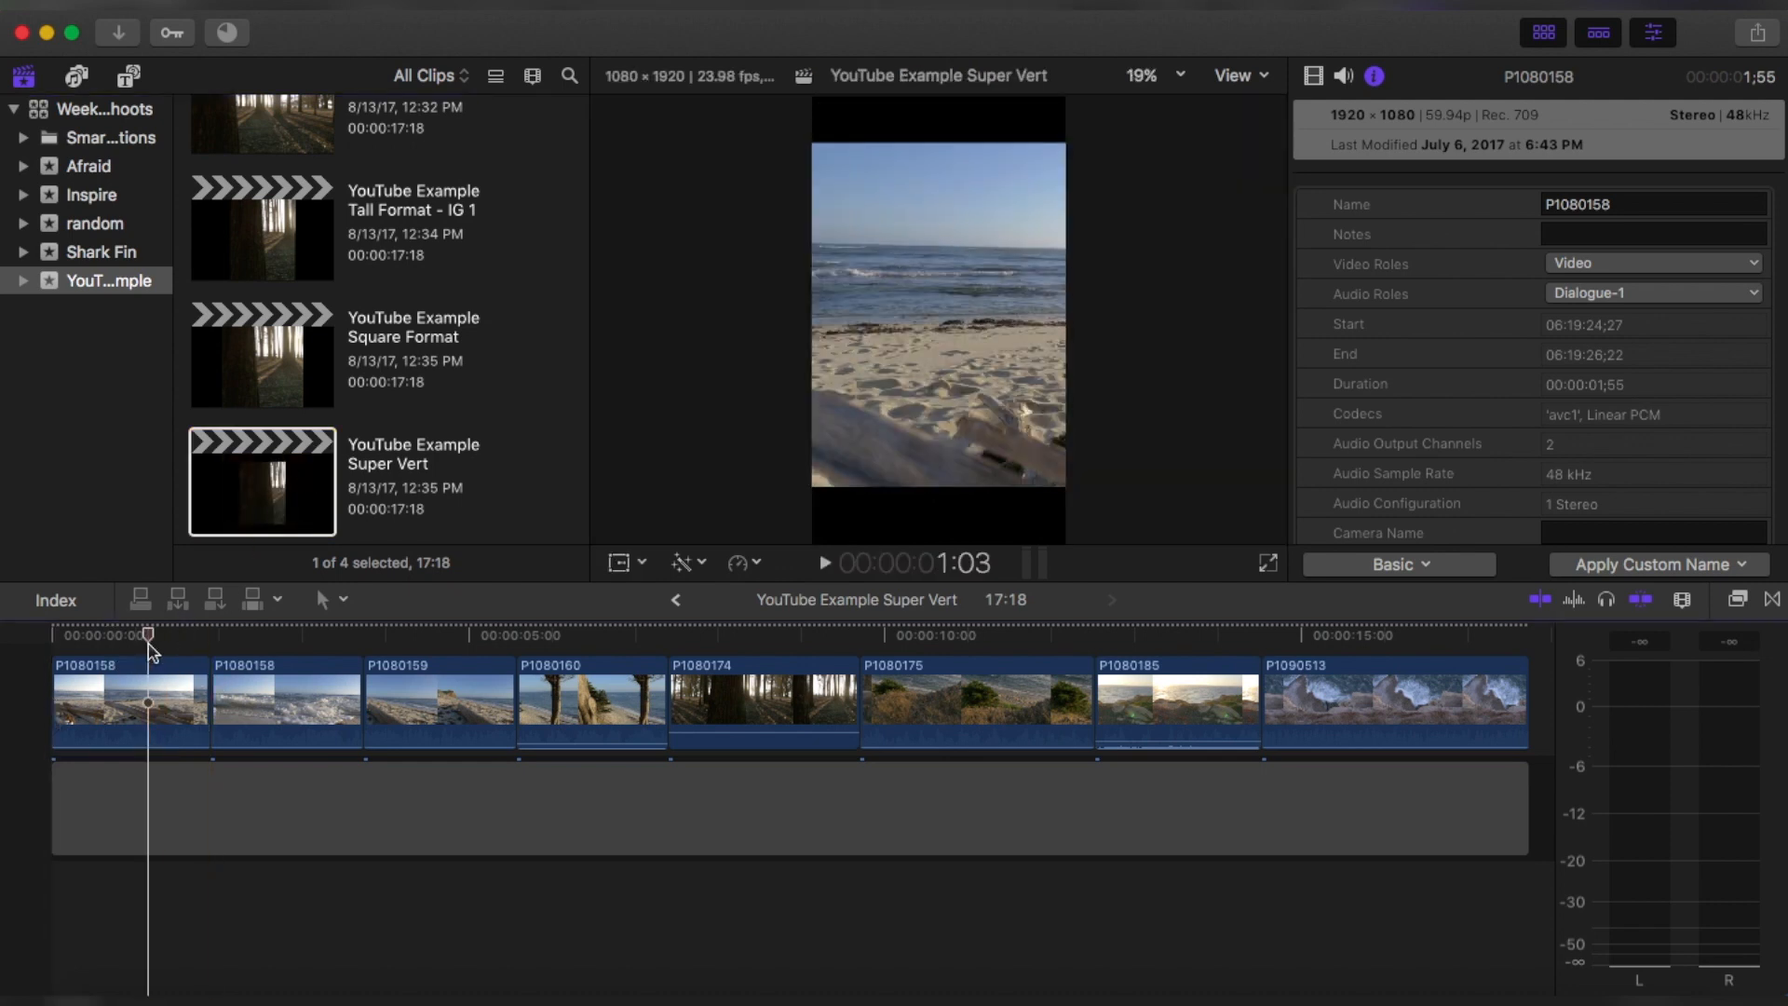
left_click(153, 694)
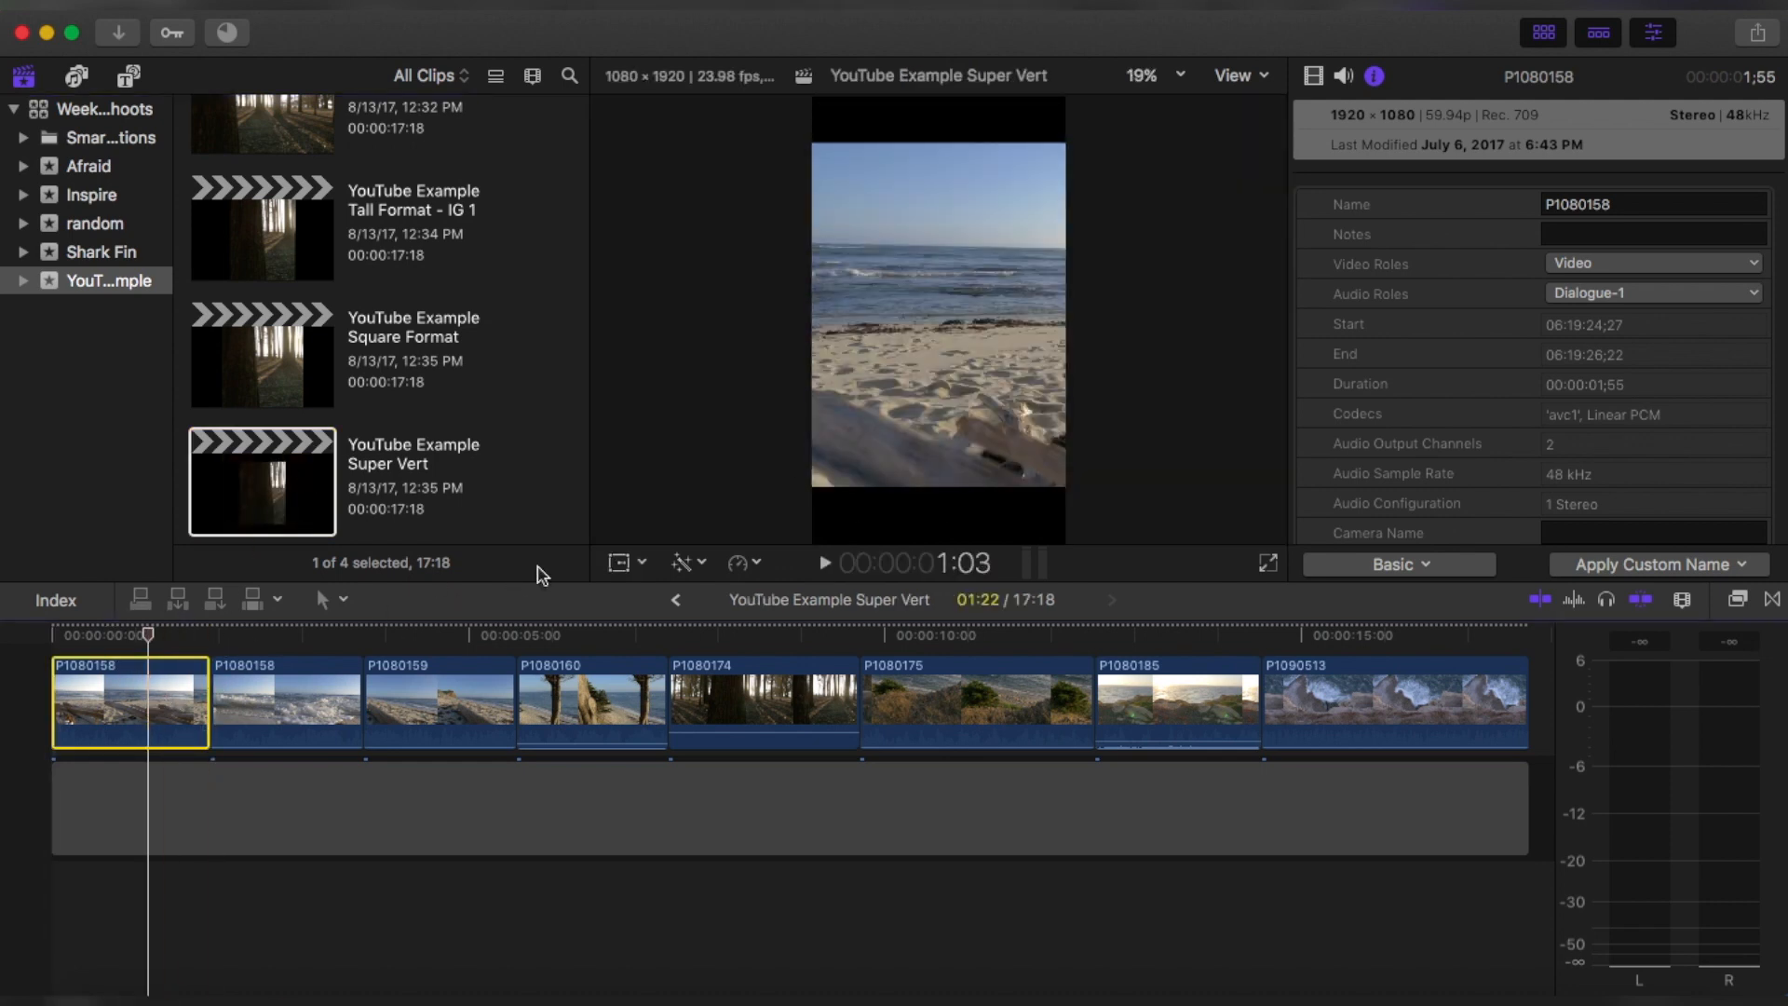
left_click(618, 563)
left_click_drag(812, 486, 768, 560)
left_click(1104, 316)
left_click_drag(1106, 322, 960, 320)
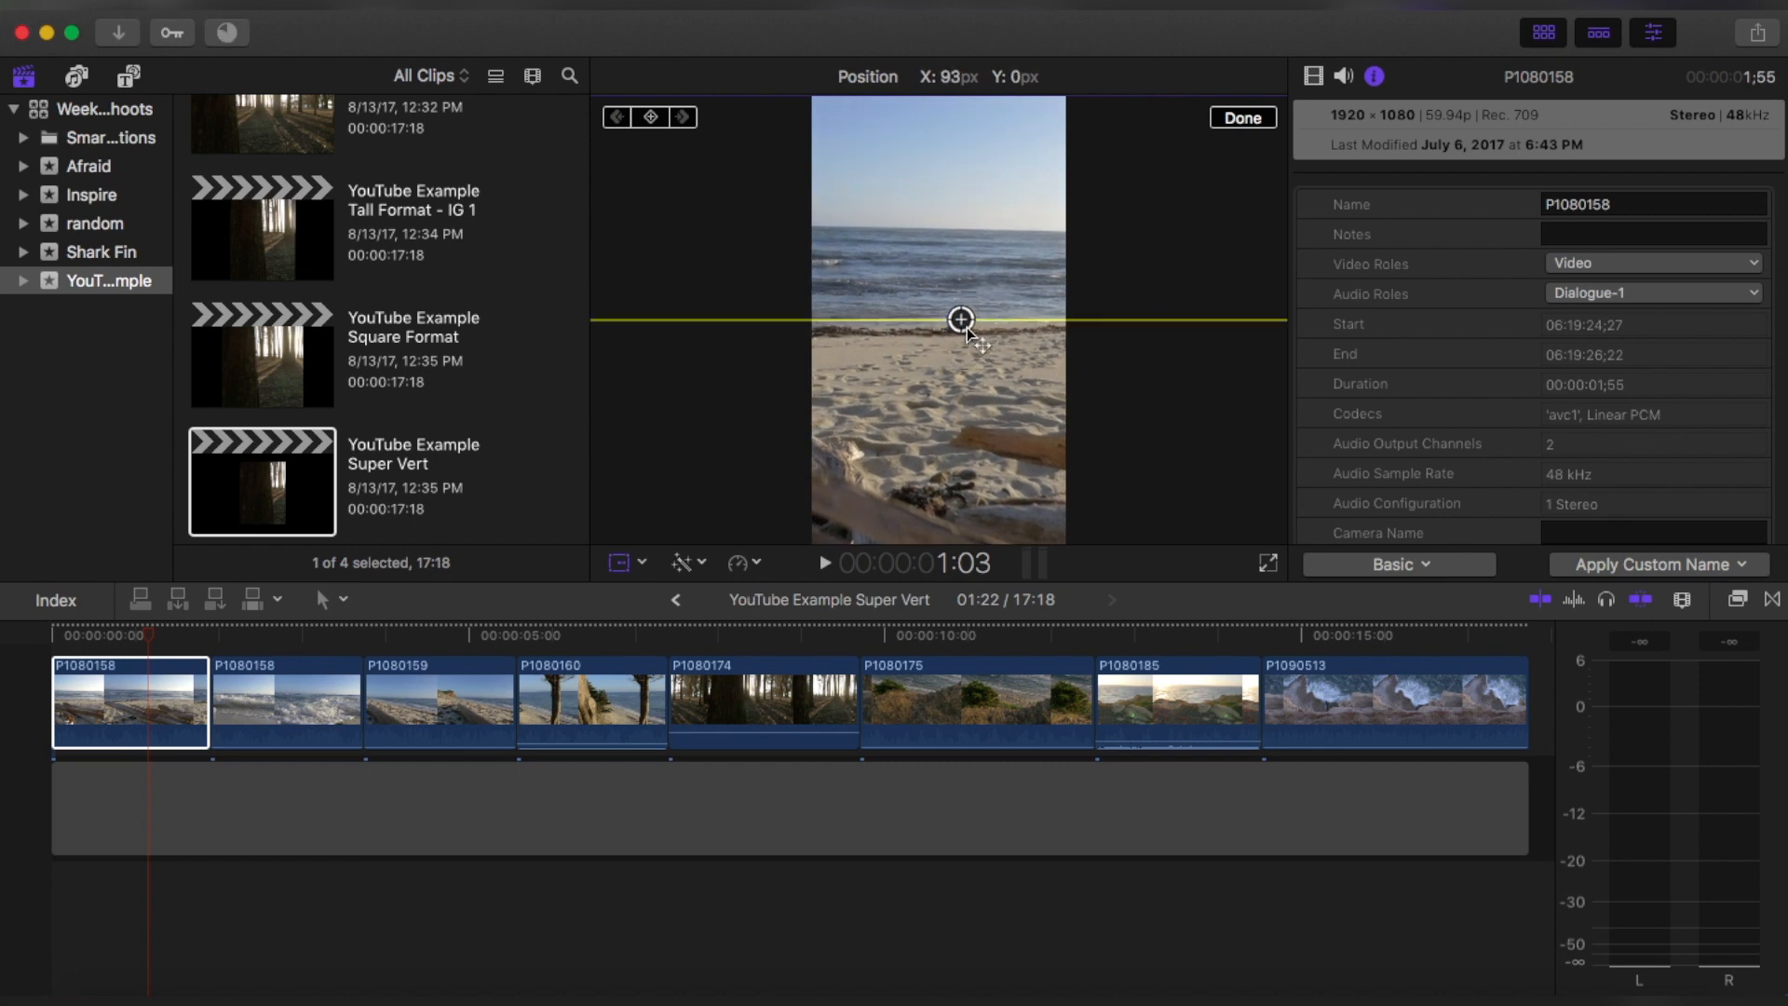
- Paste the first clip's position and scale attributes onto the remaining seven clips, excluding audio attributes
left_click(173, 723)
left_click_drag(282, 661, 1336, 713)
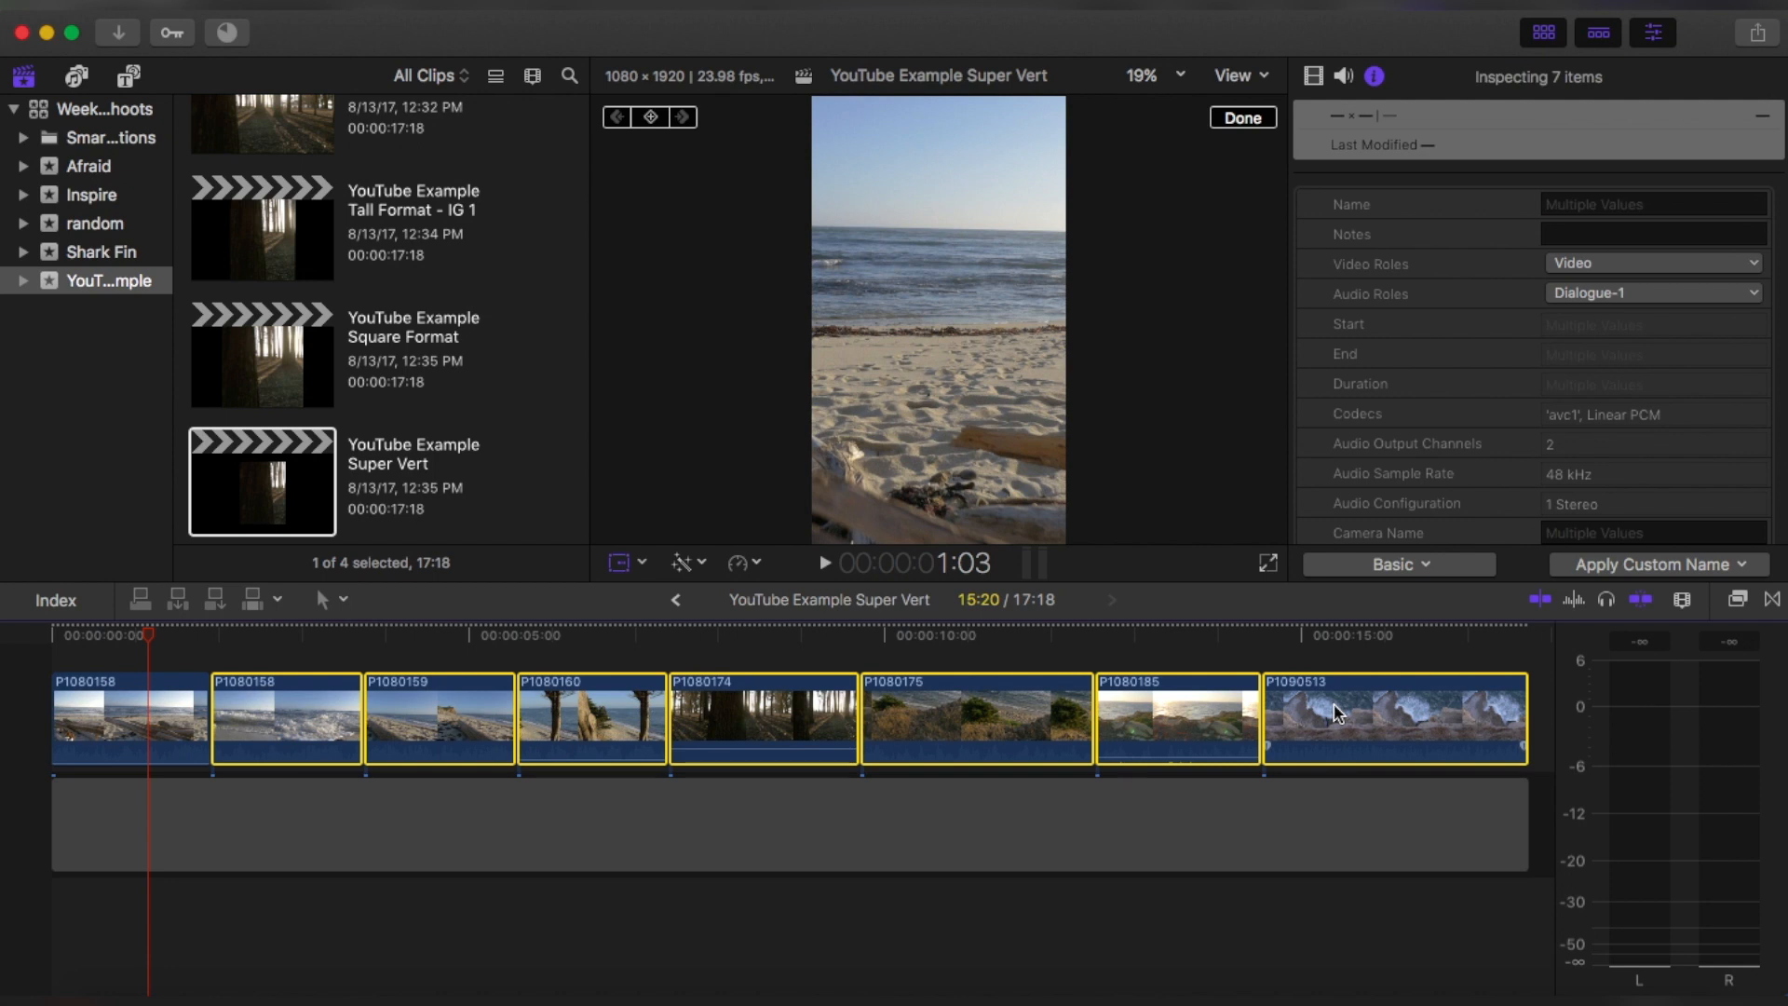
key("shift+super+v")
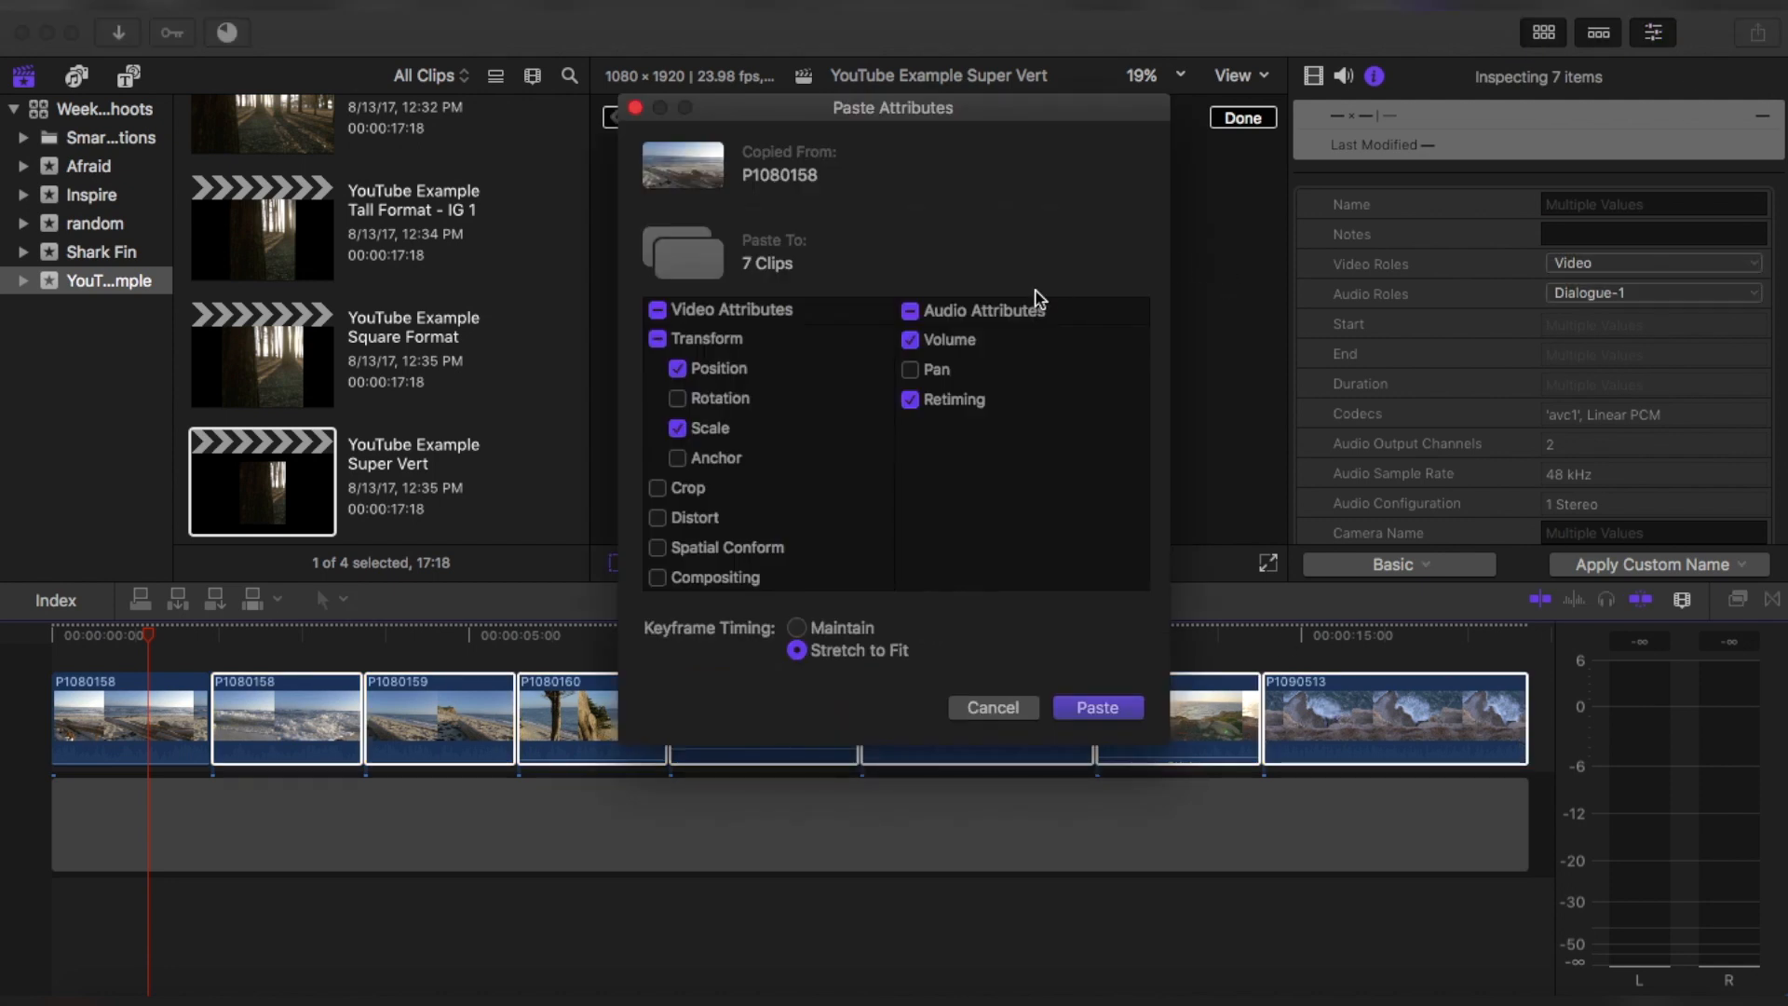
left_click(915, 312)
left_click(915, 312)
key("Return")
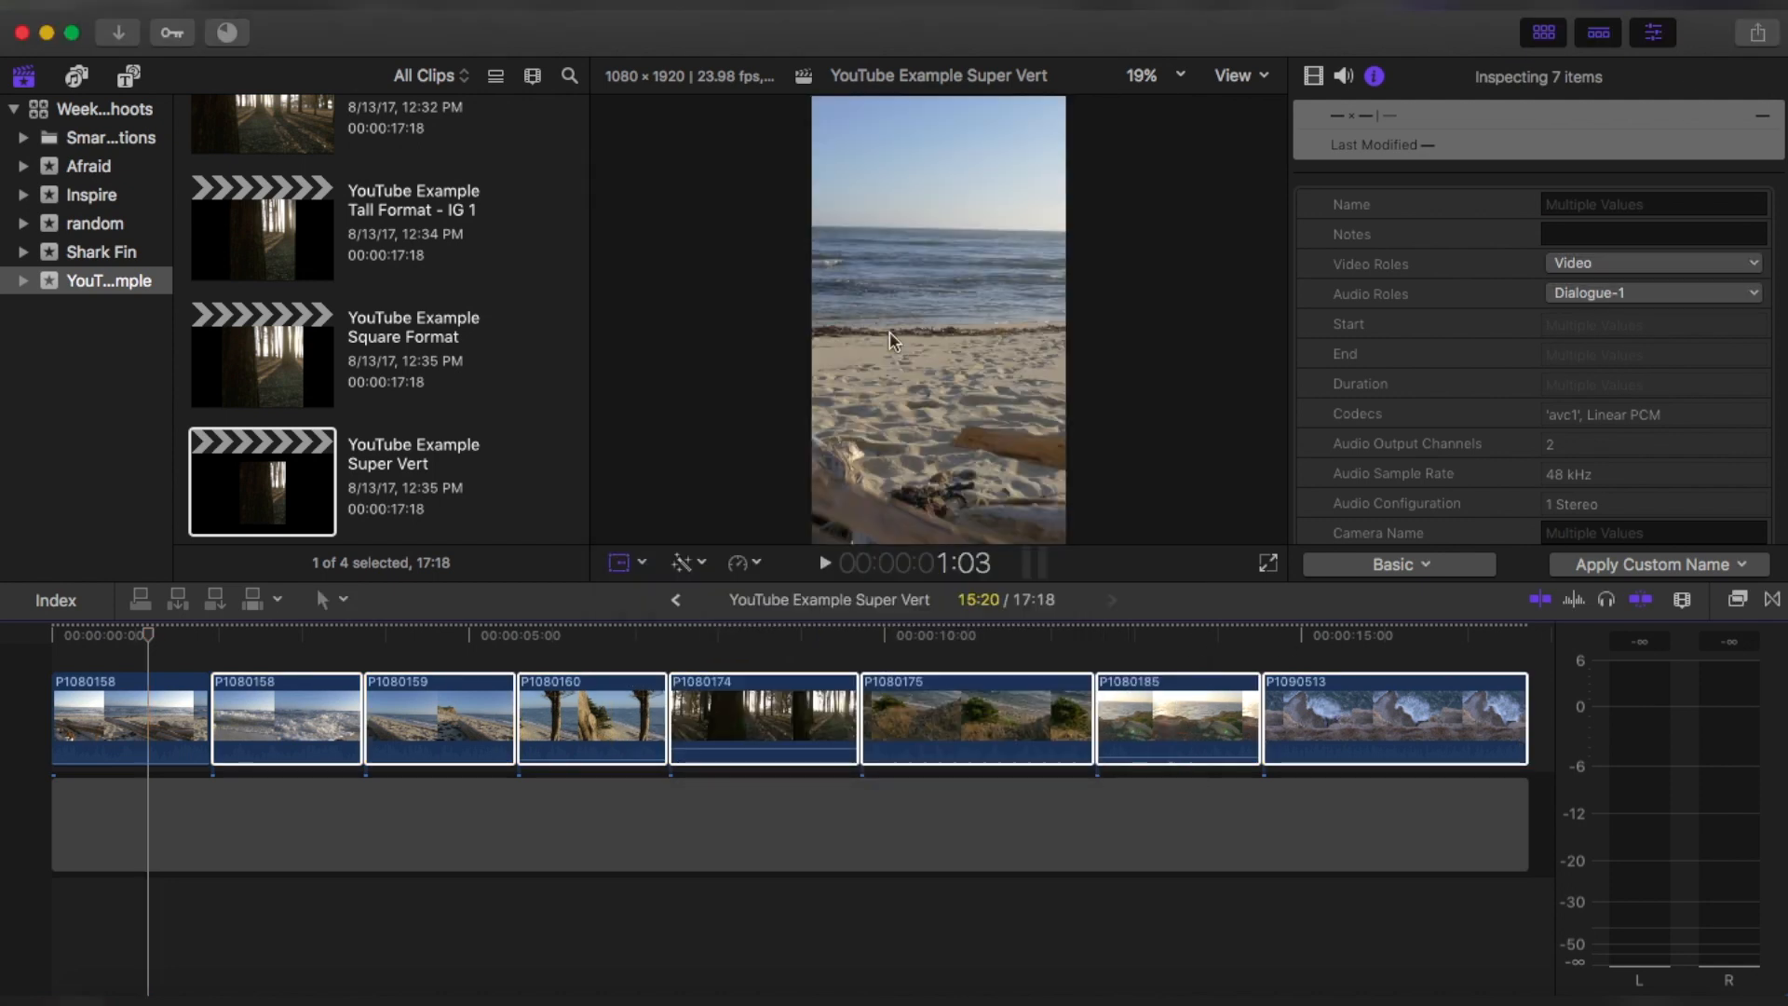
- Start sharing the Super Vert project as Apple Devices 4K with the H.264 Better Quality codec
left_click(640, 657)
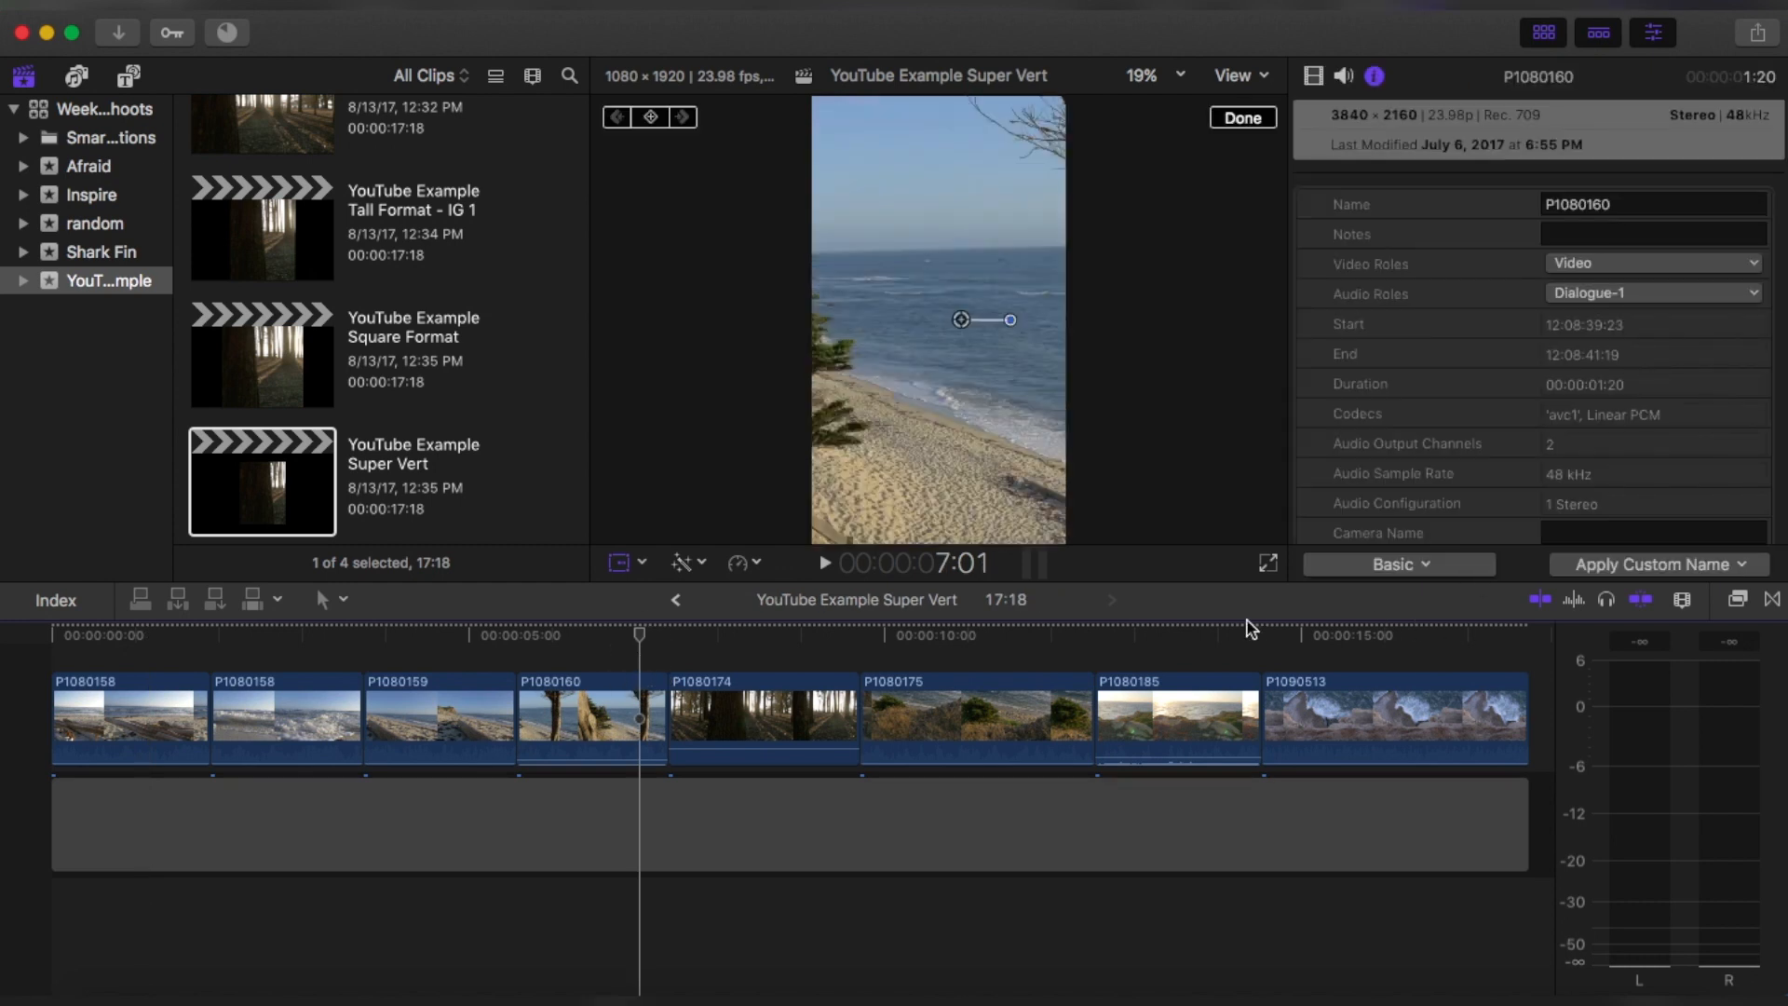
left_click(1757, 33)
left_click(1593, 321)
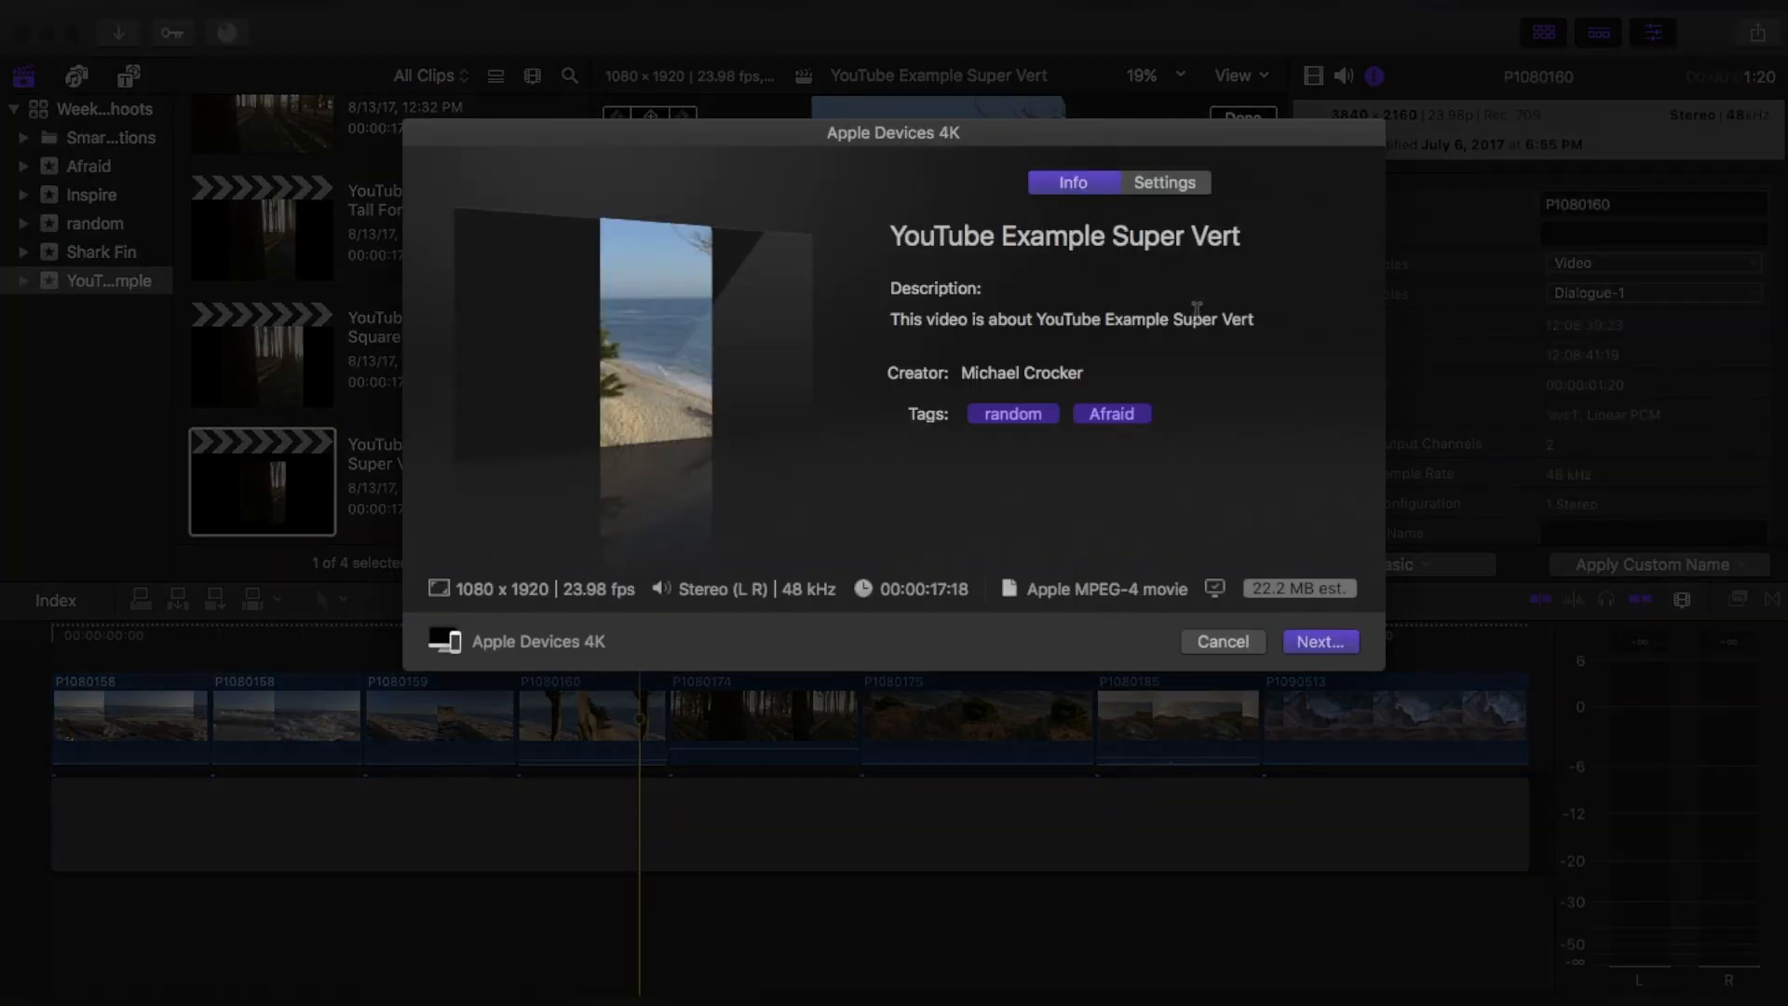
left_click(1206, 182)
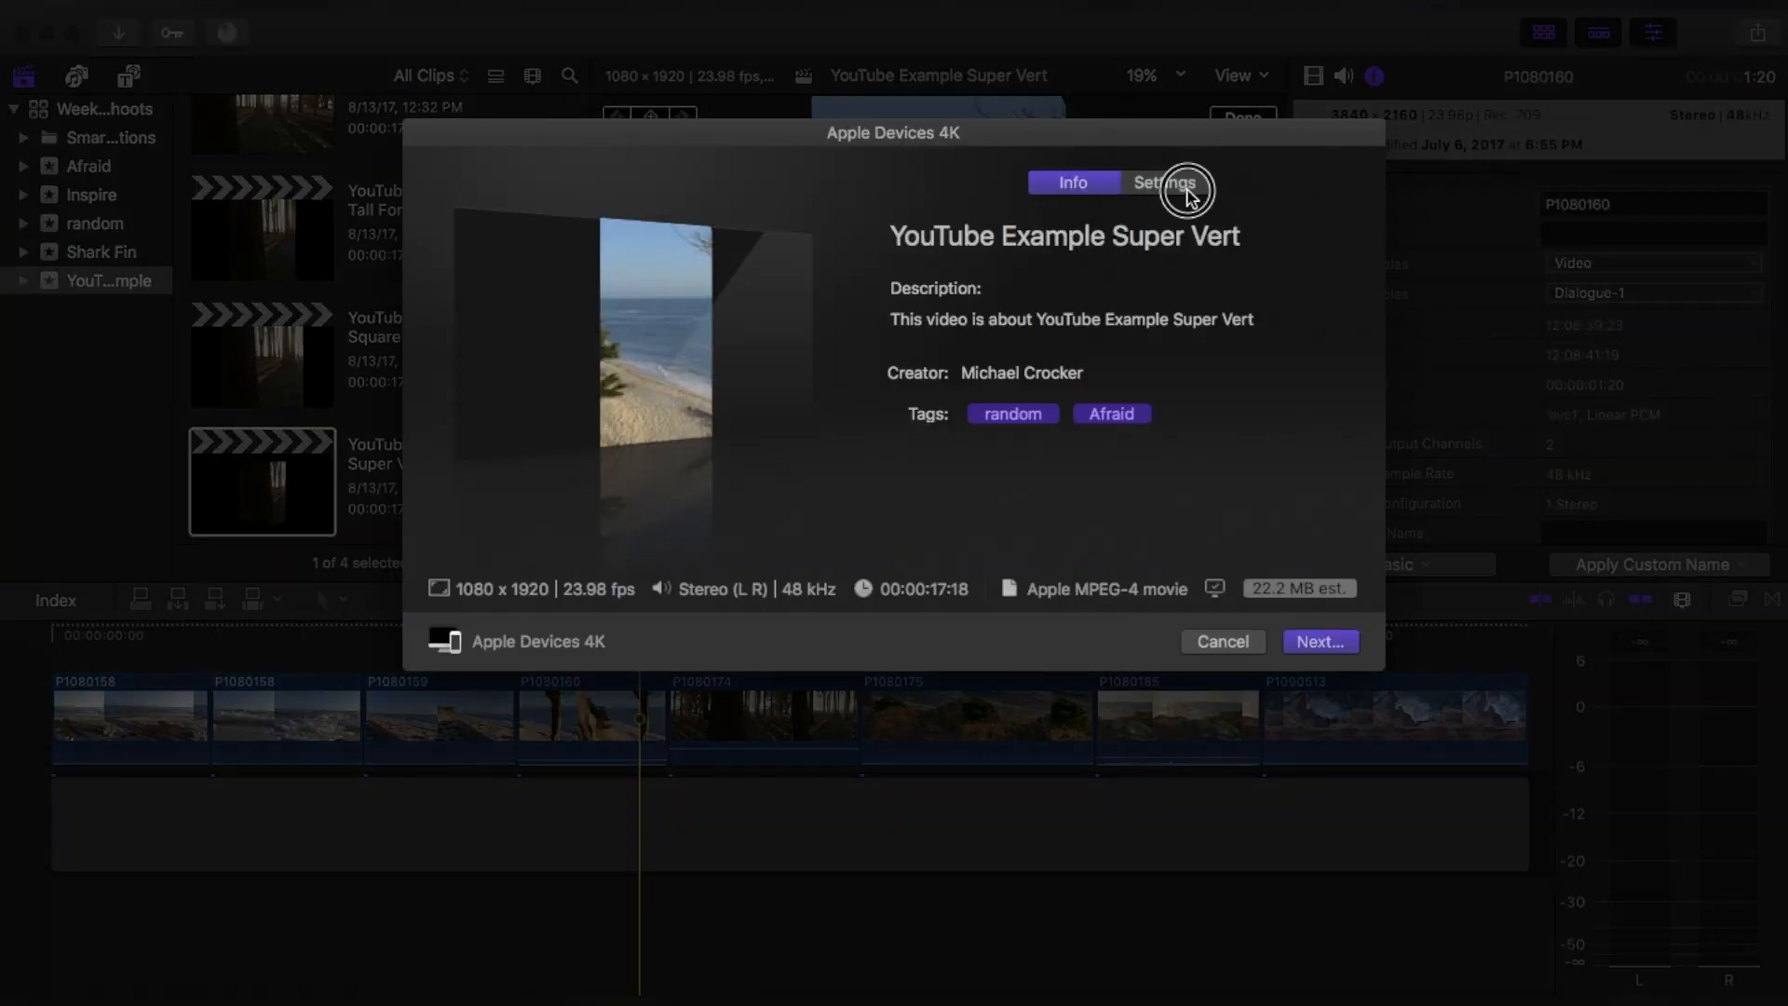
left_click(1132, 325)
left_click(1137, 356)
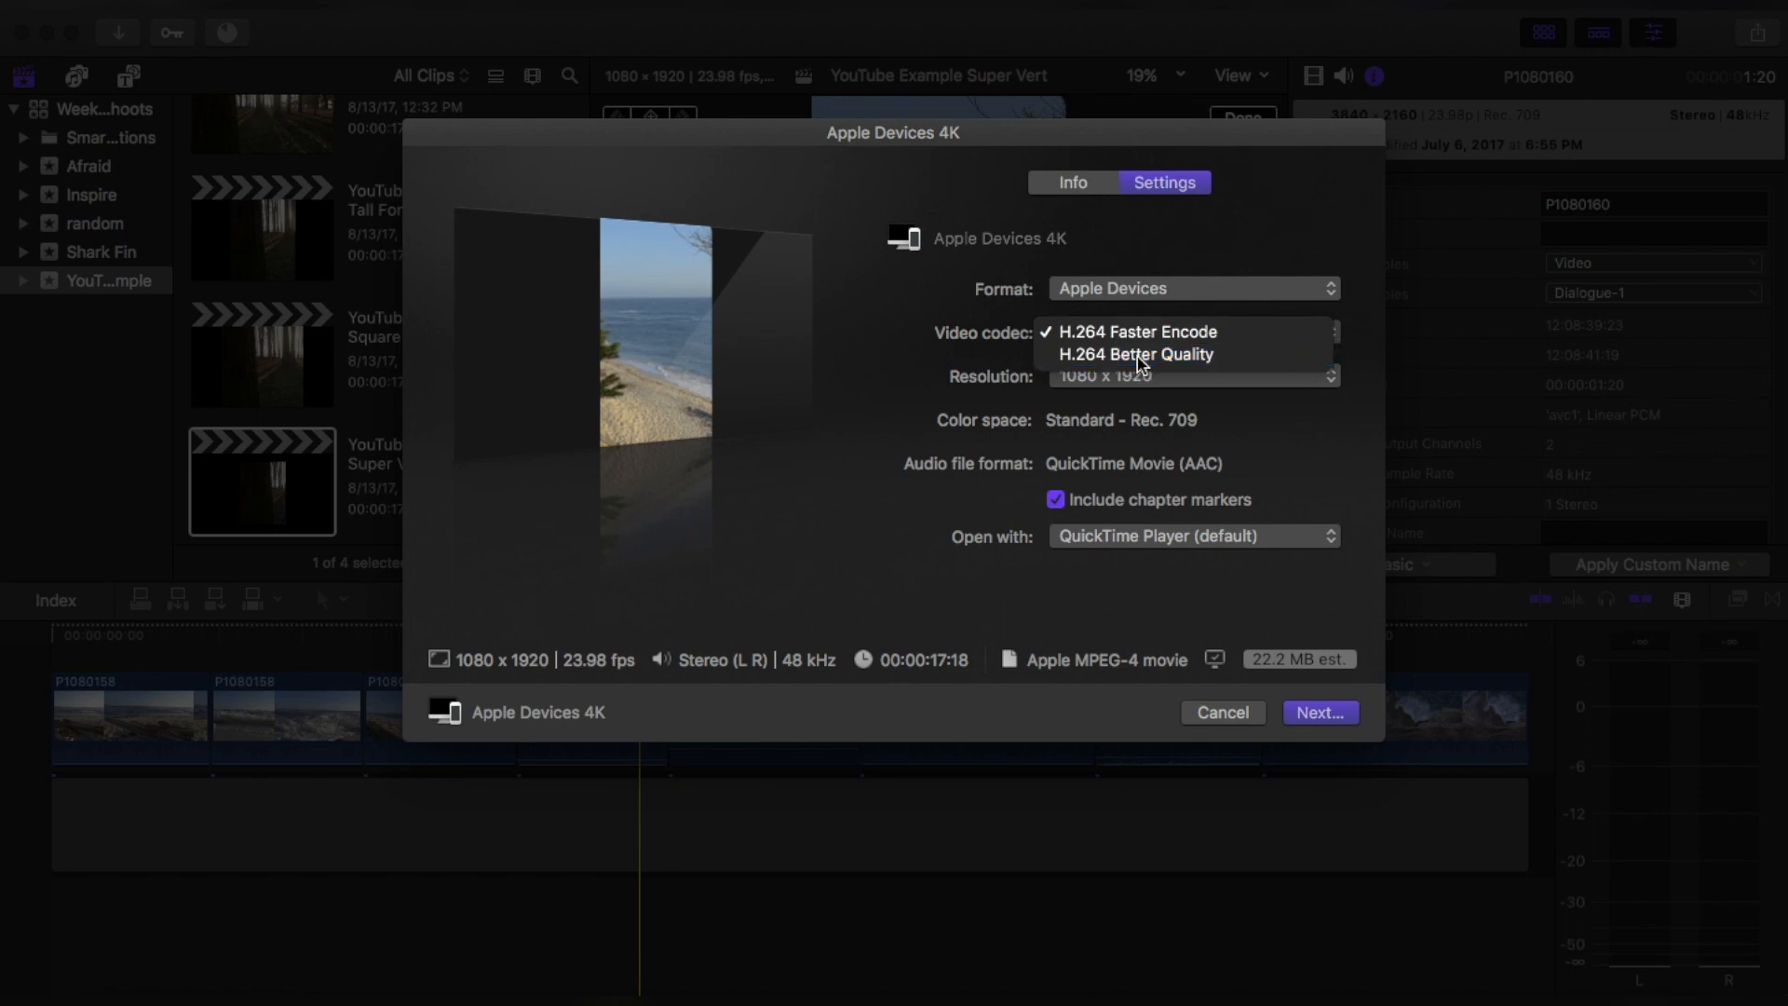
left_click(1062, 186)
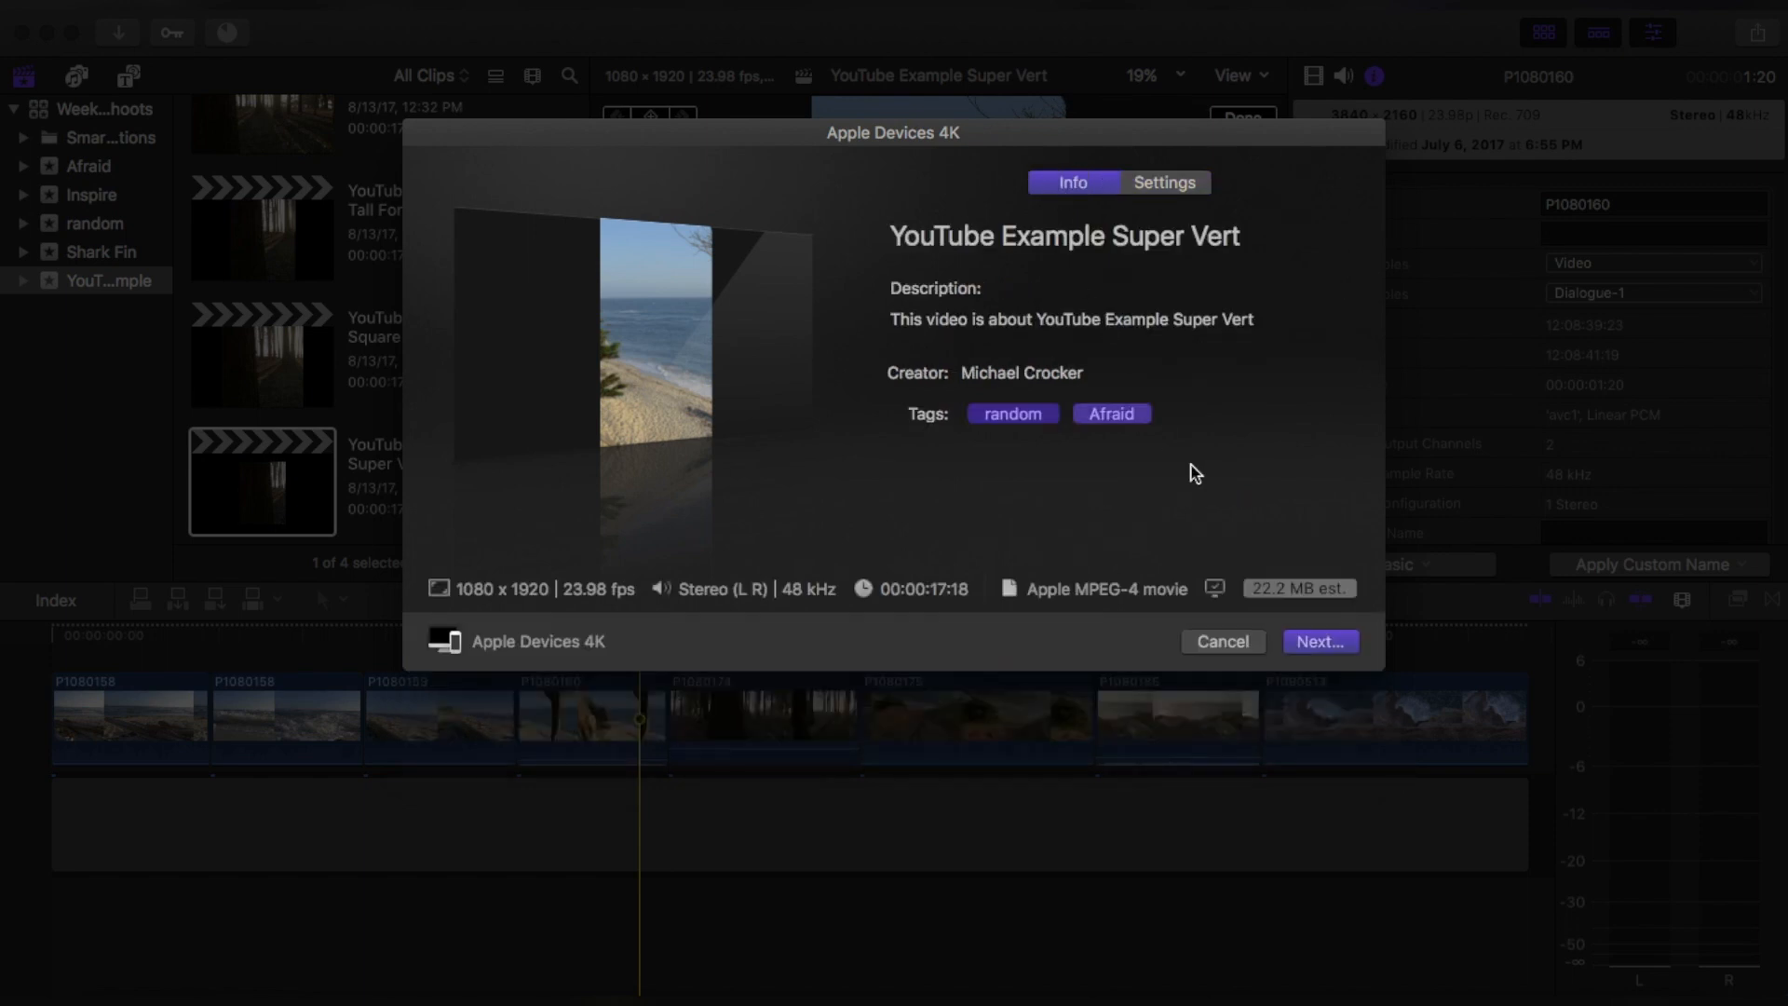
- Proceed to the save dialog, then cancel the export
left_click(1321, 644)
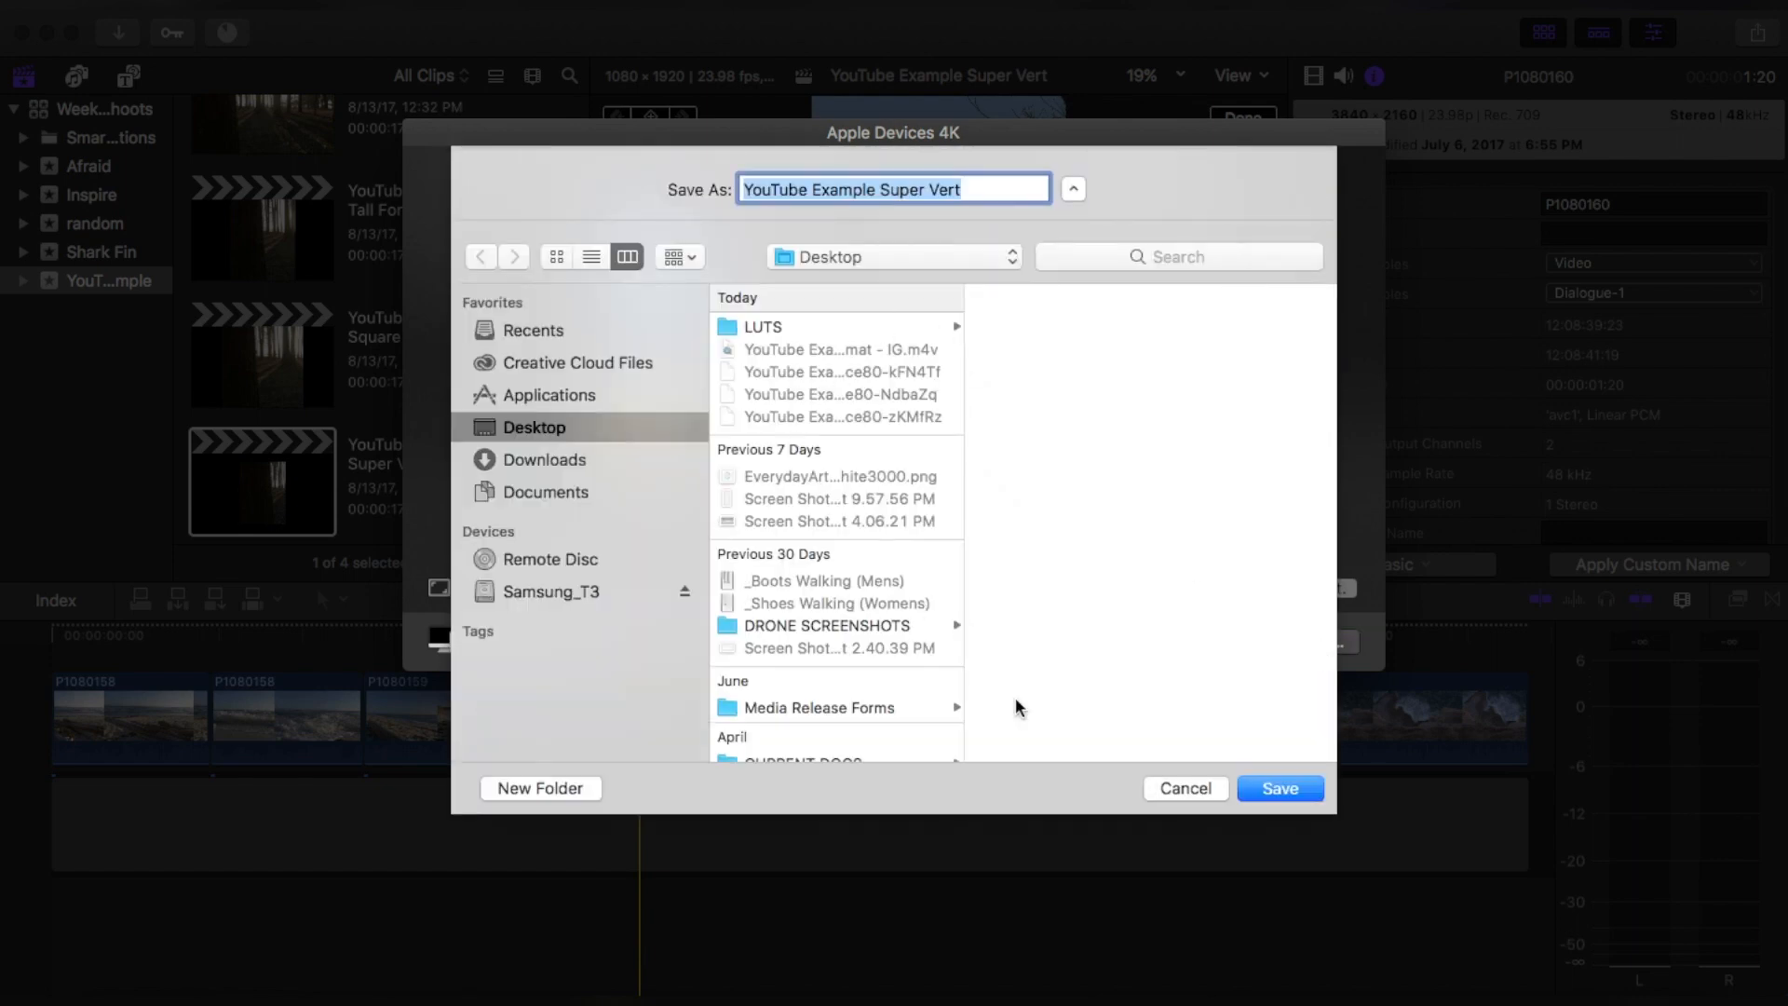
left_click(1187, 787)
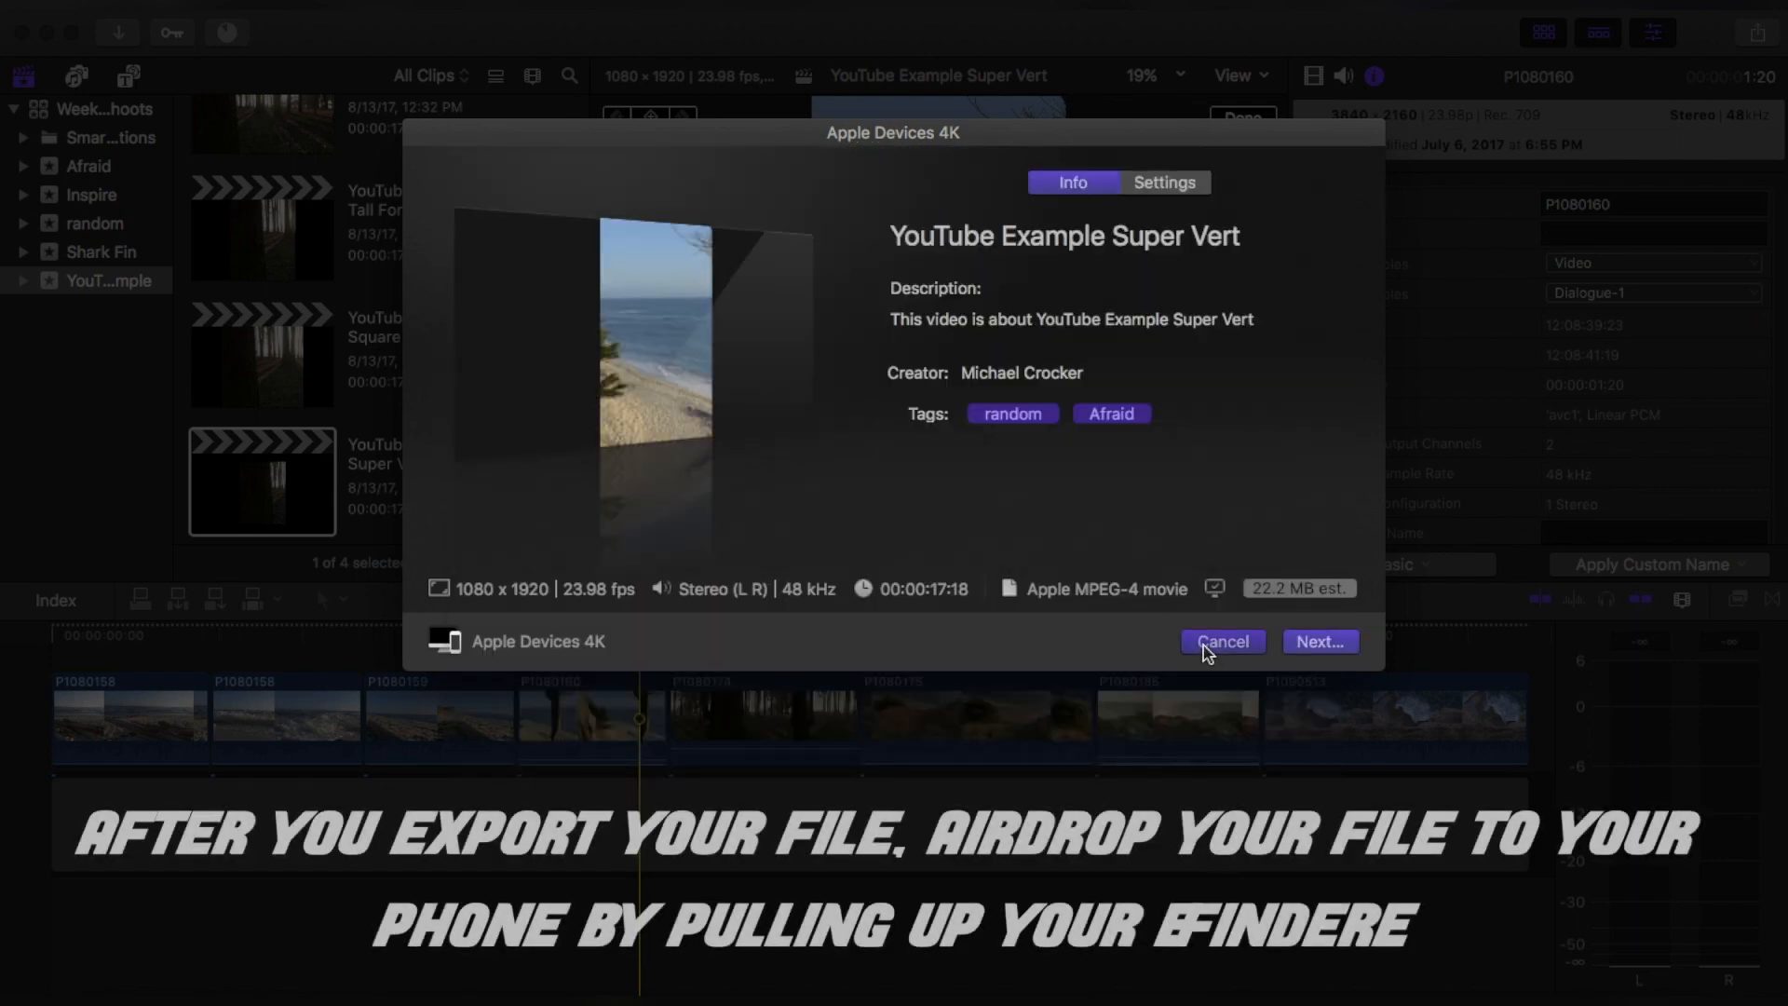
left_click(1203, 645)
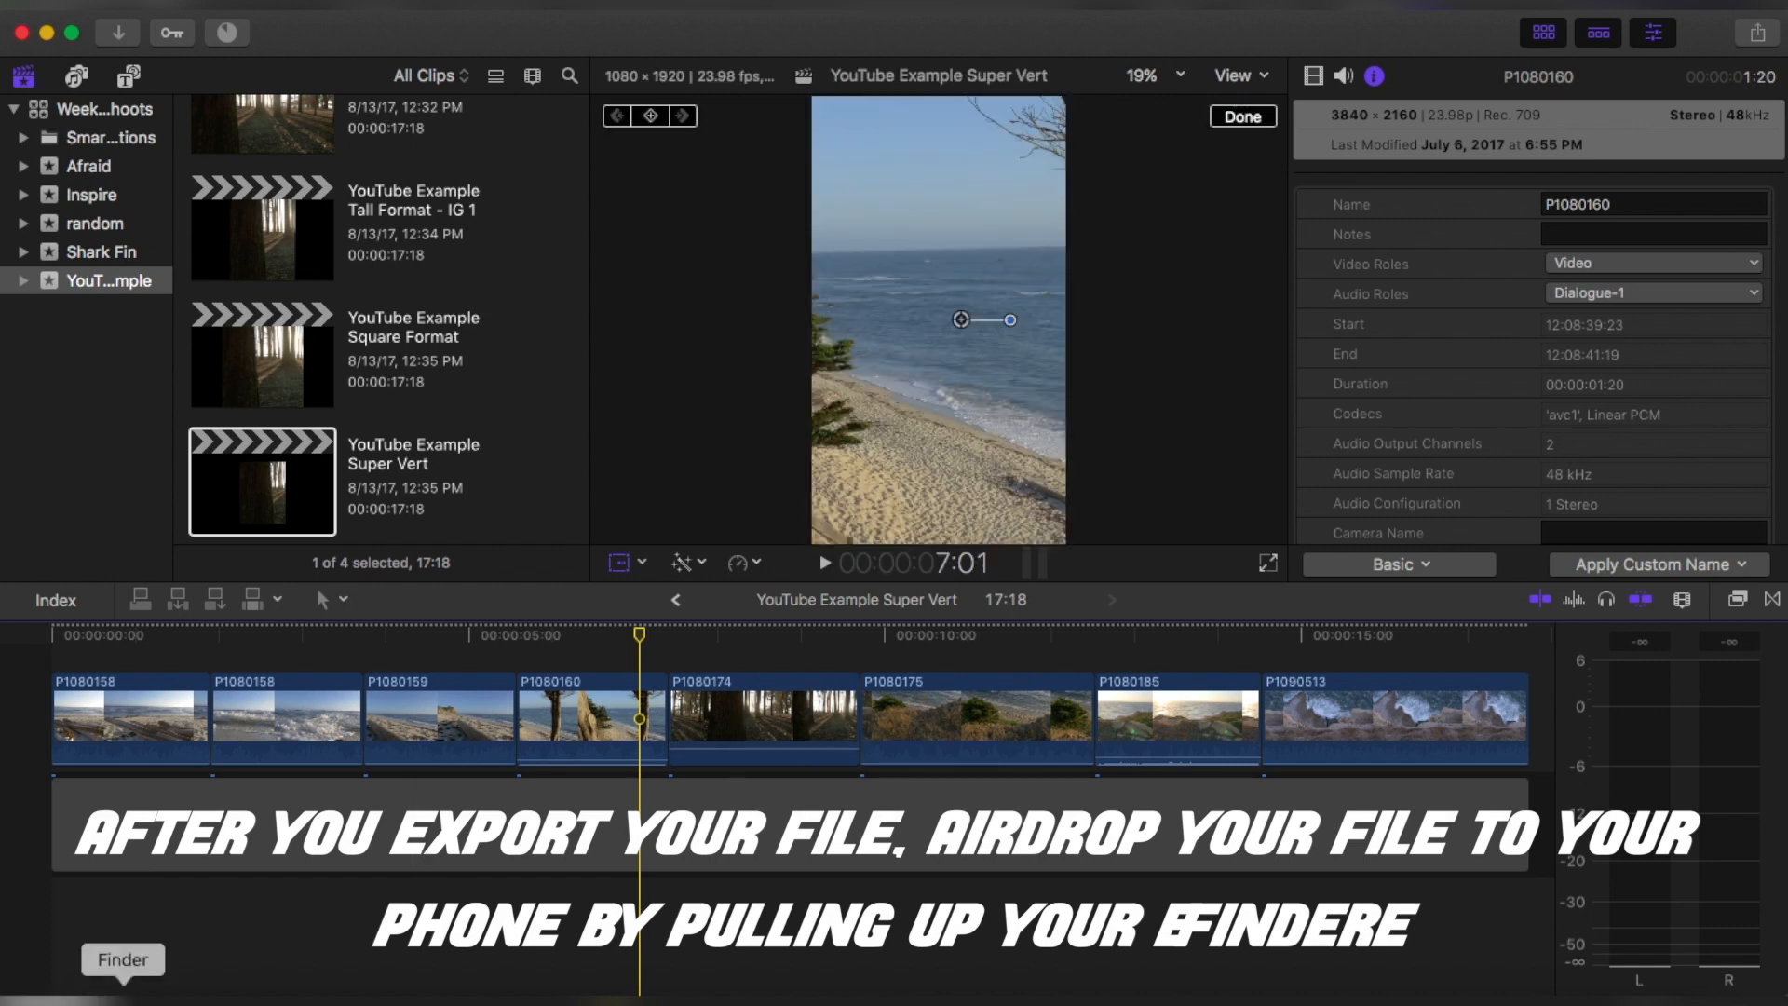
- Open Finder, go to the Desktop, arrange it by Date Last Opened and select the exported YouTube Example Tall Format - IG.m4v file
left_click(123, 991)
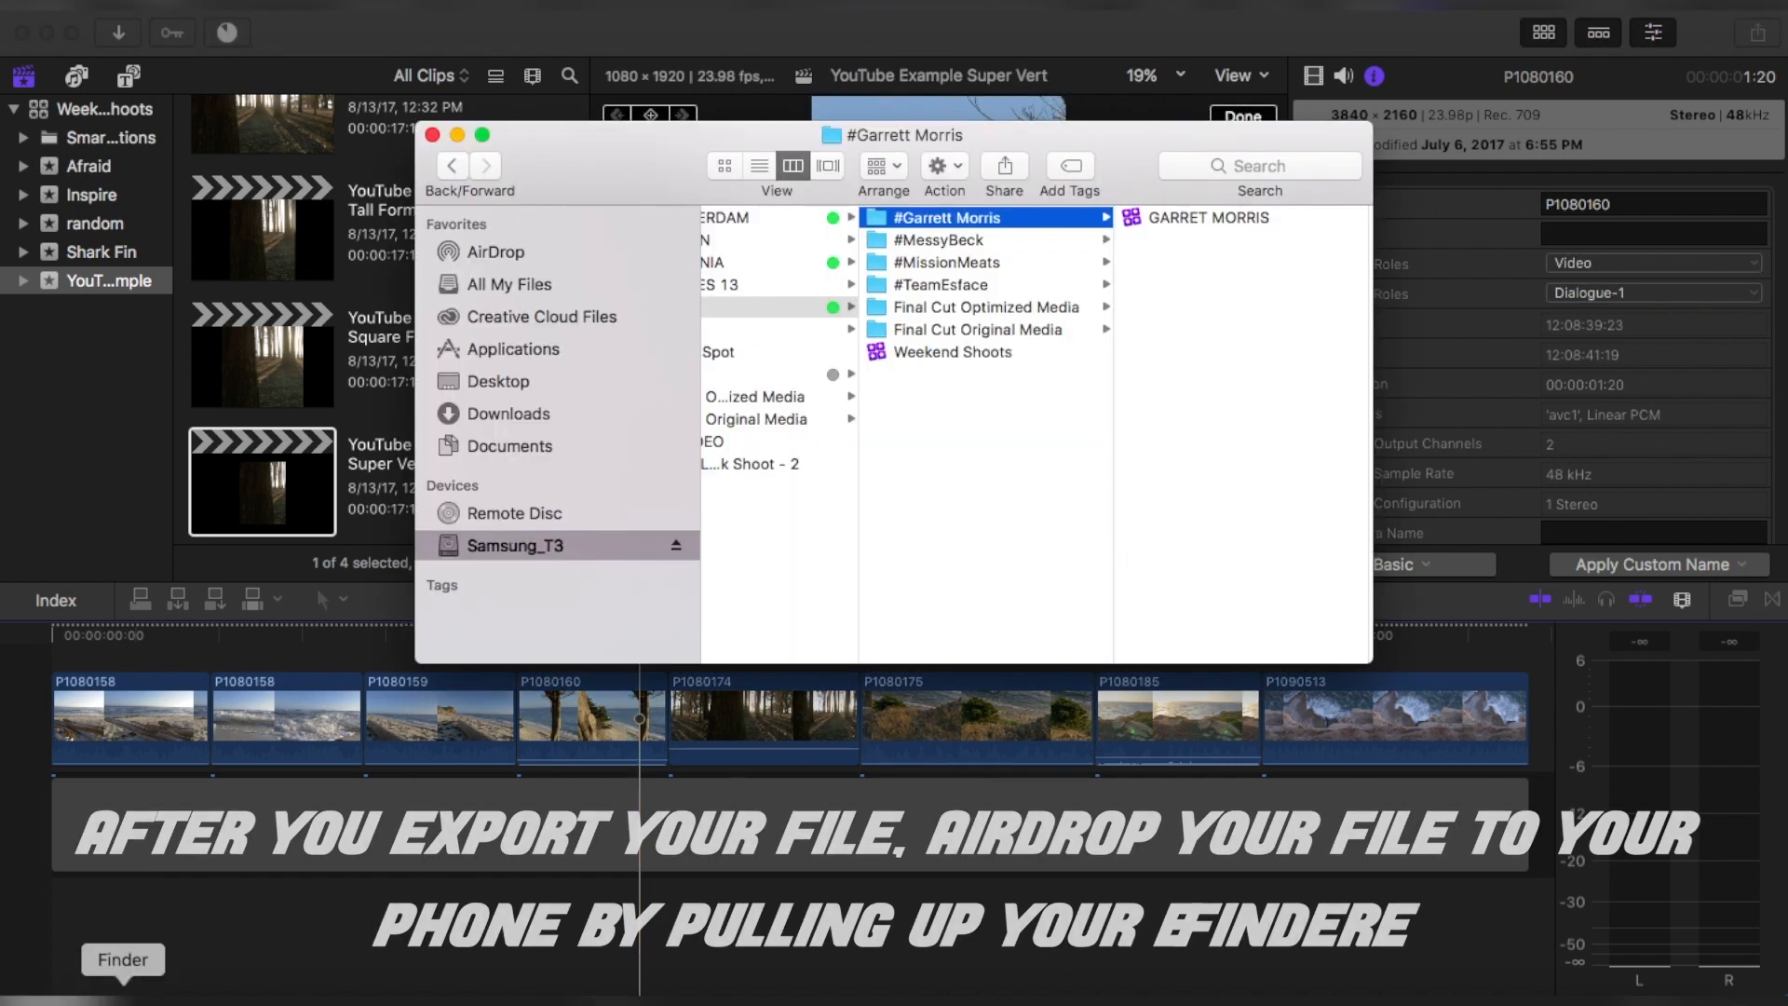
left_click_drag(558, 180, 861, 295)
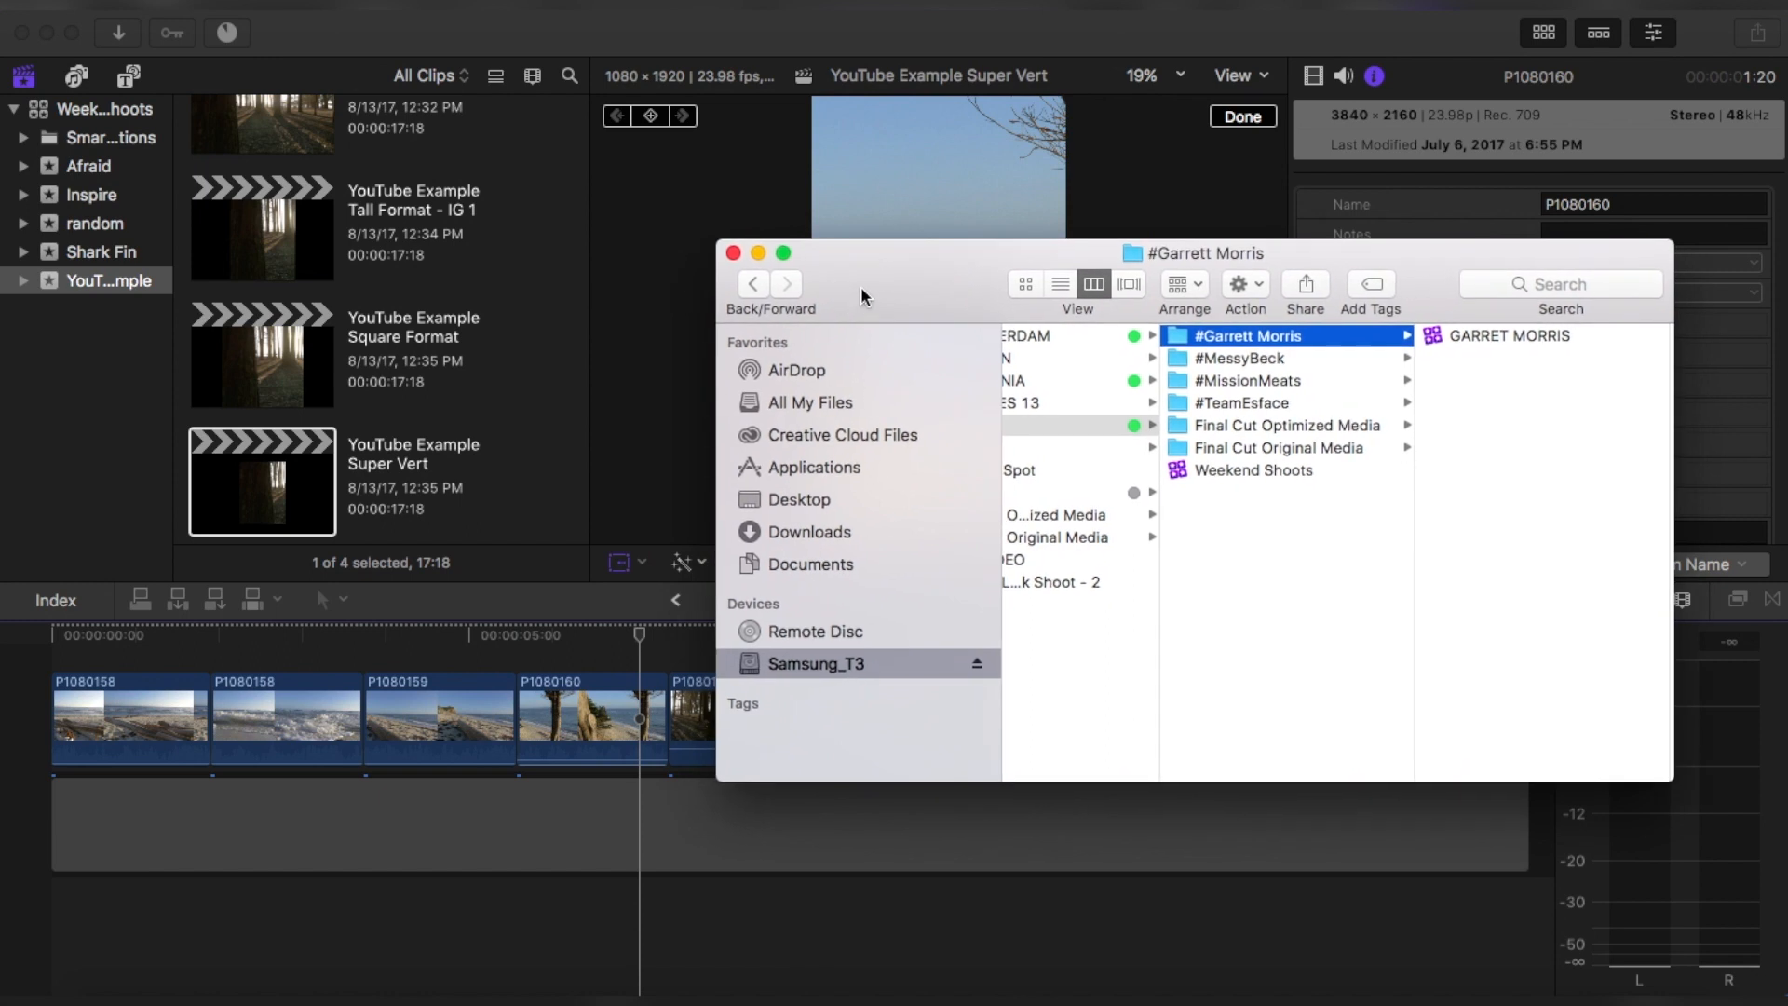
left_click(819, 500)
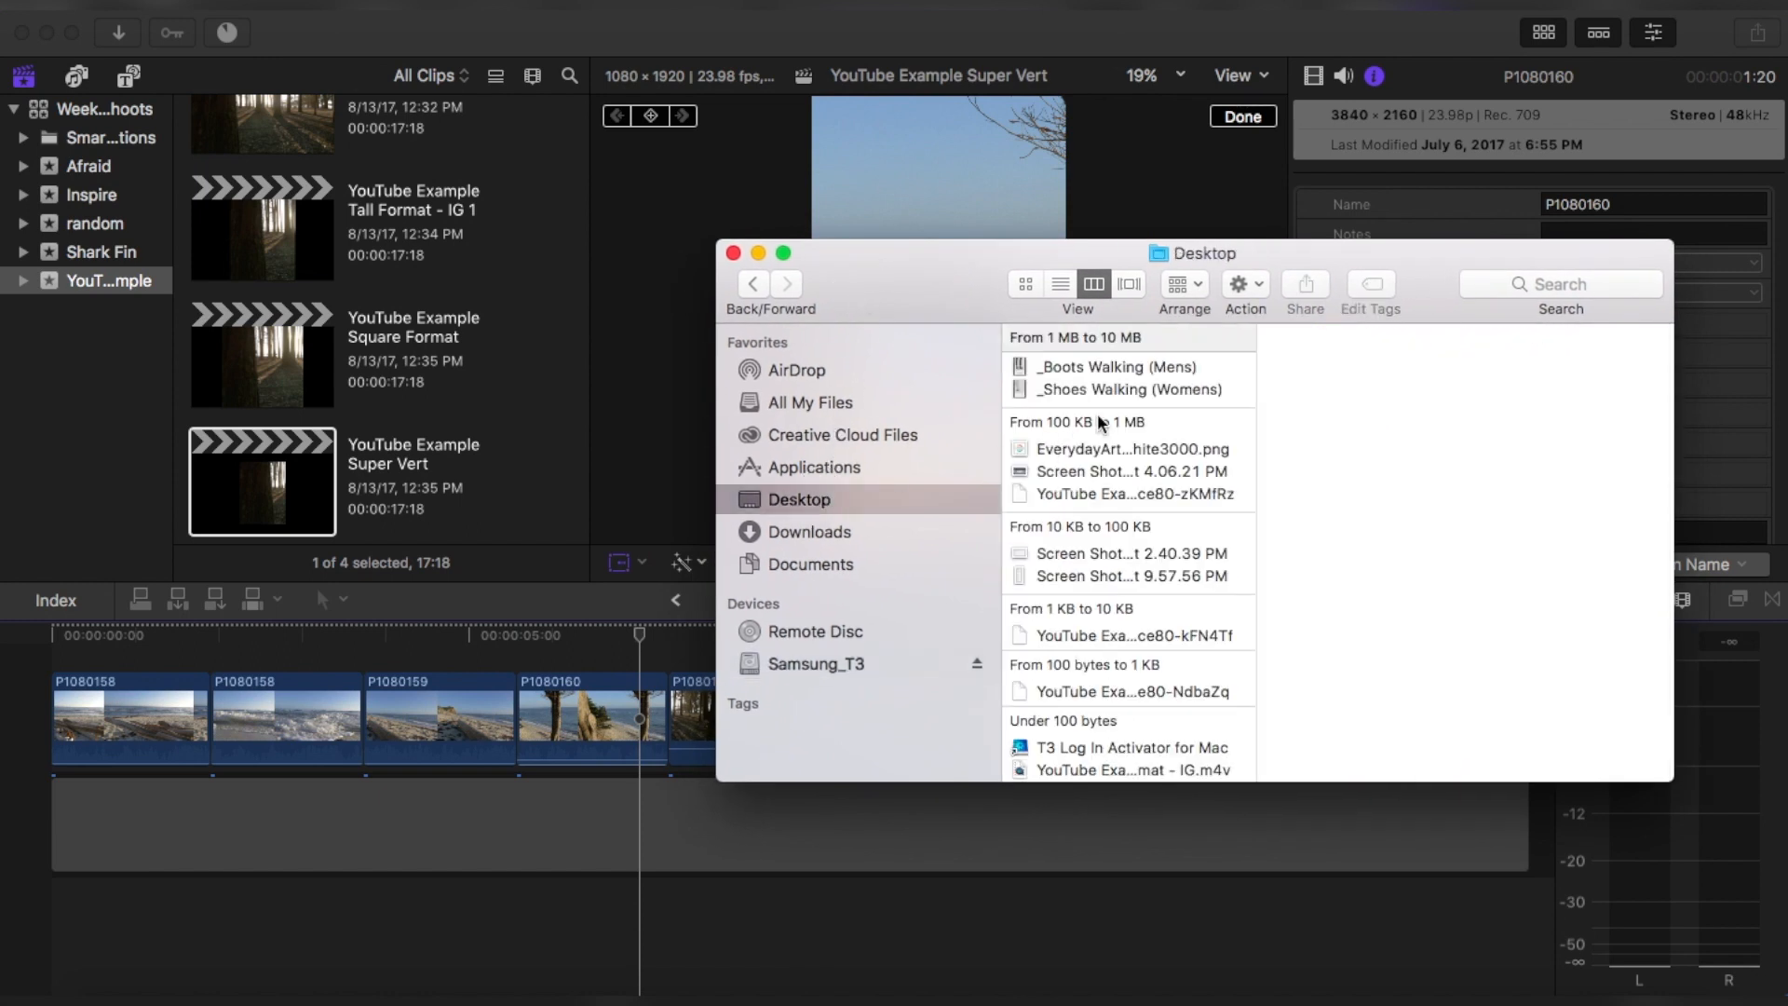
left_click(1184, 284)
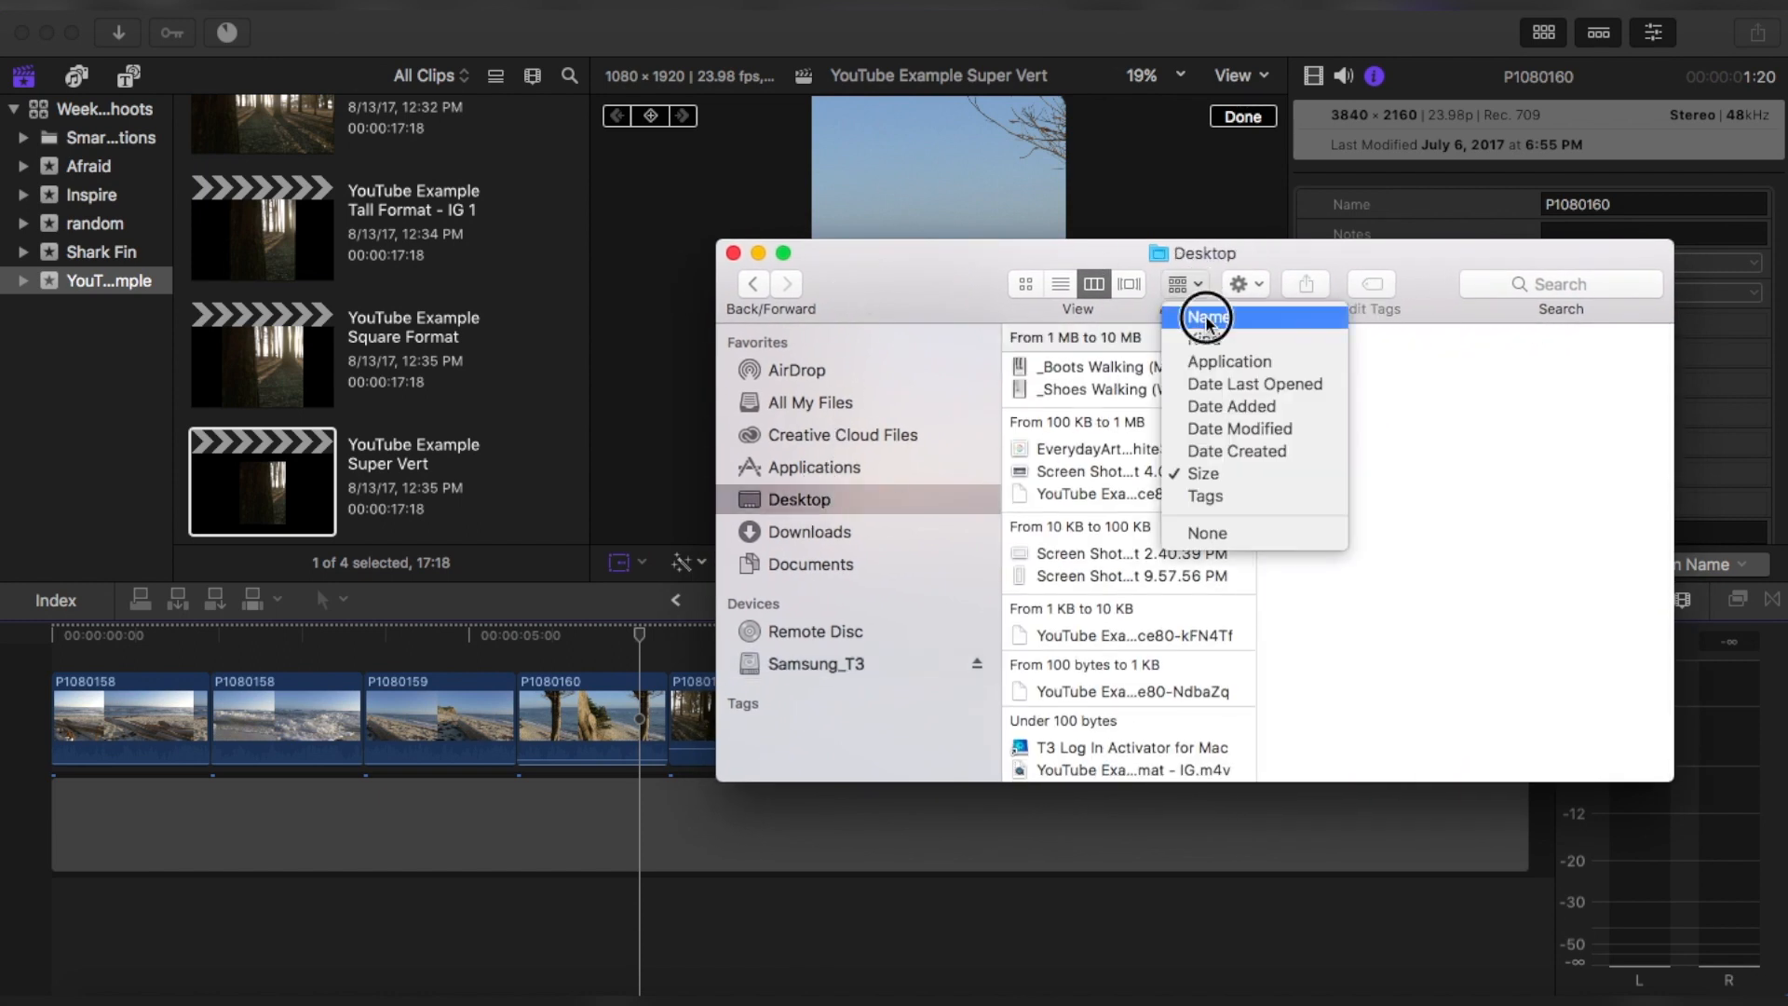
left_click(1207, 384)
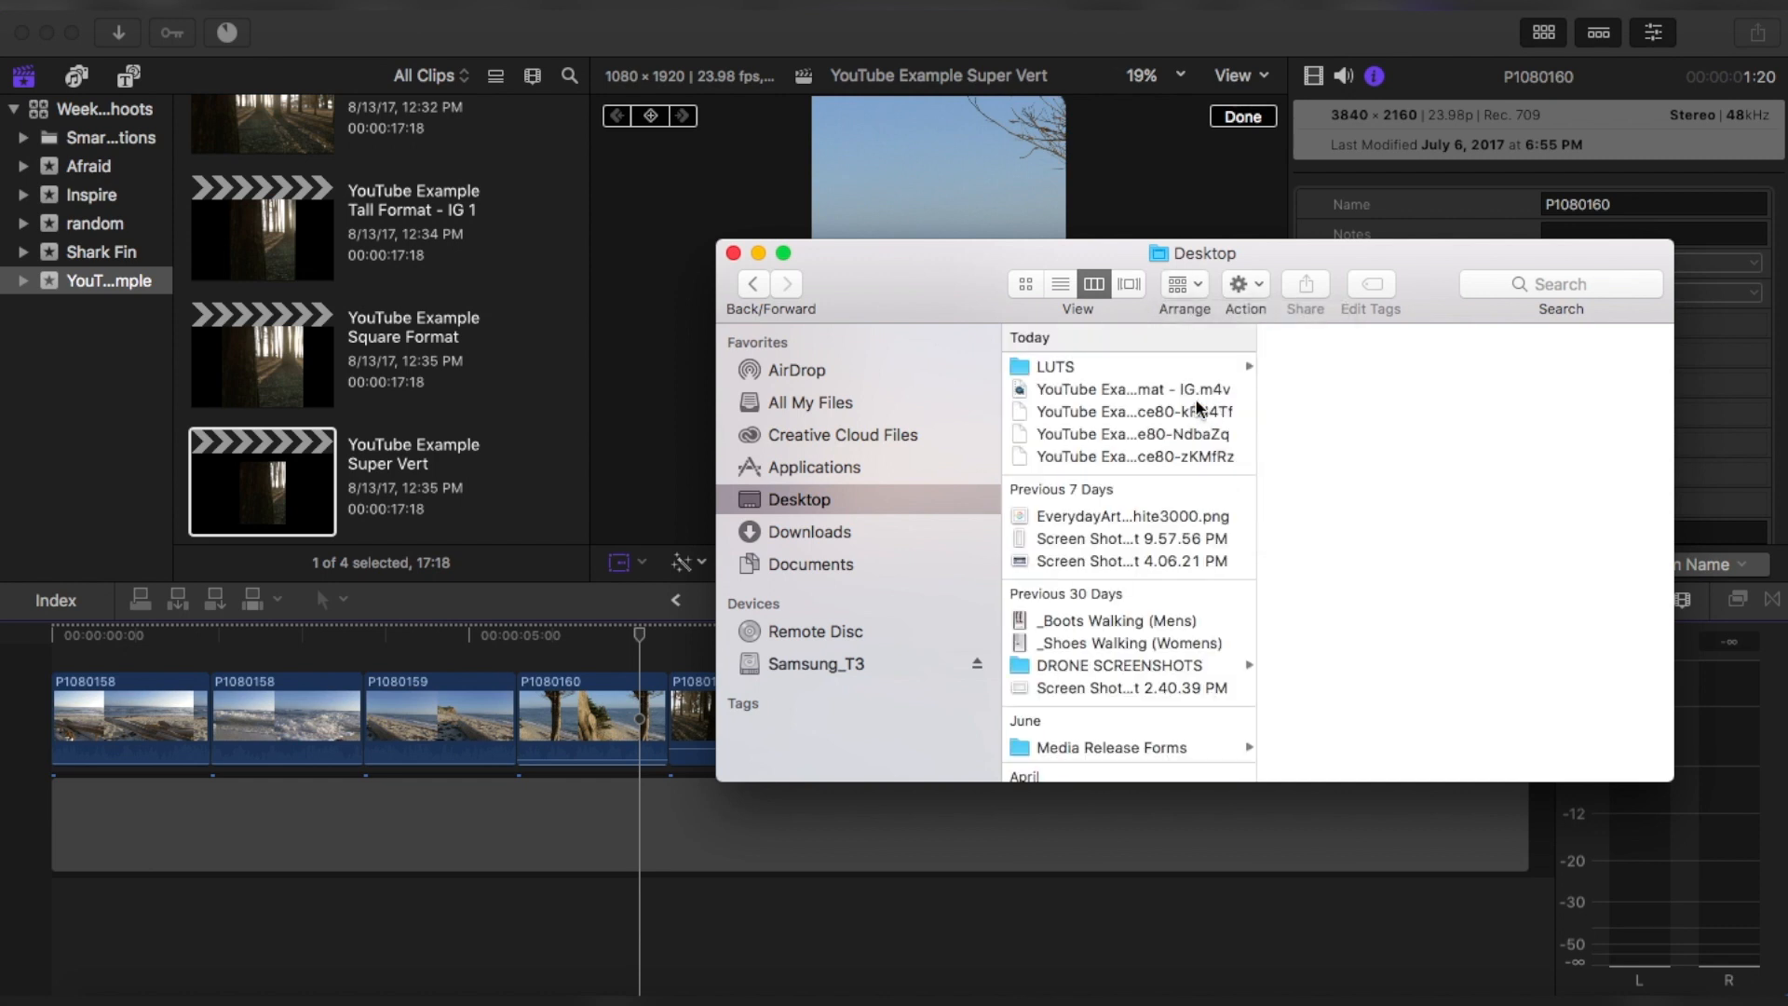
left_click(1105, 391)
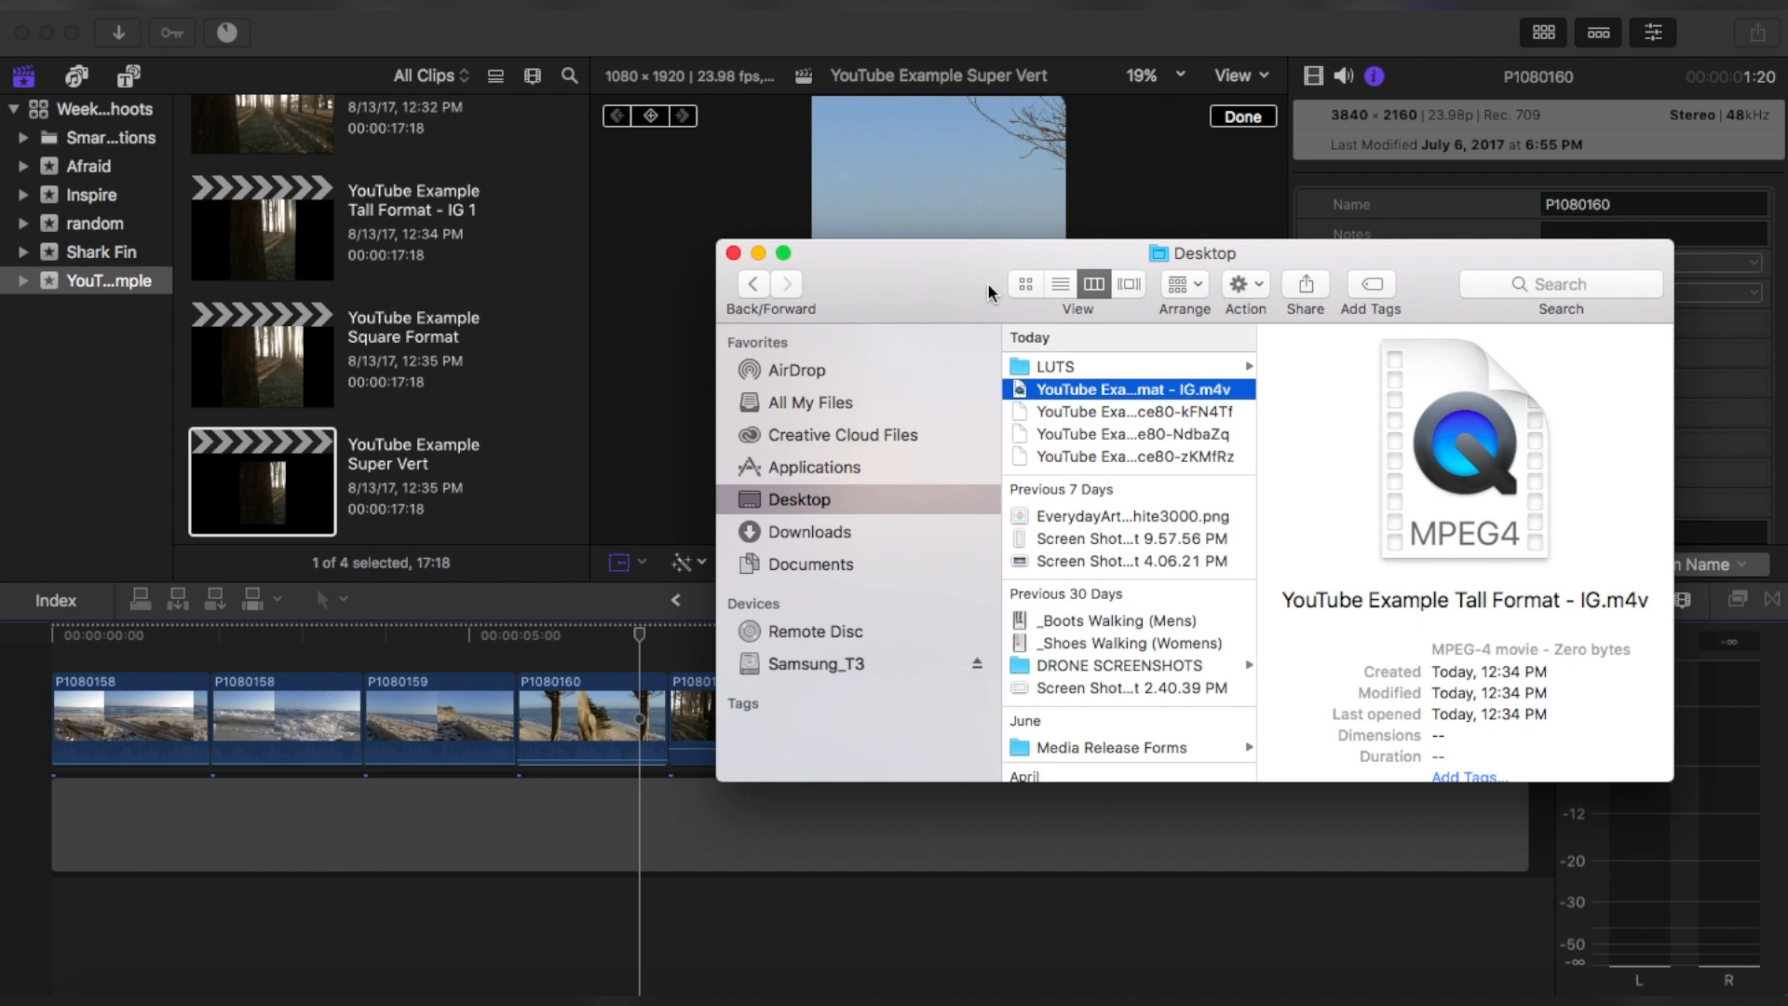
- Open a second Finder window showing AirDrop and start dragging the Tall Format IG video toward the iPhone
key("super+n")
left_click_drag(442, 463, 231, 478)
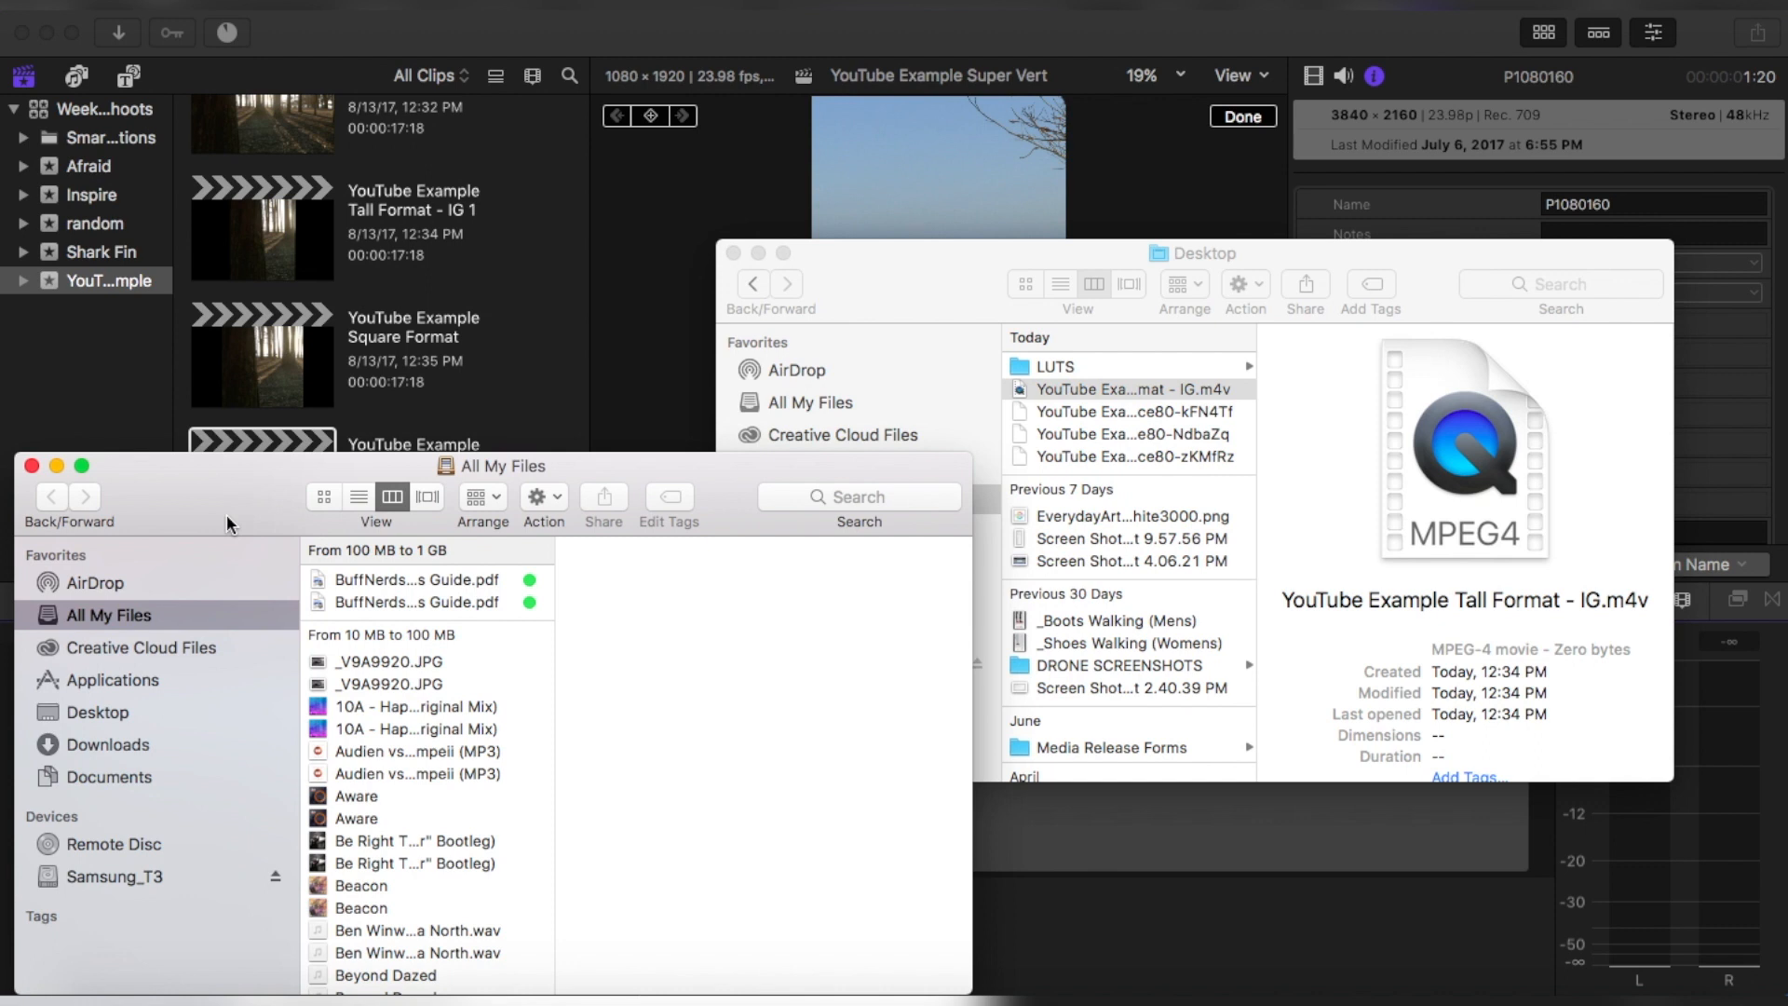
left_click(321, 3)
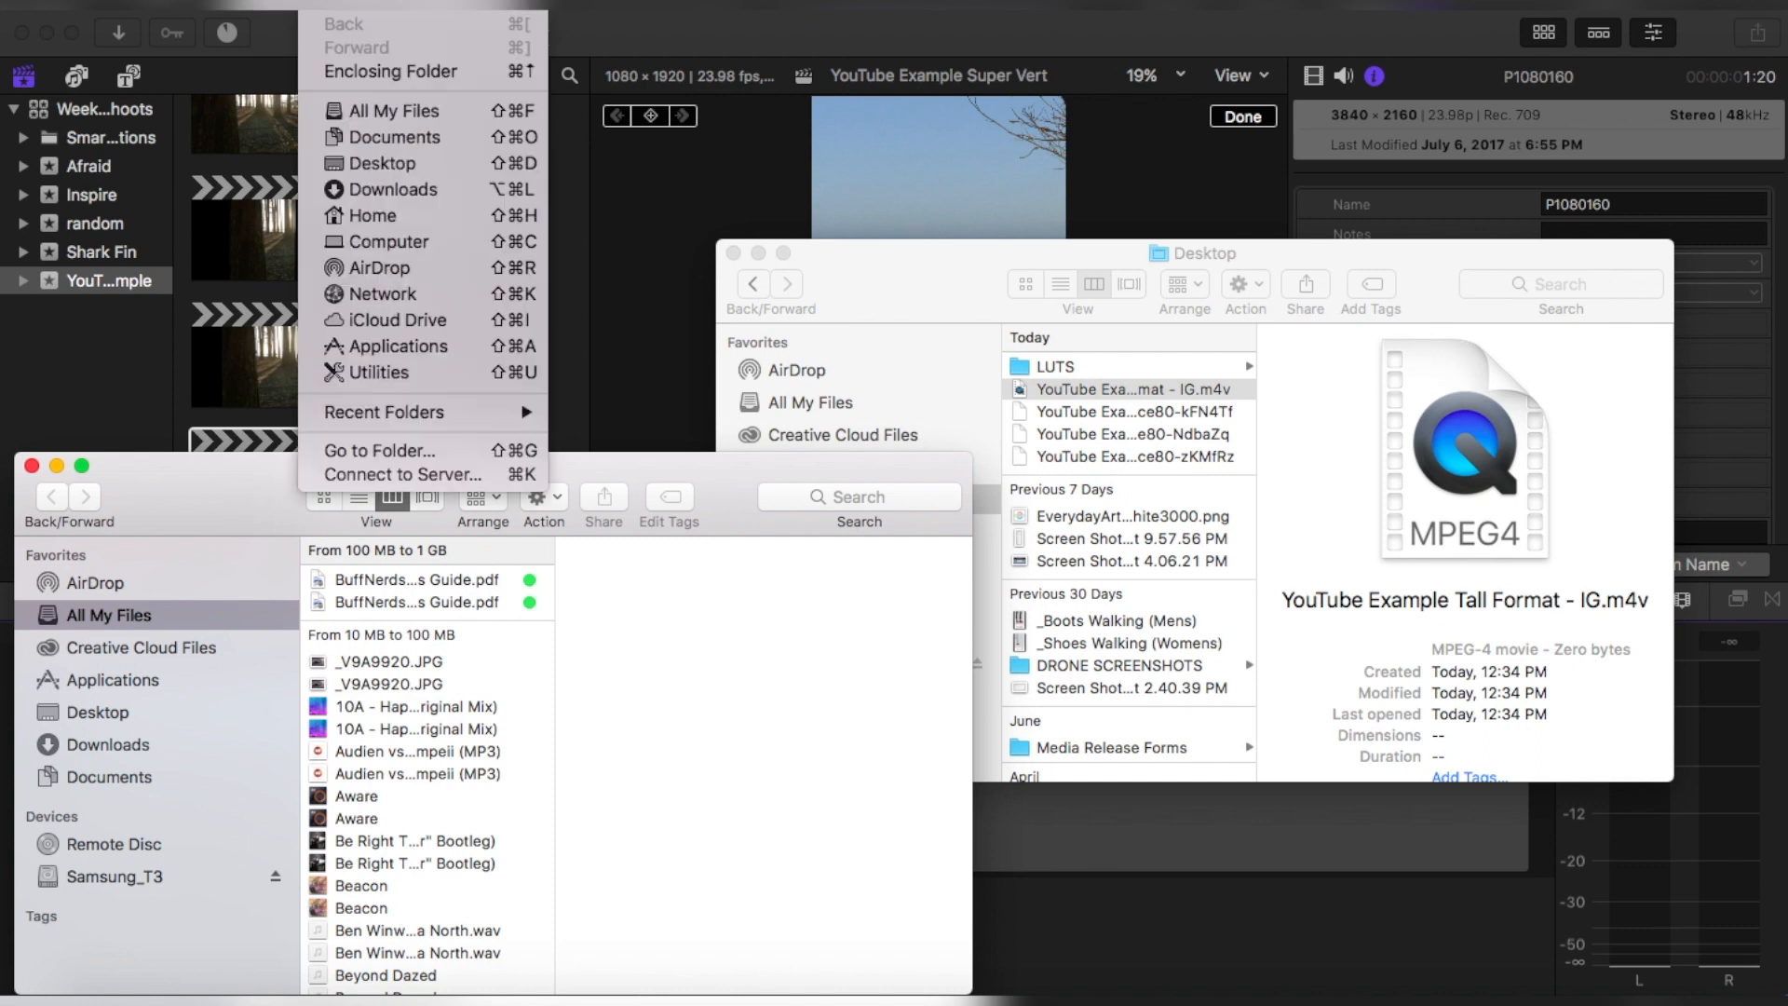
left_click(366, 269)
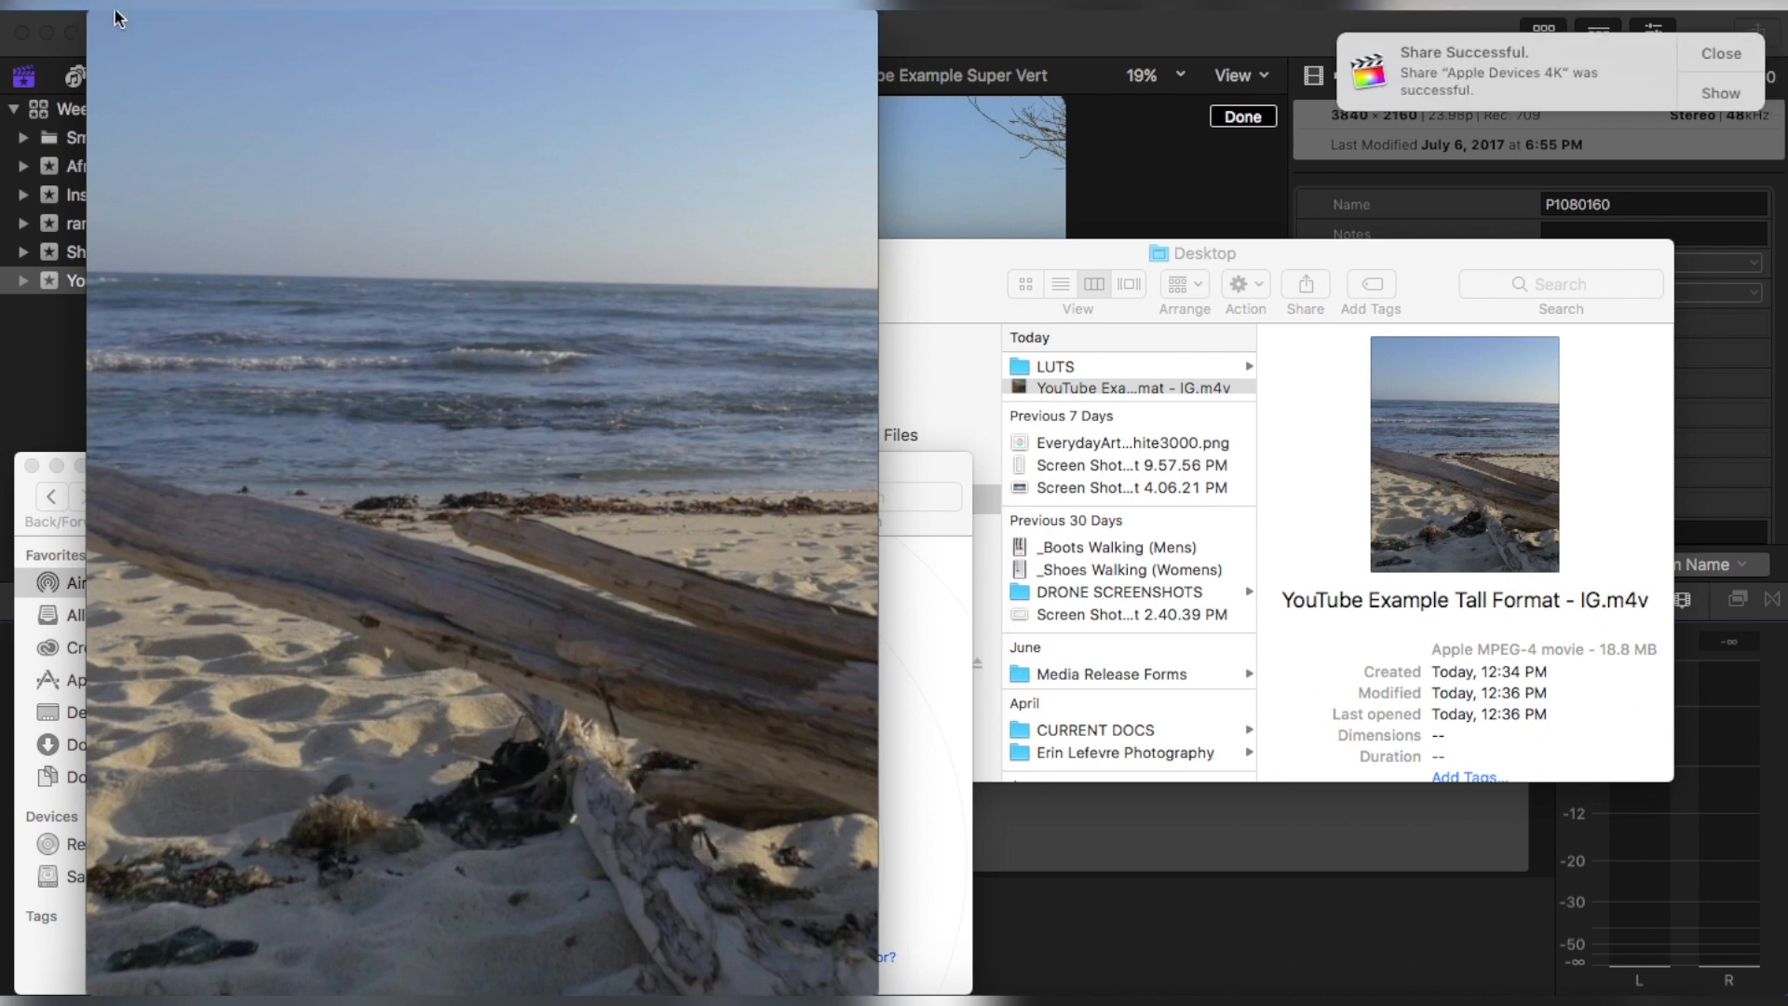
left_click(104, 23)
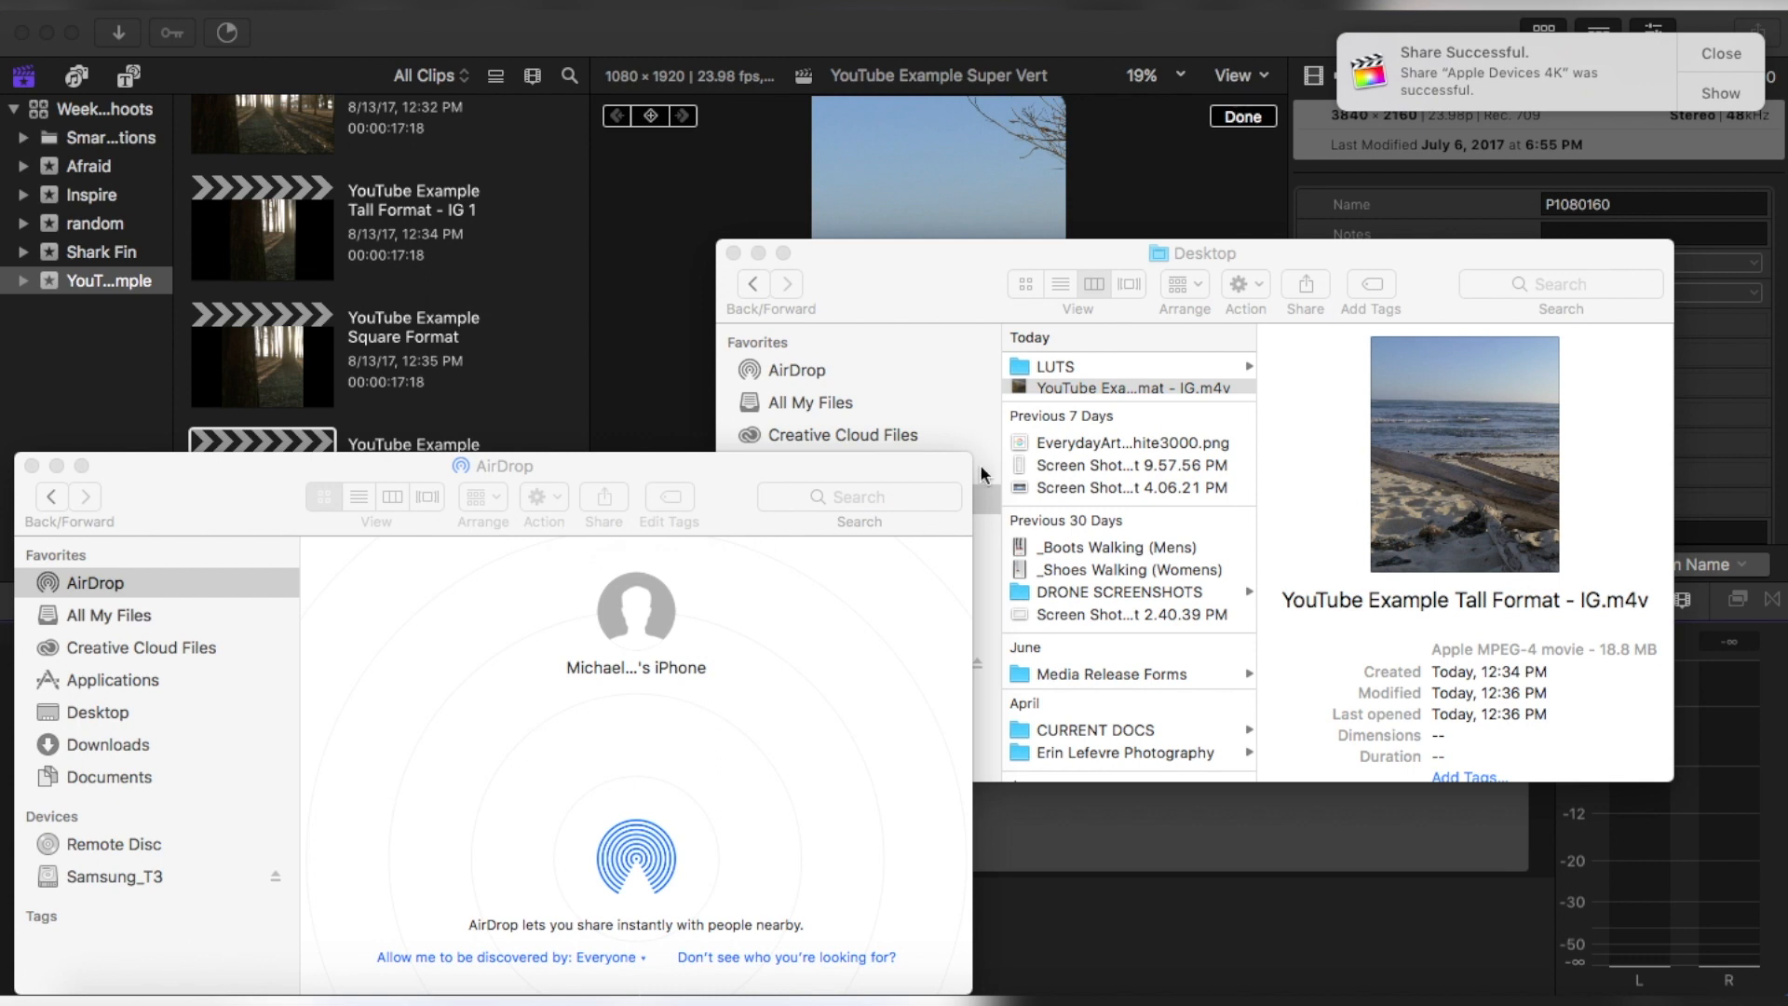
left_click_drag(1094, 389, 1101, 457)
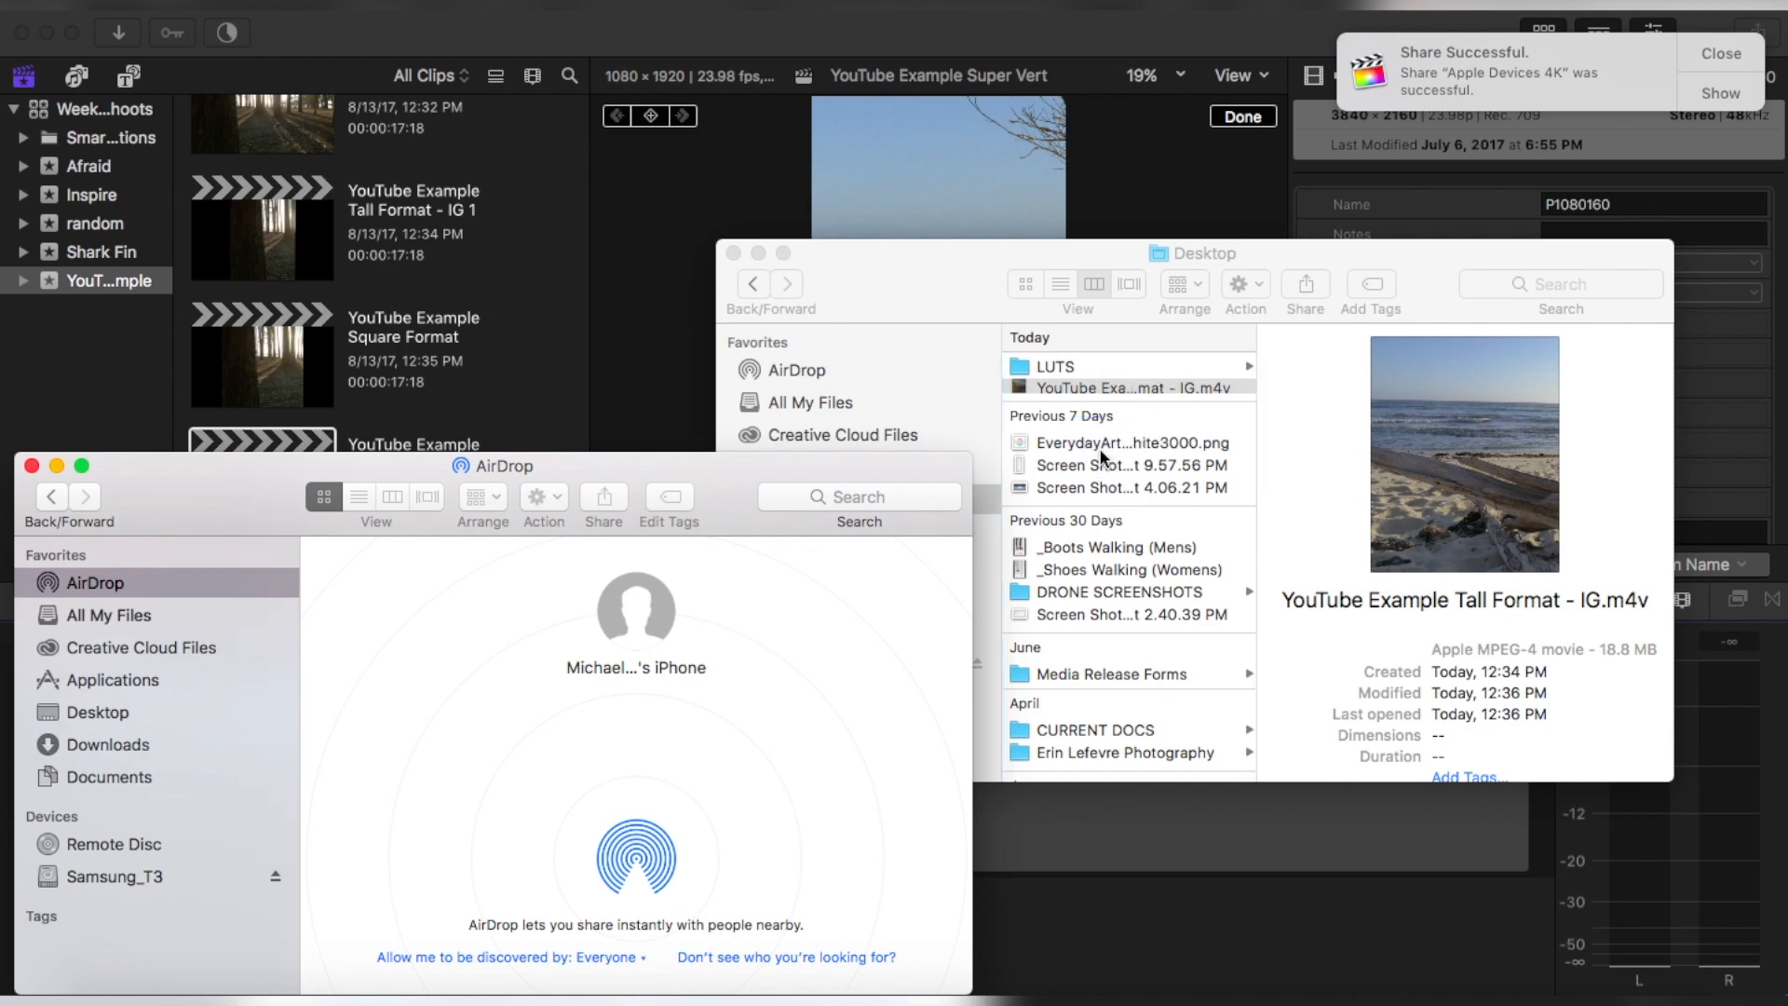